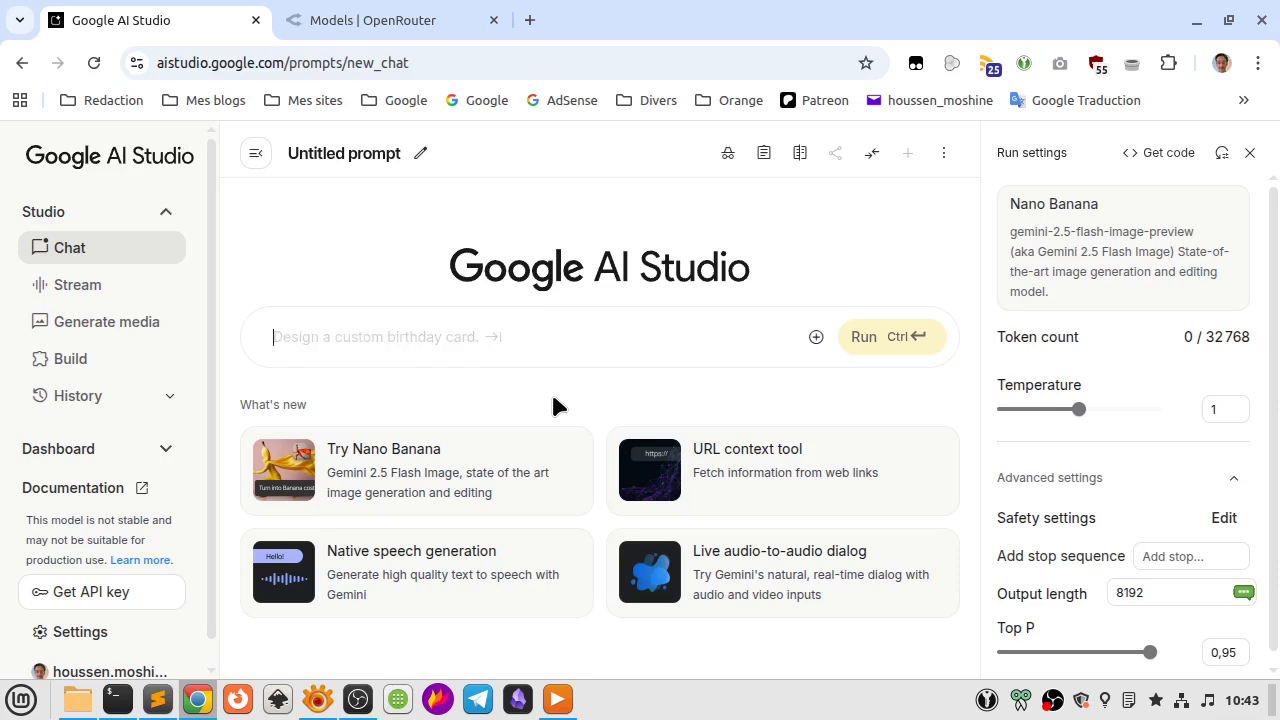
Switch to the OpenRouter models list and examine the free and paid Gemini 2.5 Flash Image Preview entries.
{"action": "left_click", "coordinate": [346, 20]}
{"action": "scroll", "coordinate": [356, 430], "scroll_direction": "up", "scroll_amount": 7}
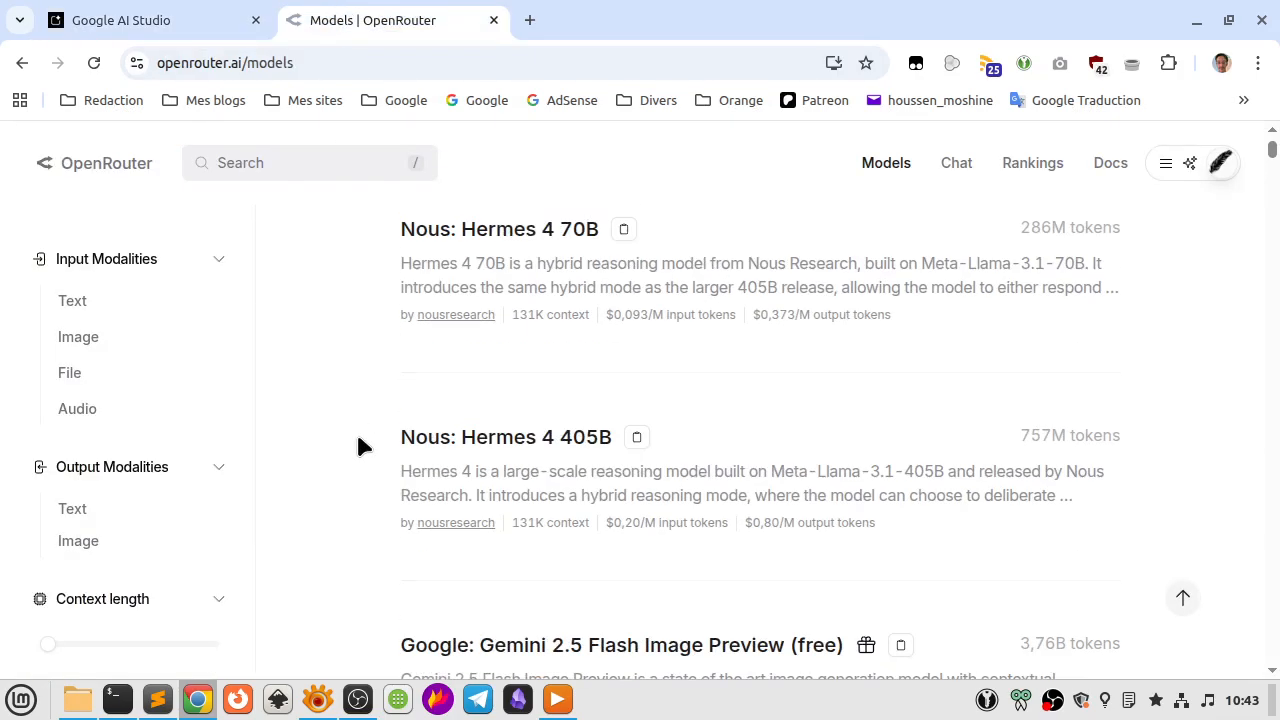
{"action": "scroll", "coordinate": [356, 430], "scroll_direction": "down", "scroll_amount": 2}
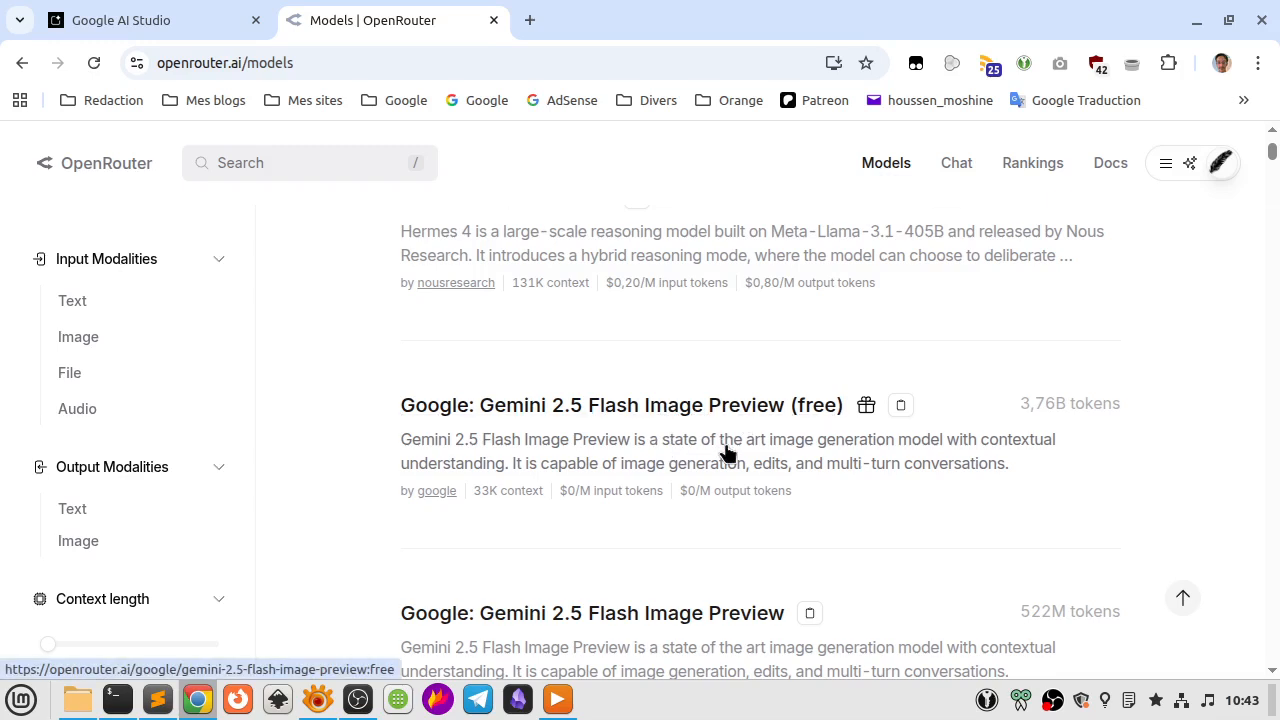
{"action": "scroll", "coordinate": [725, 448], "scroll_direction": "down", "scroll_amount": 3}
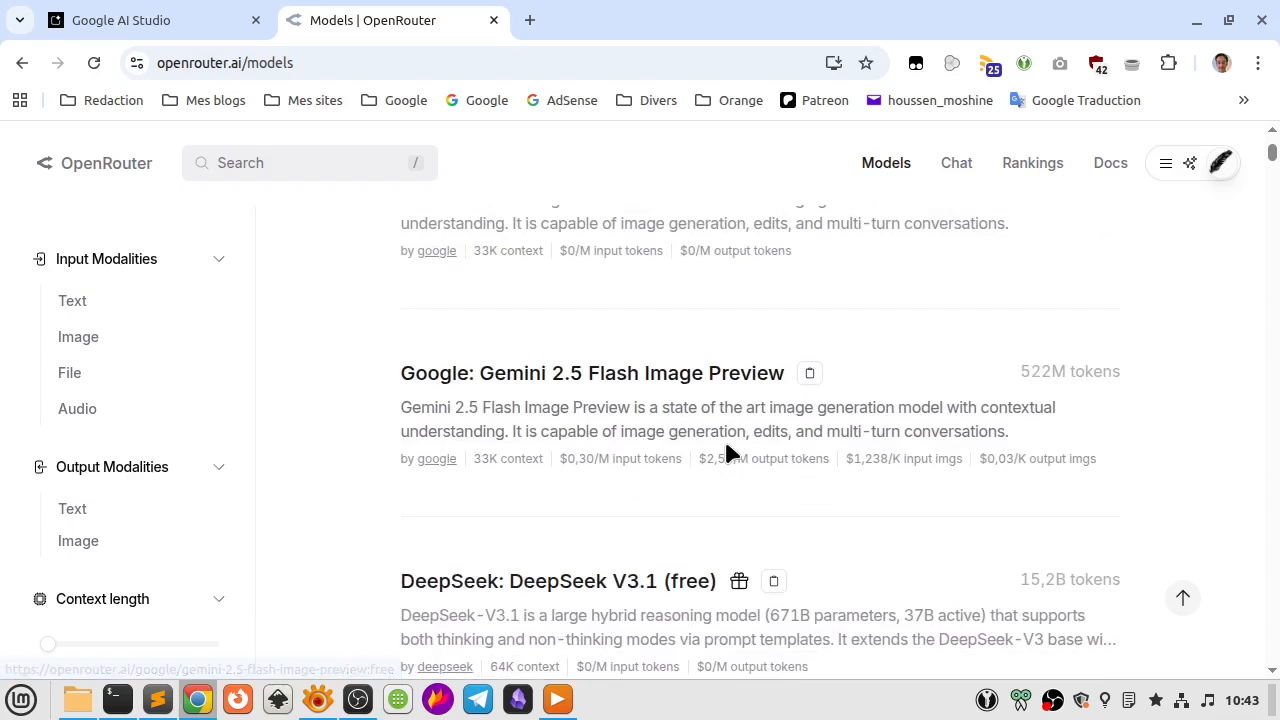
{"action": "scroll", "coordinate": [724, 437], "scroll_direction": "up", "scroll_amount": 3}
{"action": "scroll", "coordinate": [724, 437], "scroll_direction": "down", "scroll_amount": 2}
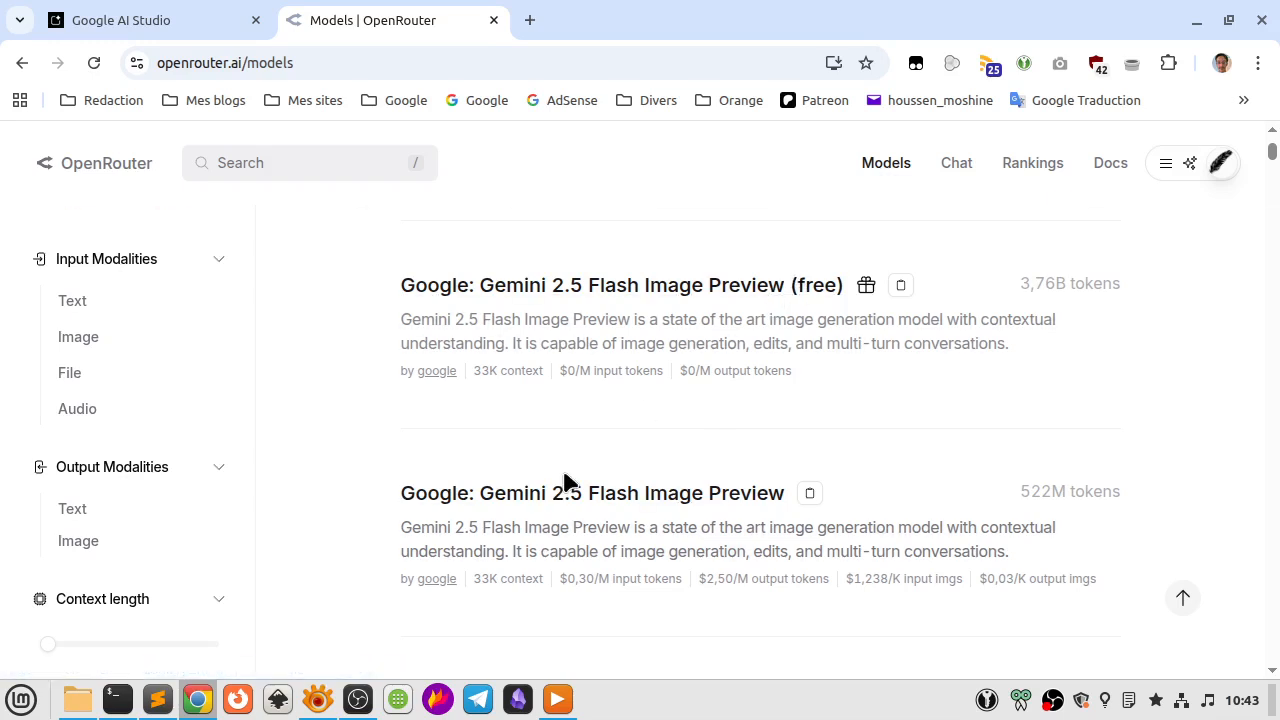
Return to Google AI Studio and attach 1.jpg and 2.jpg from the Bureau folder to the new chat prompt.
{"action": "left_click", "coordinate": [230, 14]}
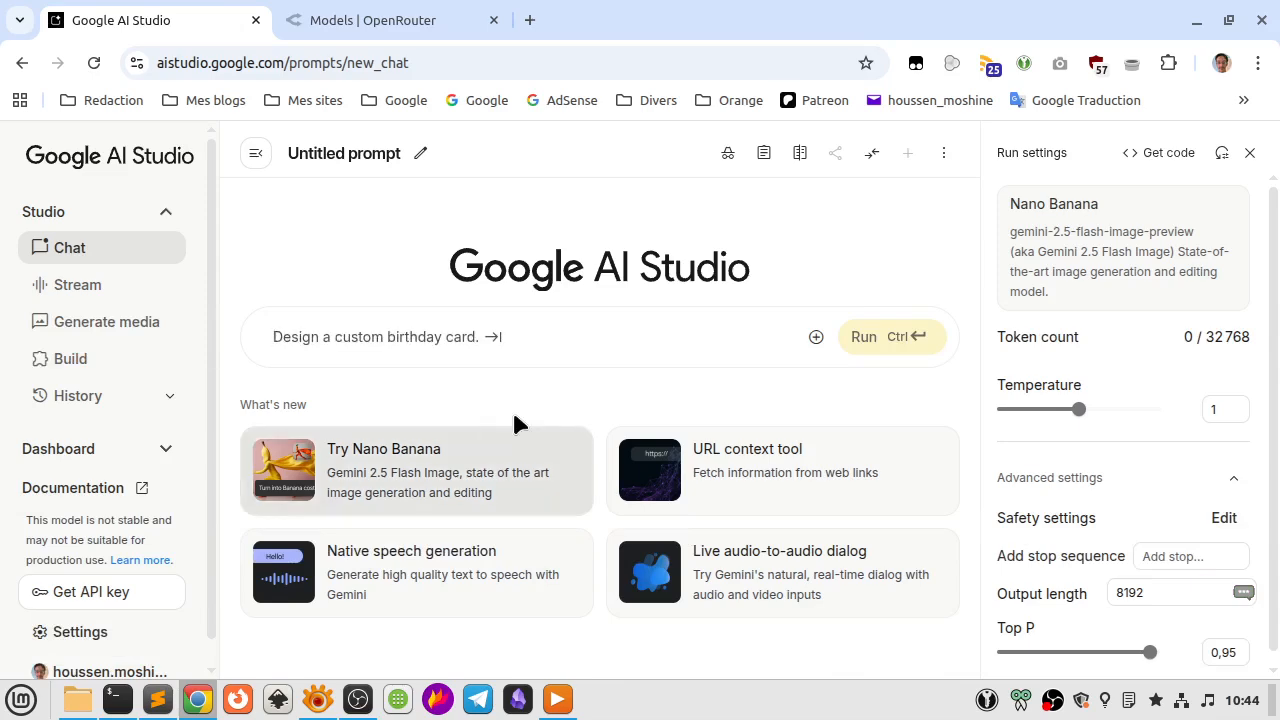
{"action": "left_click", "coordinate": [817, 338]}
{"action": "left_click", "coordinate": [856, 412]}
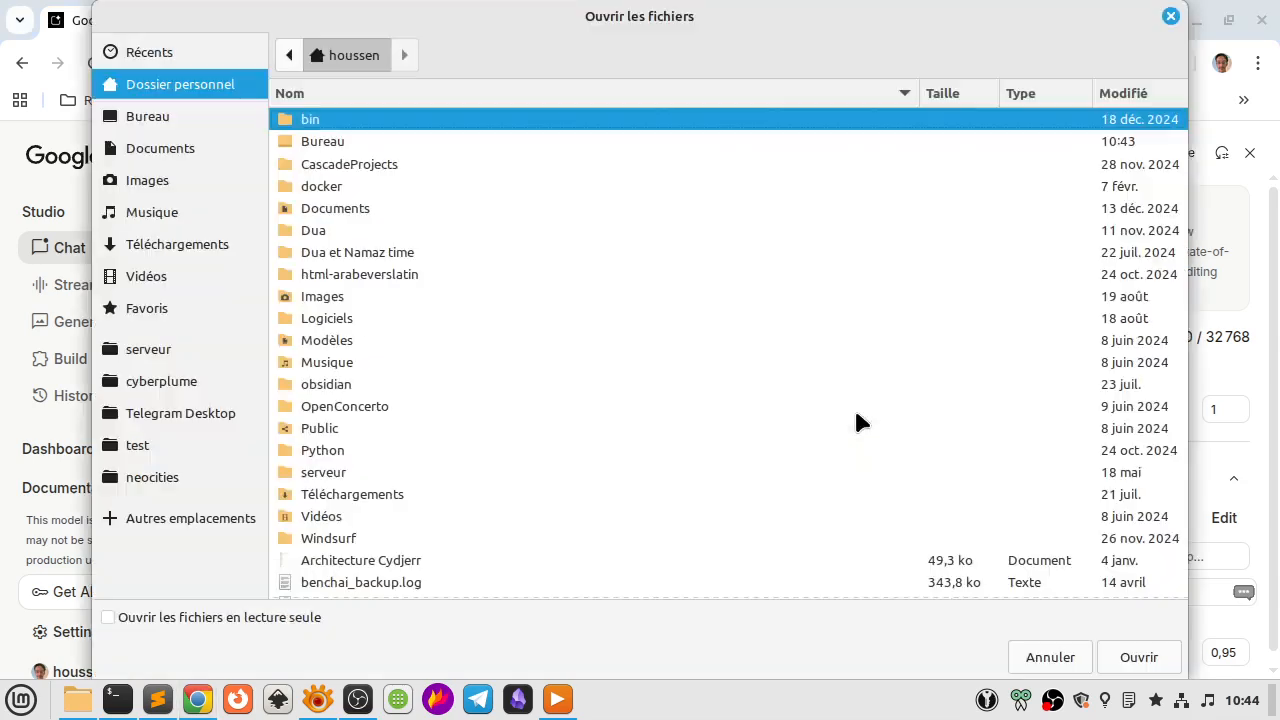
{"action": "left_click", "coordinate": [183, 116]}
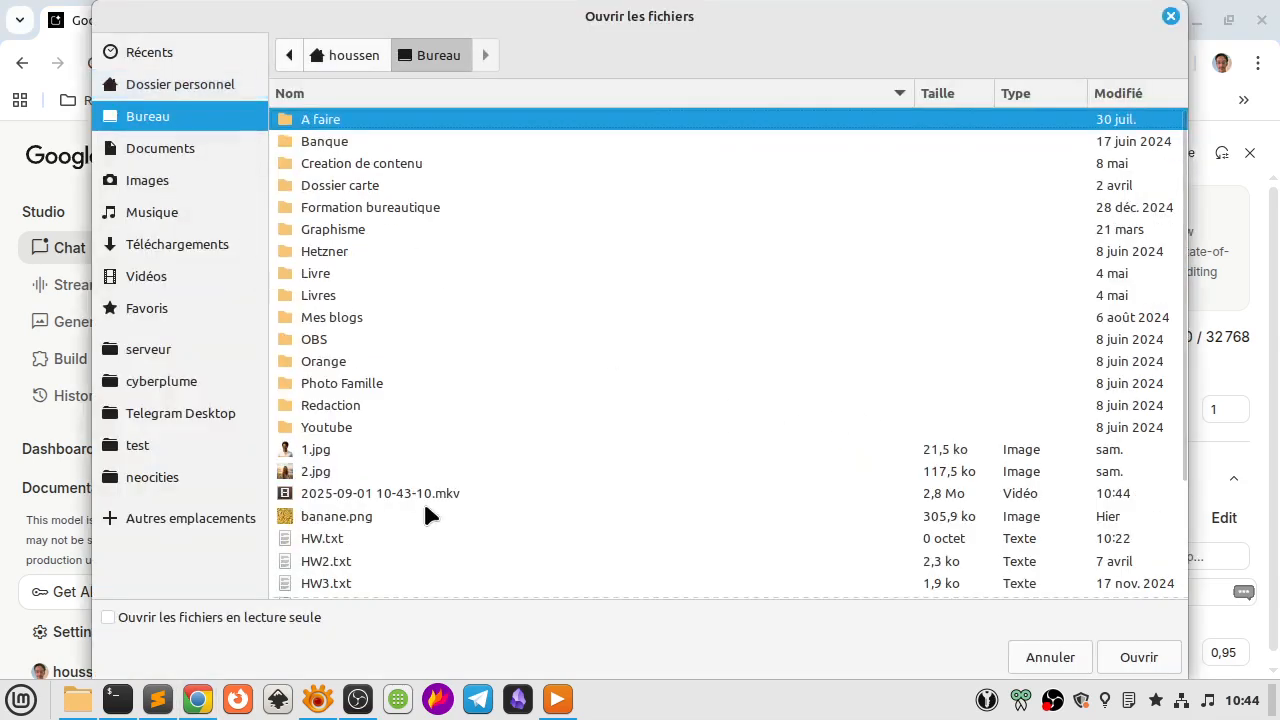
{"action": "scroll", "coordinate": [429, 514], "scroll_direction": "down", "scroll_amount": 3}
{"action": "left_click", "coordinate": [315, 301]}
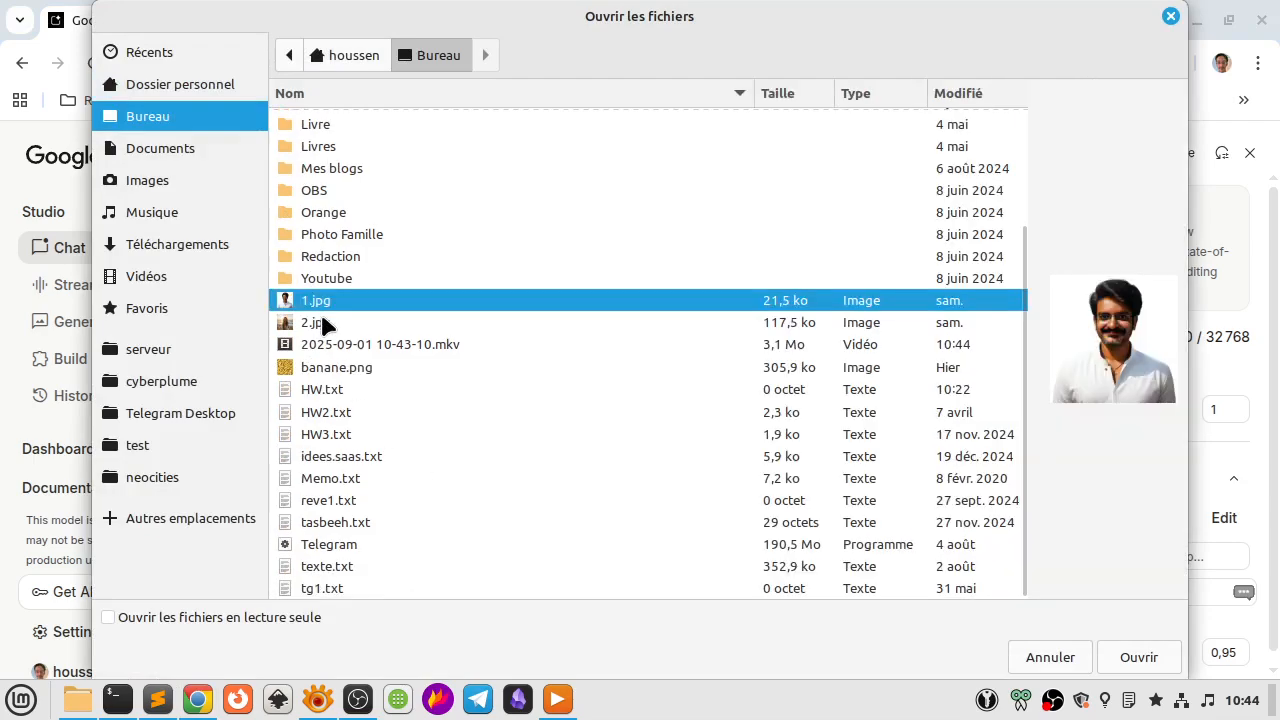
{"action": "left_click", "coordinate": [320, 325], "text": "shift"}
{"action": "left_click", "coordinate": [1139, 657]}
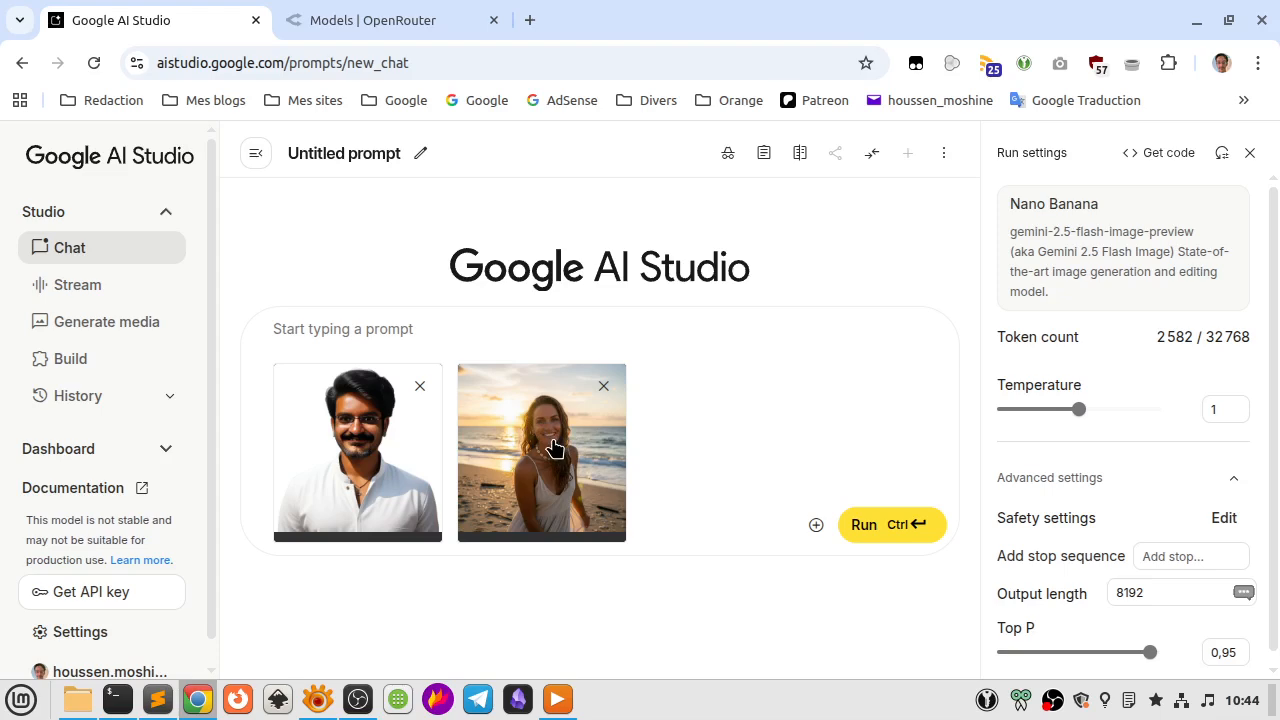
Run the prompt "Combinez l'homme et la femme pour qu'ils forment un couple" on the two attached photos.
{"action": "left_click", "coordinate": [371, 329]}
{"action": "type", "text": "Combin"}
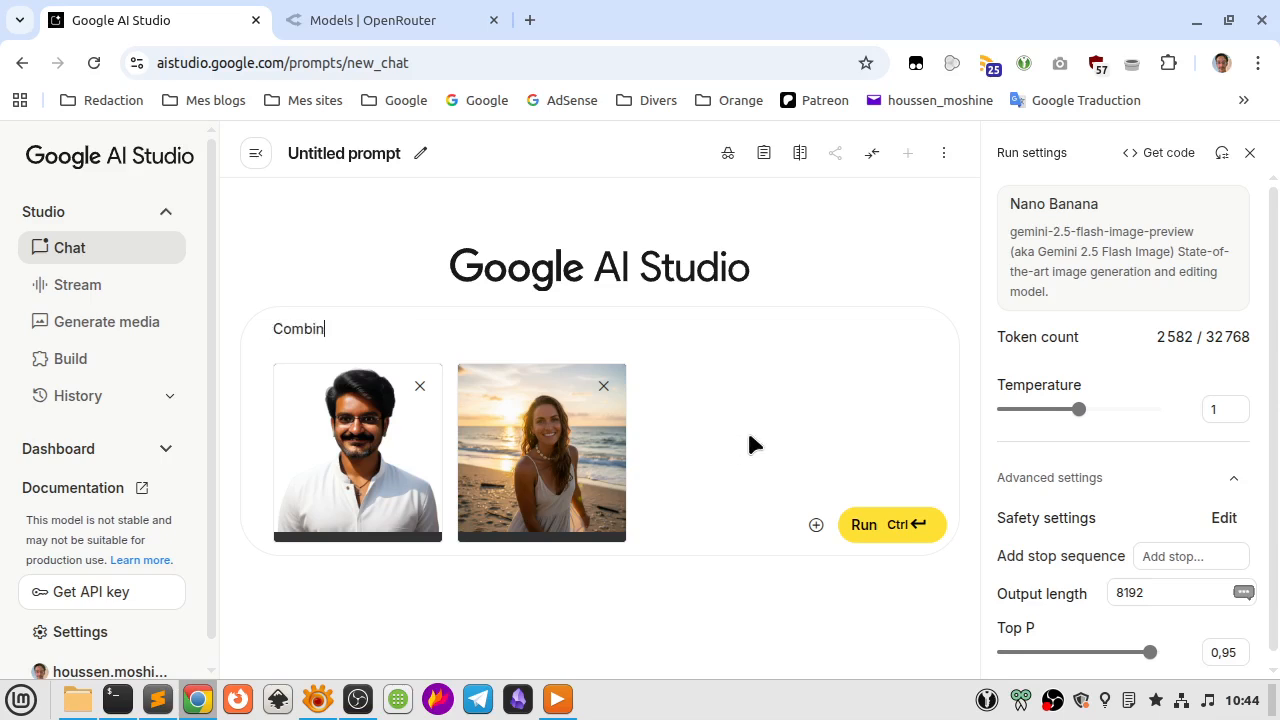
{"action": "type", "text": "ez l'homme et la femme pour"}
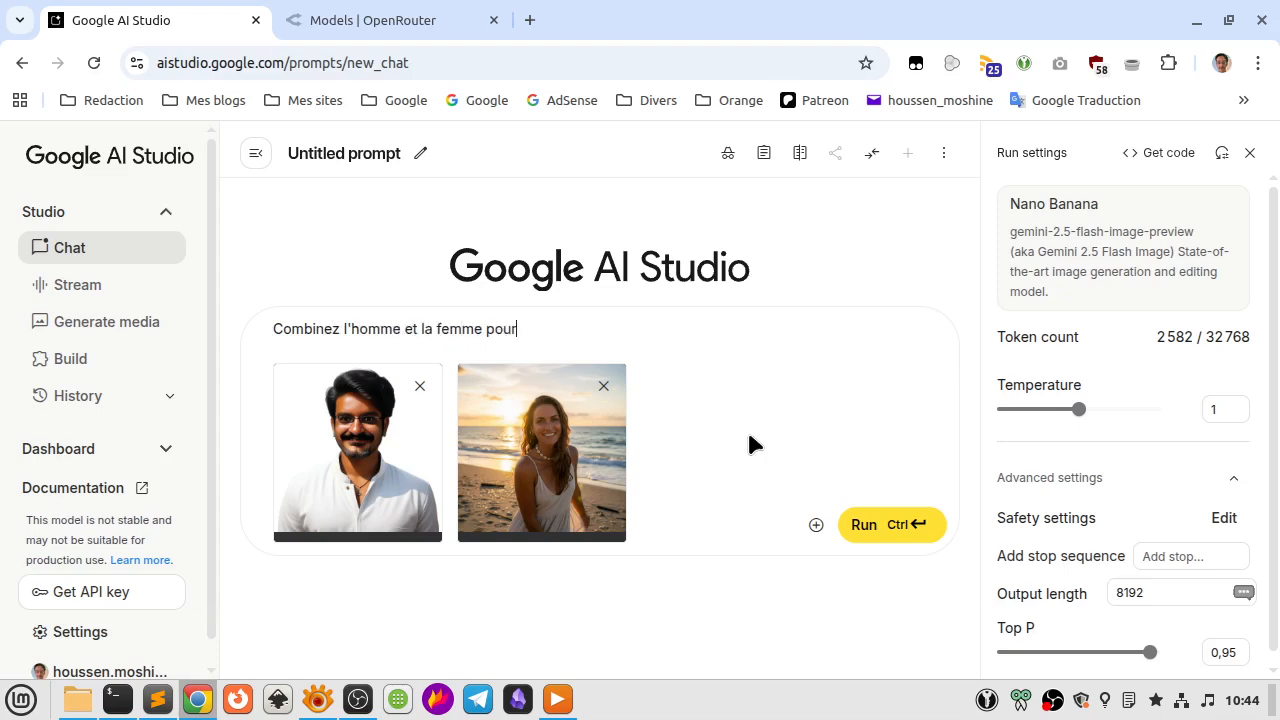
{"action": "type", "text": " qu'ils forment un couple"}
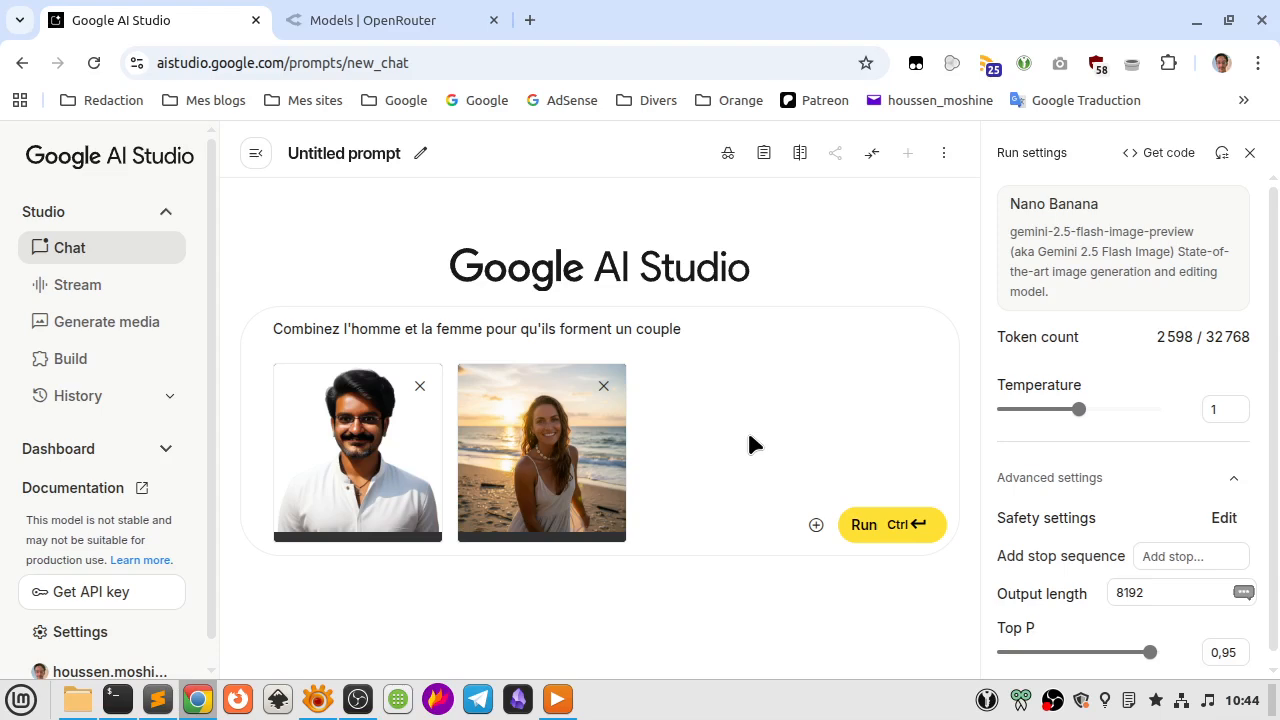
{"action": "key", "text": "ctrl+Return"}
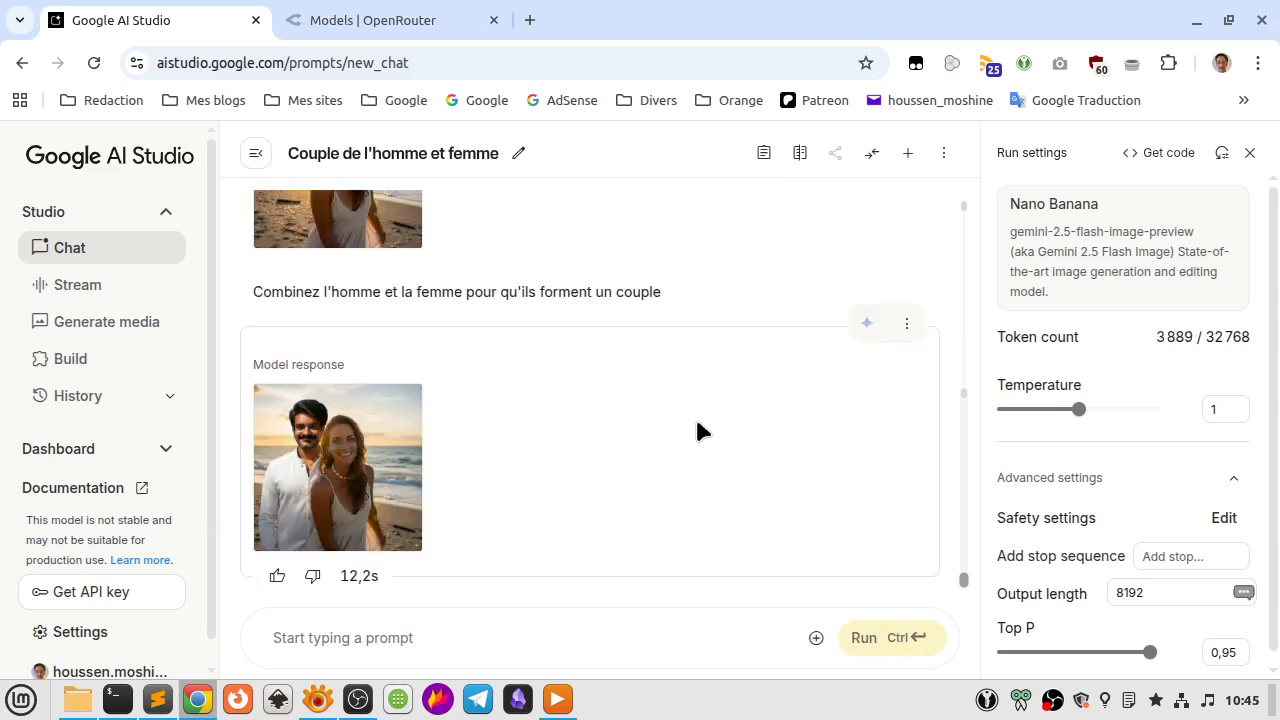
Compare the generated couple image with the two source photos and inspect it at full size.
{"action": "scroll", "coordinate": [697, 430], "scroll_direction": "up", "scroll_amount": 4}
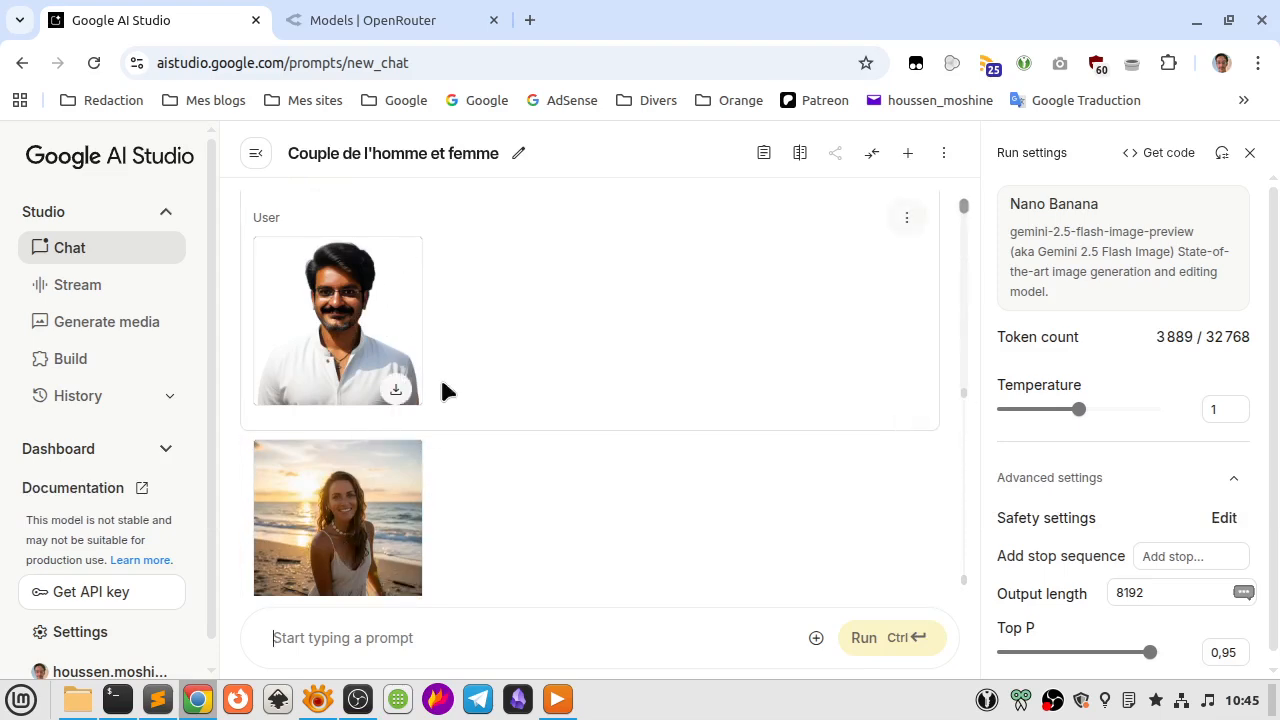
{"action": "scroll", "coordinate": [583, 457], "scroll_direction": "down", "scroll_amount": 4}
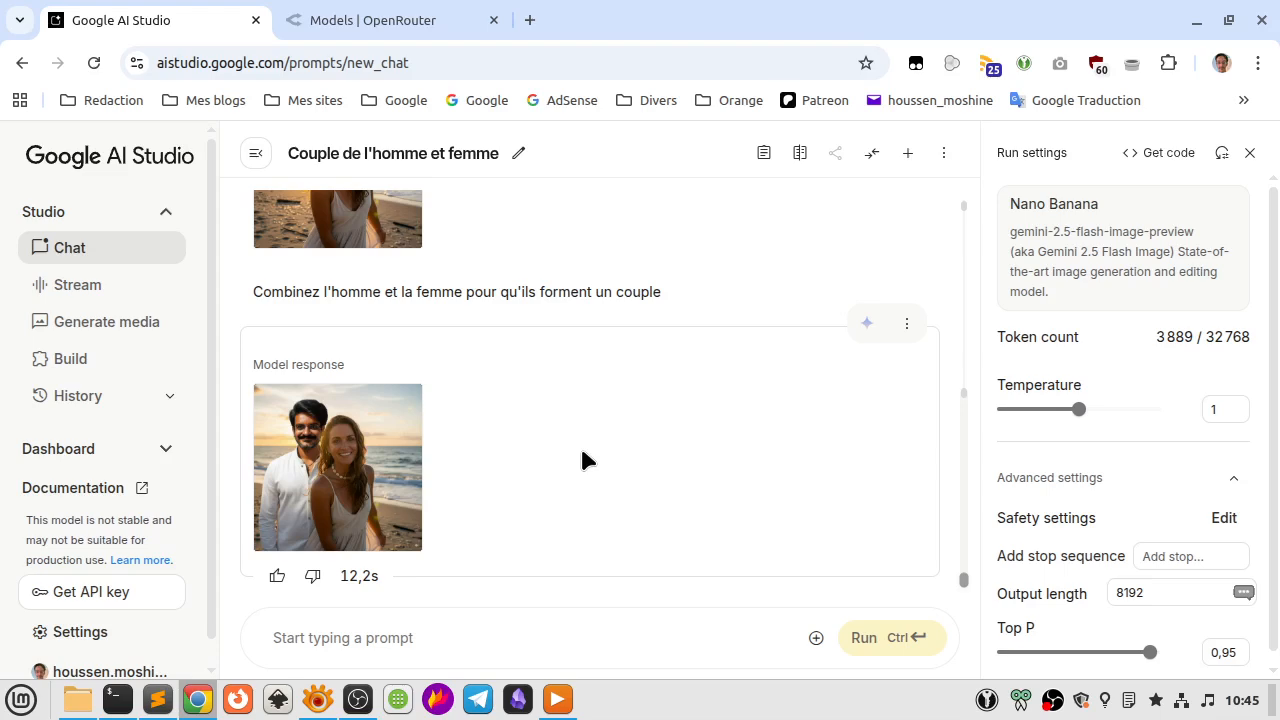
{"action": "scroll", "coordinate": [583, 460], "scroll_direction": "up", "scroll_amount": 5}
{"action": "scroll", "coordinate": [583, 460], "scroll_direction": "down", "scroll_amount": 3}
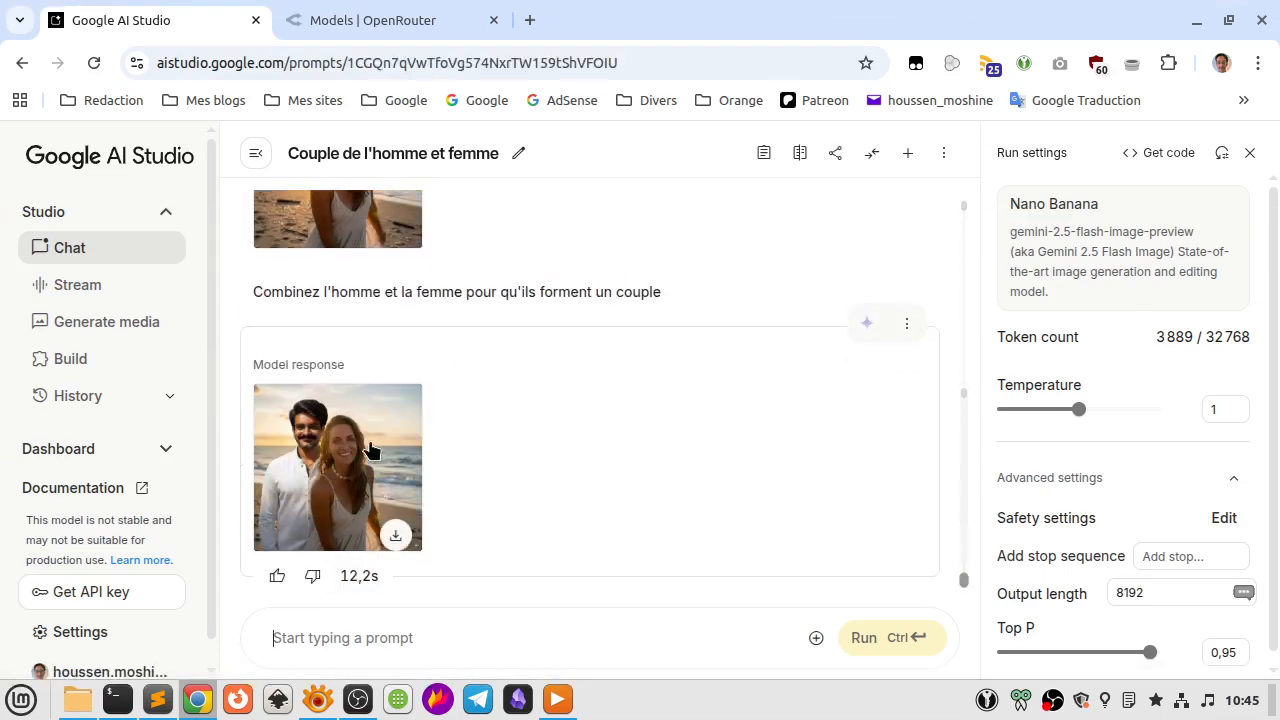
{"action": "left_click", "coordinate": [370, 451]}
{"action": "scroll", "coordinate": [362, 490], "scroll_direction": "down", "scroll_amount": 7}
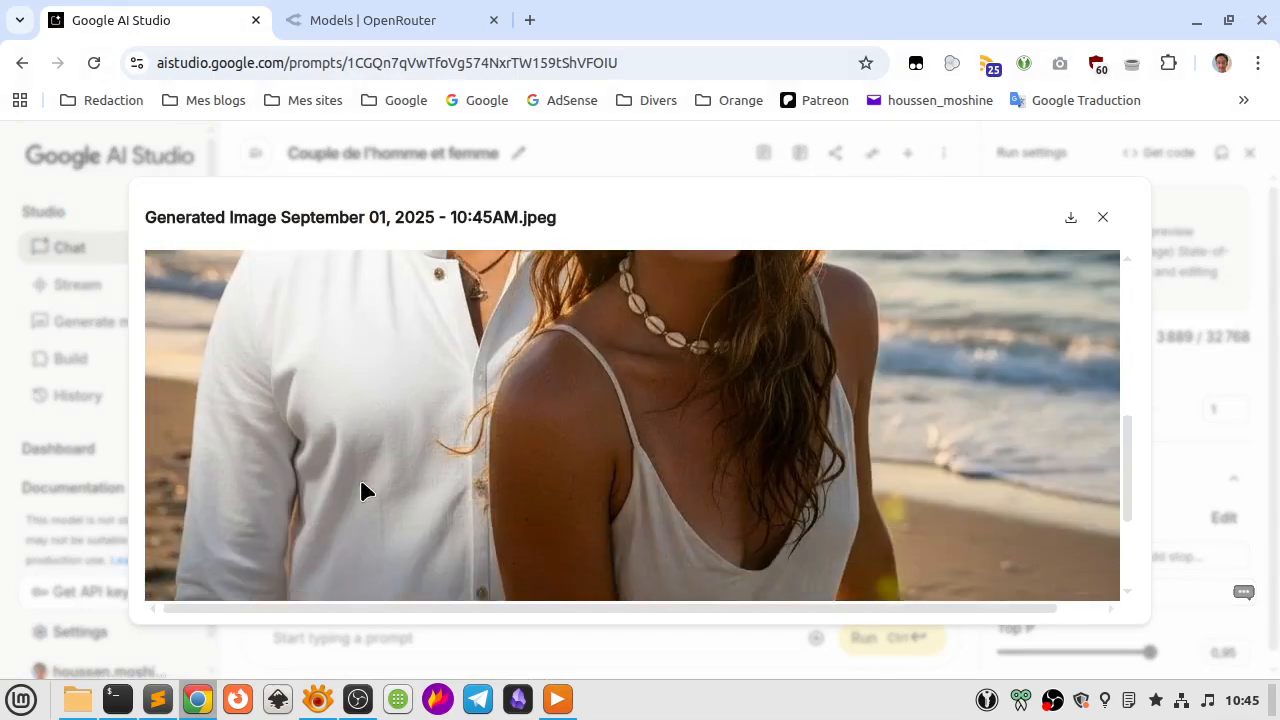
{"action": "scroll", "coordinate": [362, 490], "scroll_direction": "up", "scroll_amount": 7}
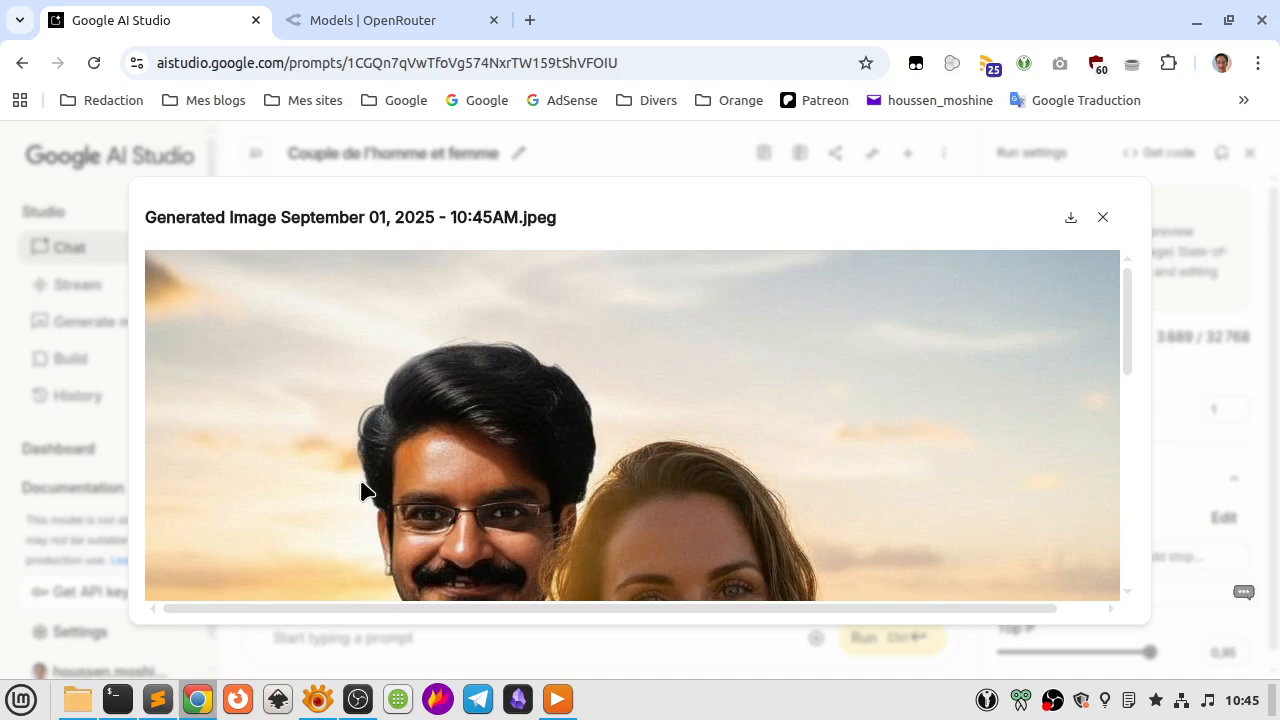
{"action": "left_click", "coordinate": [1102, 218]}
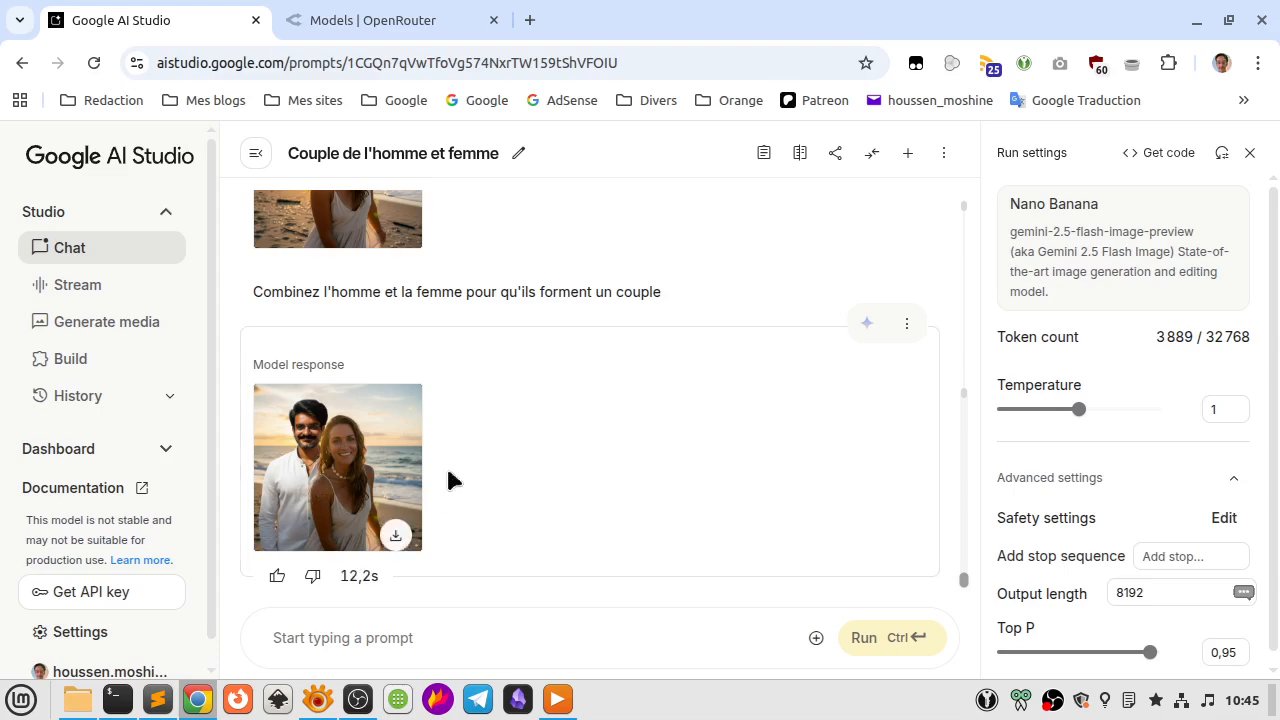
Run the follow-up prompt "Faites en sorte que l'arrière-plan soit la ville de Chongquing en Chine pendant la nuit".
{"action": "left_click", "coordinate": [476, 634]}
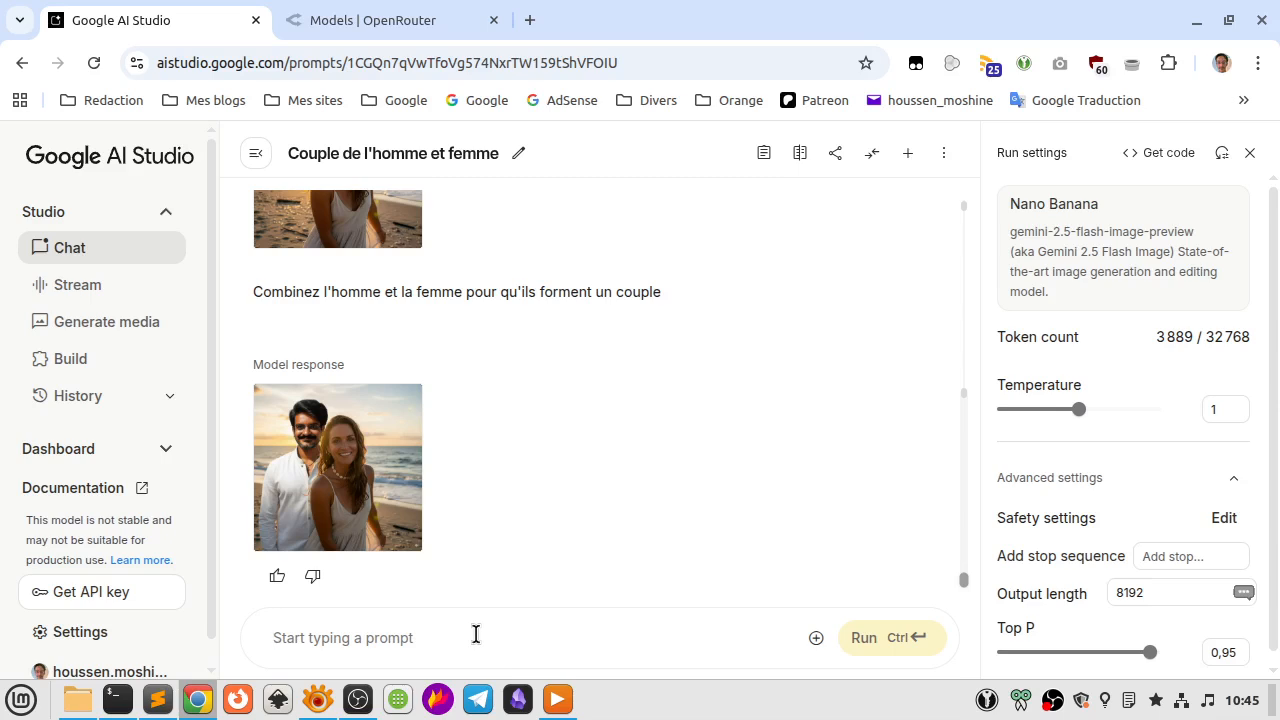
{"action": "type", "text": "Faites en, "}
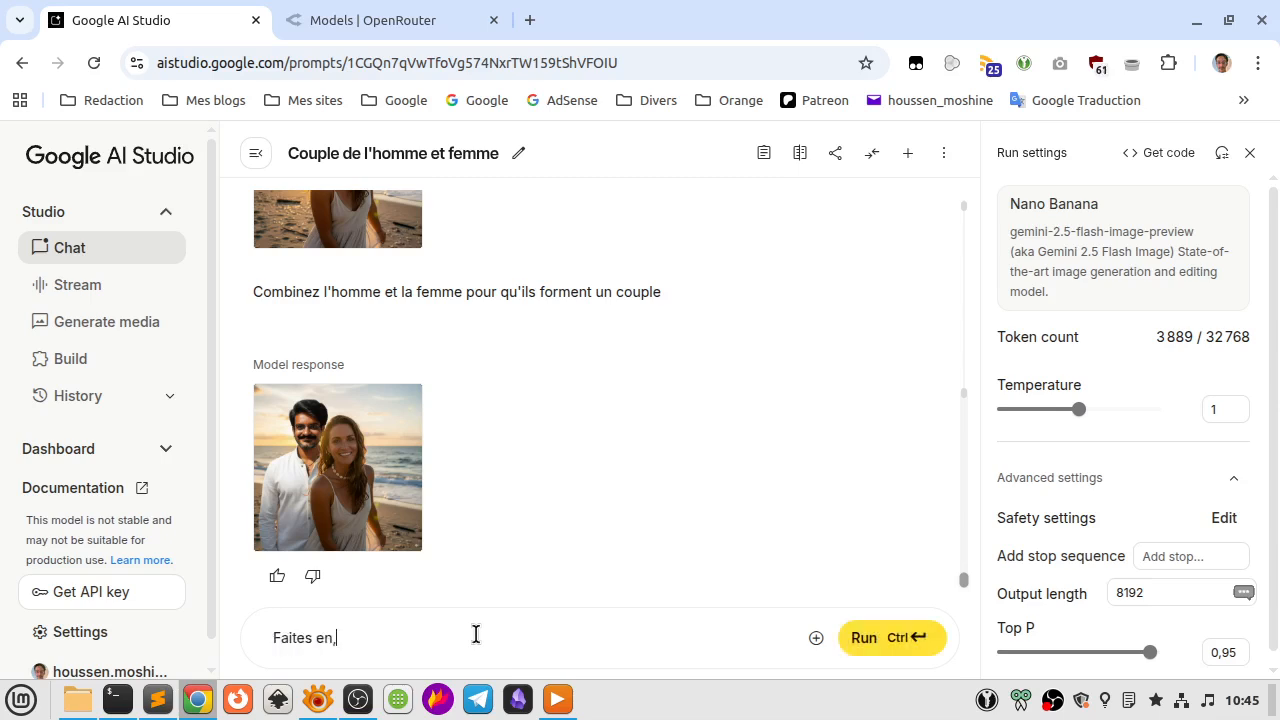
{"action": "type", "text": "sorte que l'arriuèr"}
{"action": "key", "text": "BackSpace"}
{"action": "key", "text": "BackSpace"}
{"action": "type", "text": "ère-plan soit "}
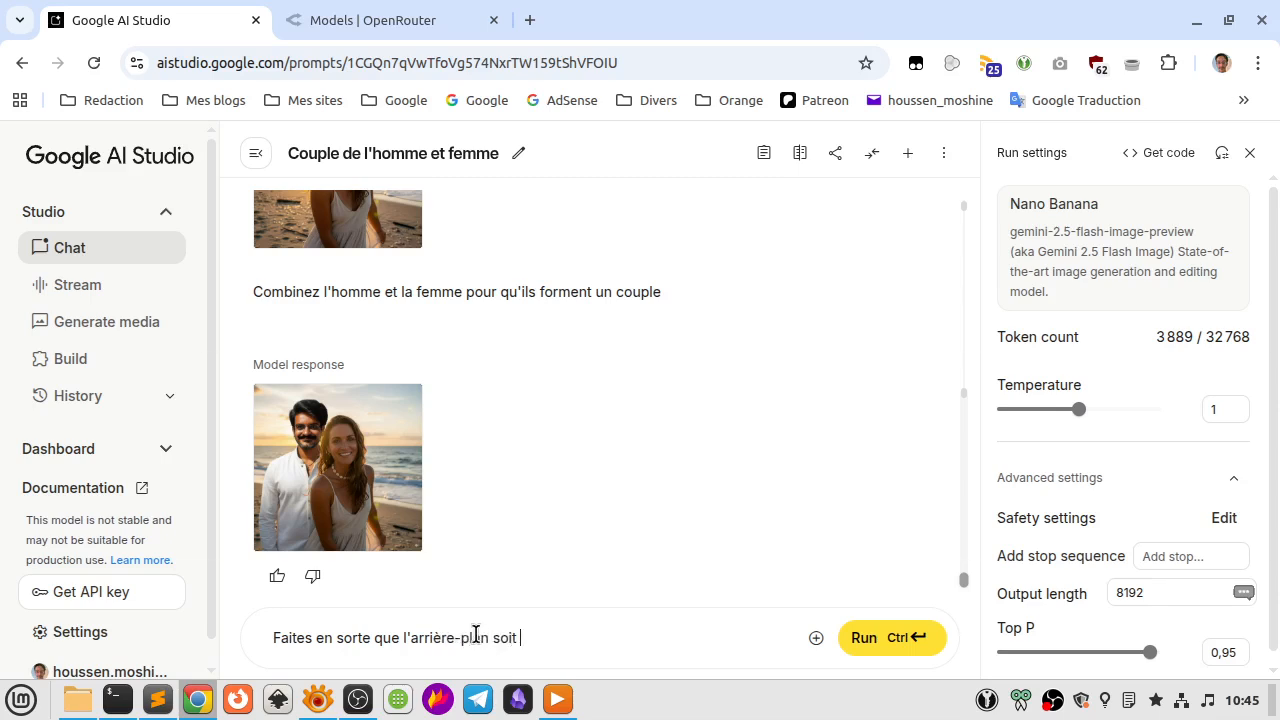
{"action": "type", "text": "la ville de Chongquing e"}
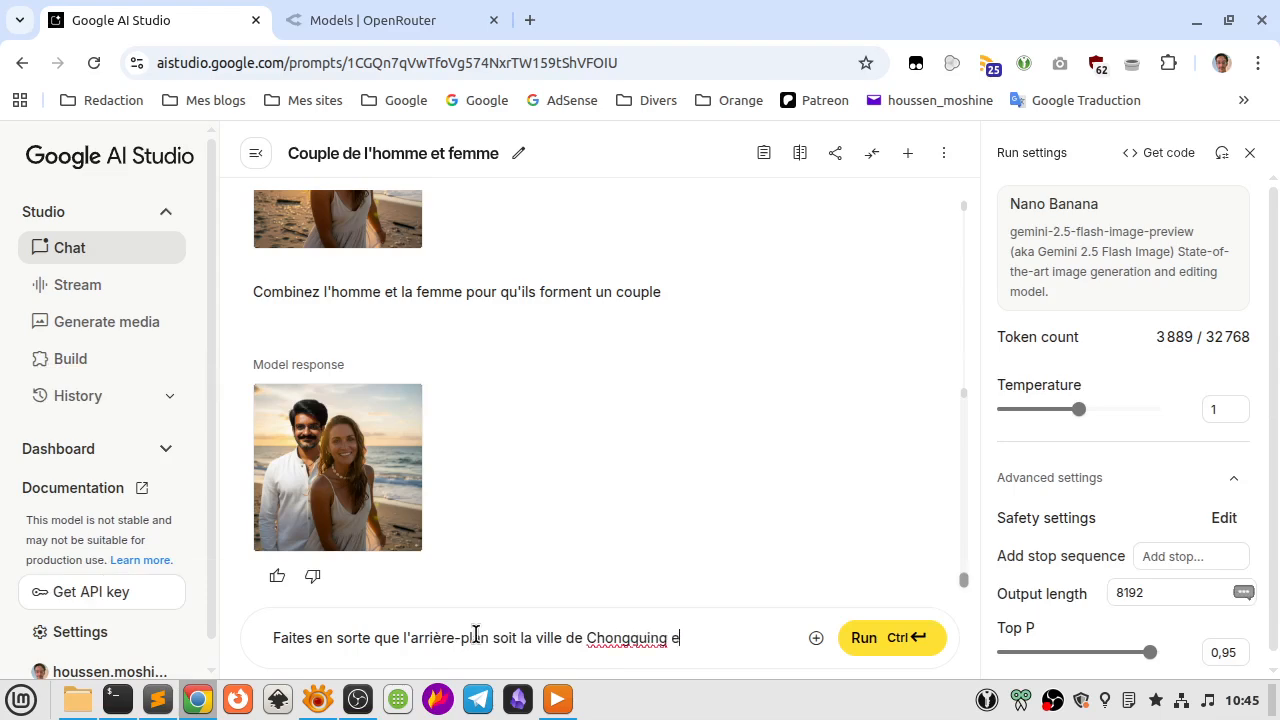
{"action": "type", "text": "n chi"}
{"action": "key", "text": "BackSpace"}
{"action": "key", "text": "BackSpace"}
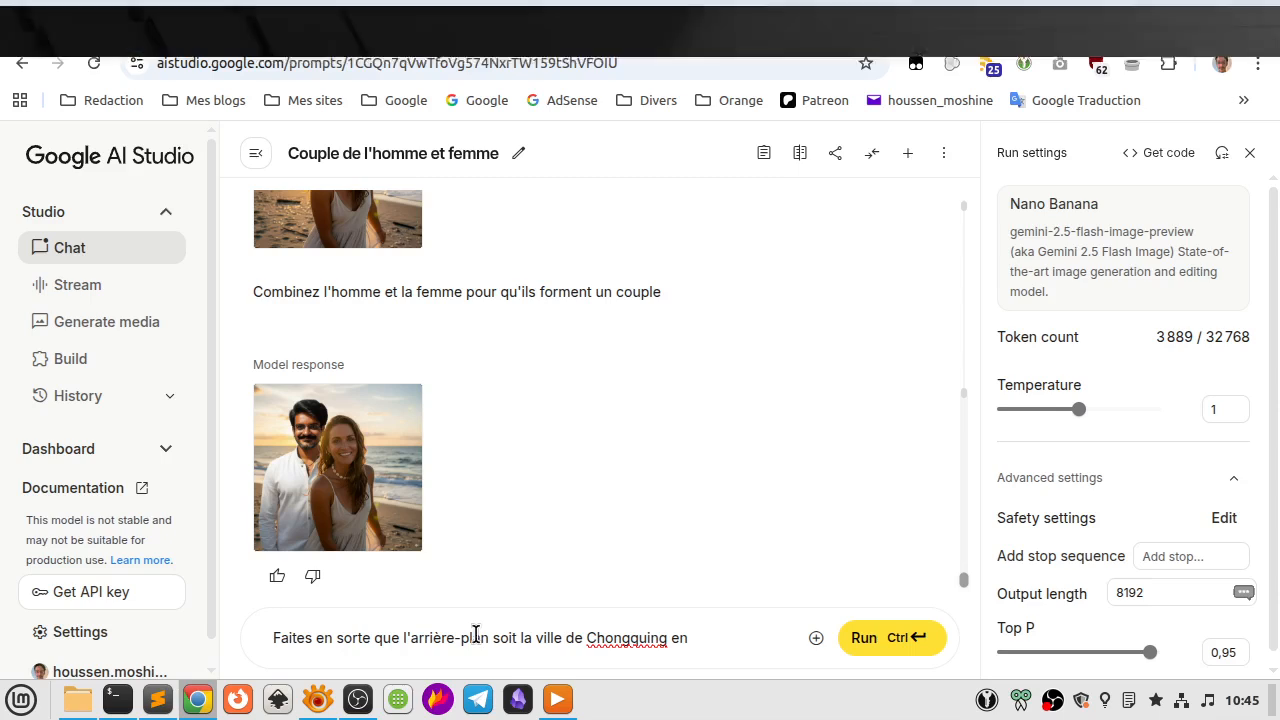
{"action": "type", "text": "Chine"}
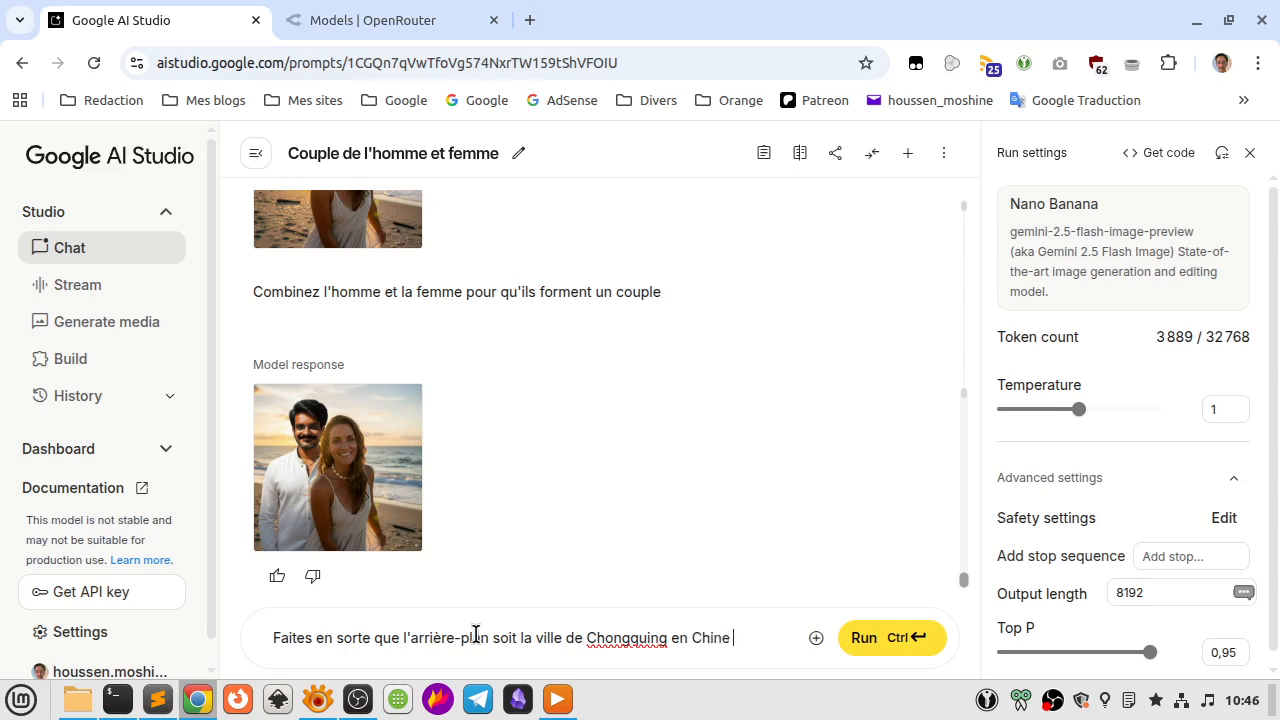
{"action": "type", "text": " pendant la nuit"}
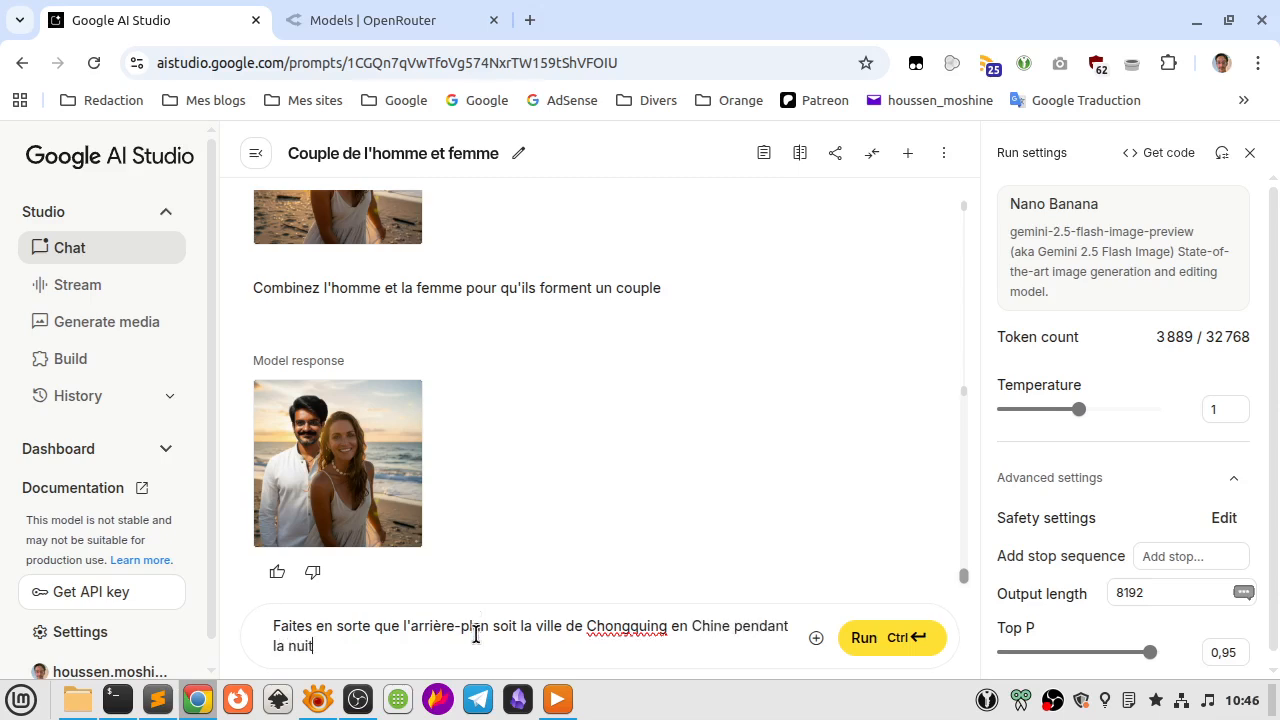
{"action": "key", "text": "ctrl+Return"}
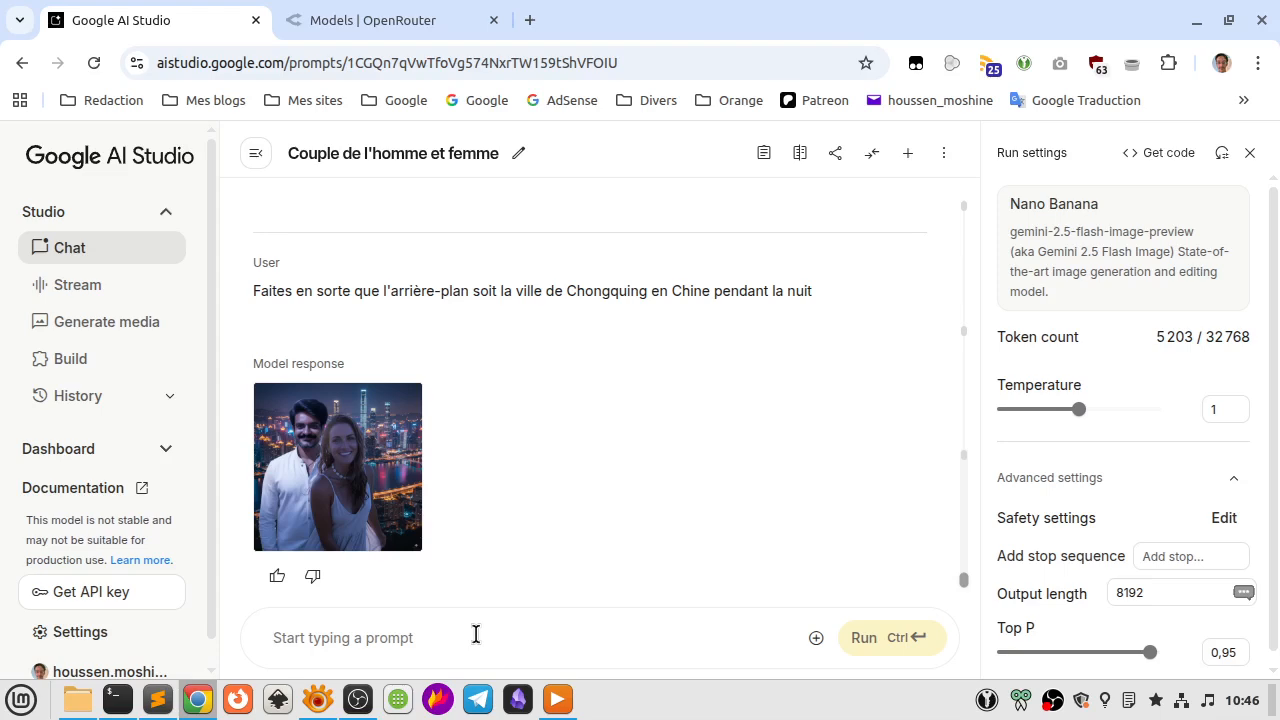
Inspect the night-city version at full size and compare it with the source photos and the beach couple image.
{"action": "scroll", "coordinate": [448, 522], "scroll_direction": "up", "scroll_amount": 10}
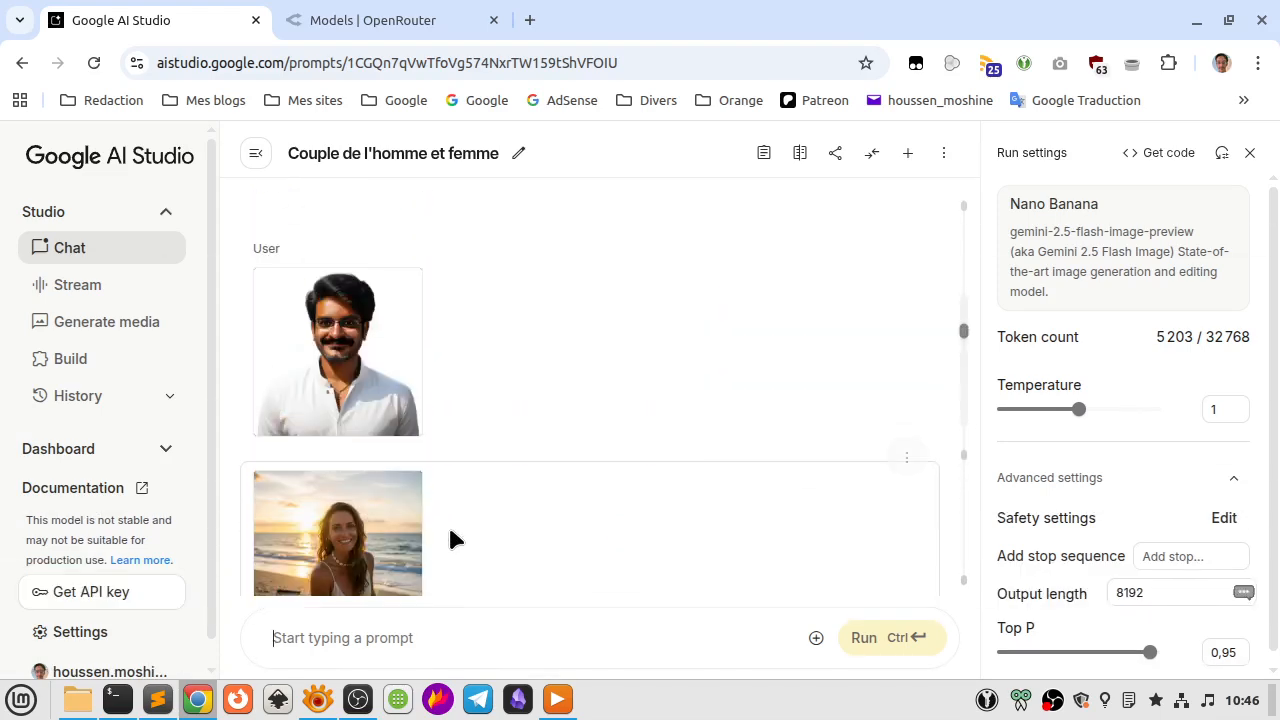
{"action": "scroll", "coordinate": [449, 531], "scroll_direction": "down", "scroll_amount": 10}
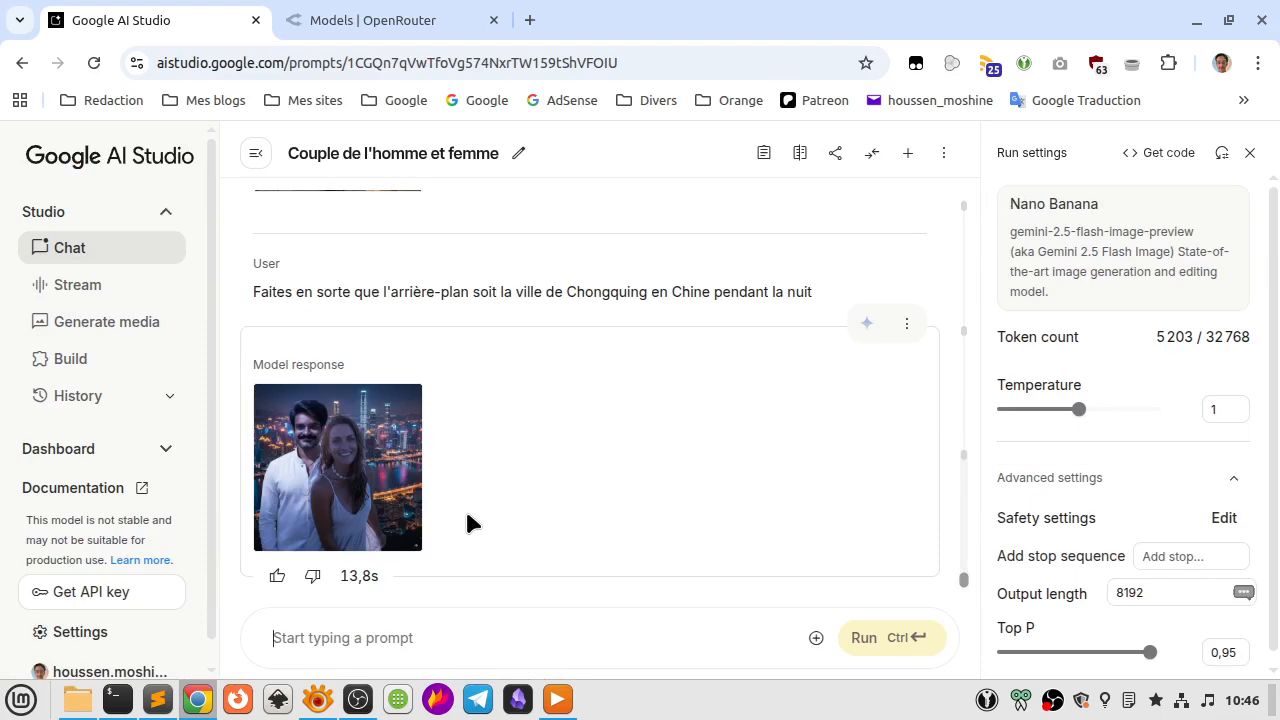
{"action": "left_click", "coordinate": [375, 478]}
{"action": "scroll", "coordinate": [370, 482], "scroll_direction": "down", "scroll_amount": 10}
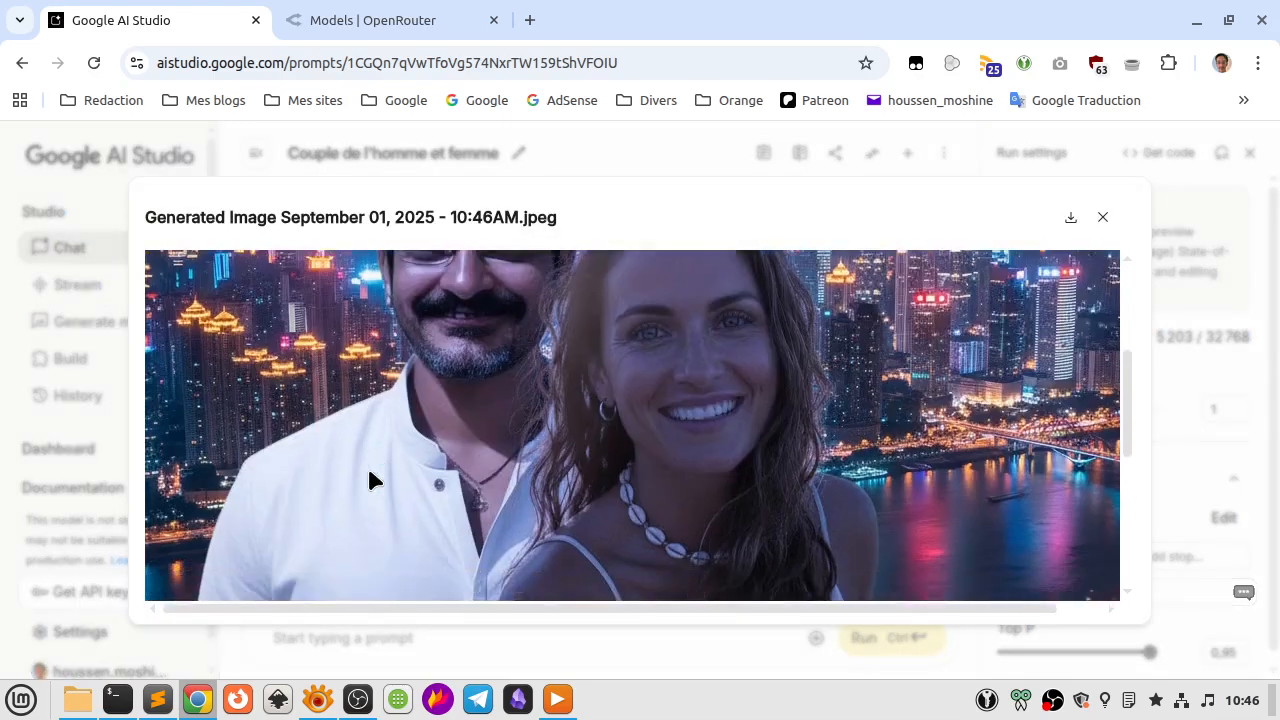
{"action": "scroll", "coordinate": [370, 482], "scroll_direction": "up", "scroll_amount": 10}
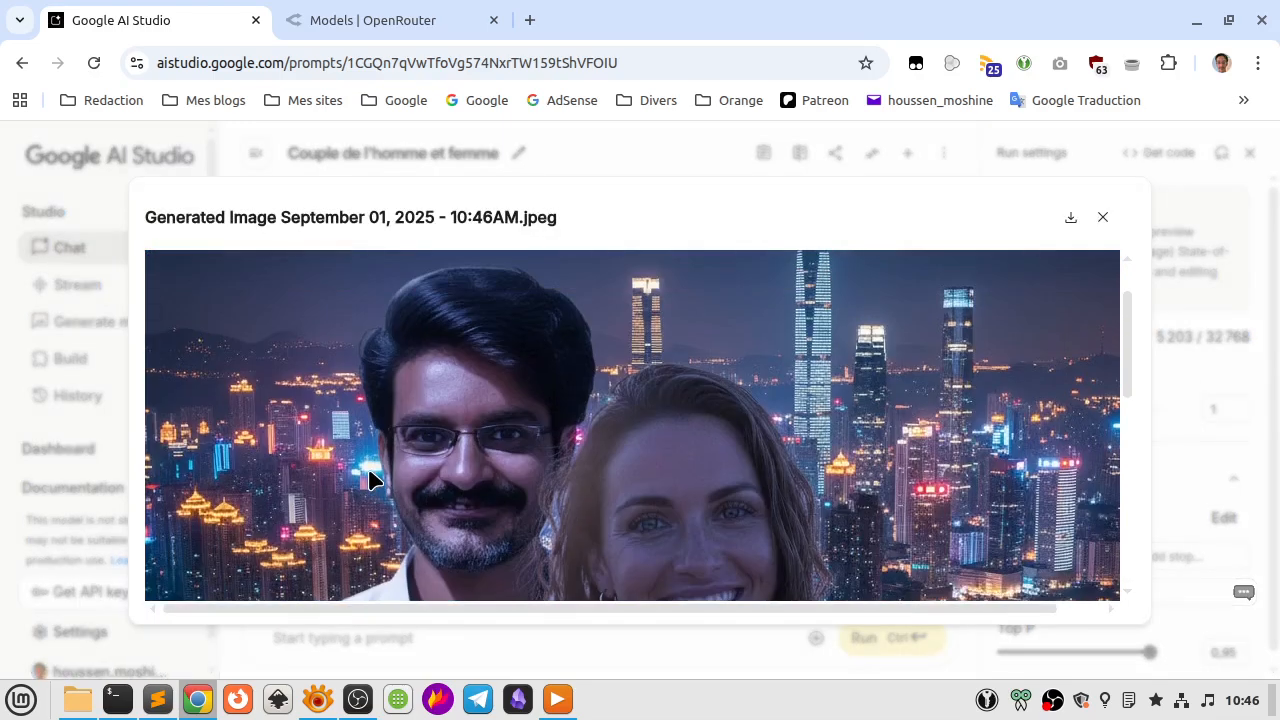
{"action": "scroll", "coordinate": [371, 480], "scroll_direction": "down", "scroll_amount": 5}
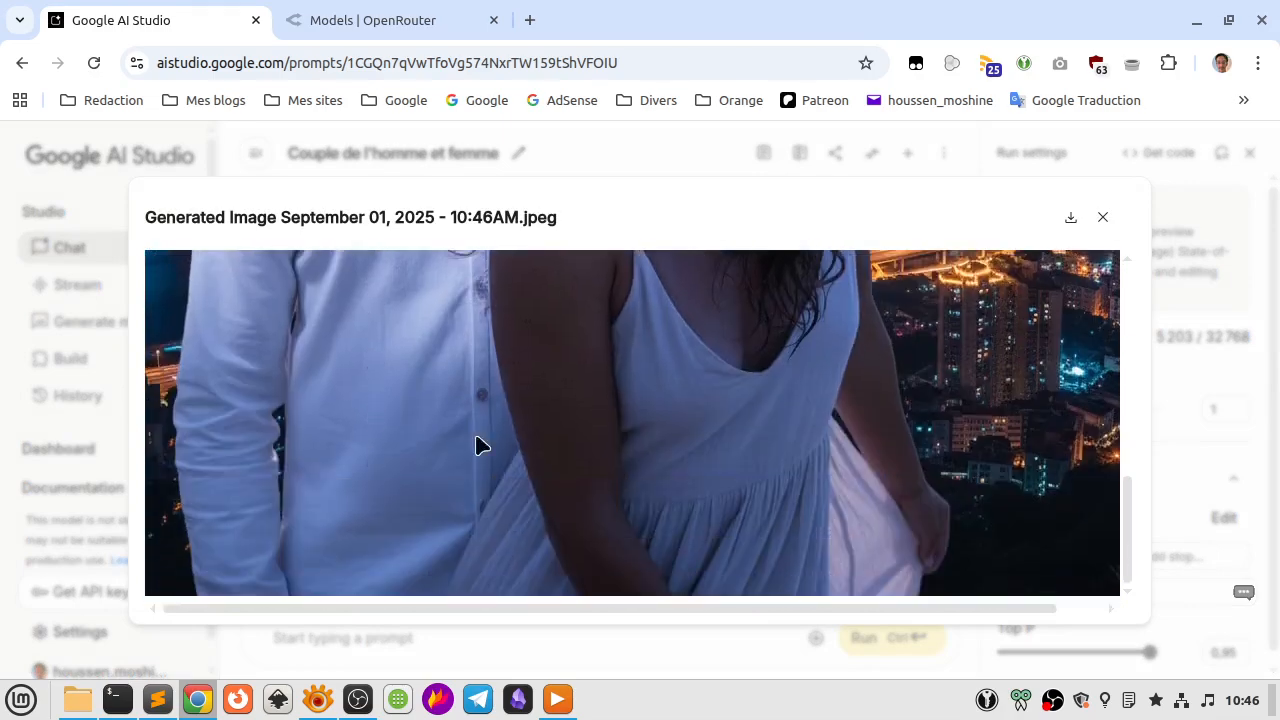
{"action": "left_click", "coordinate": [1100, 222]}
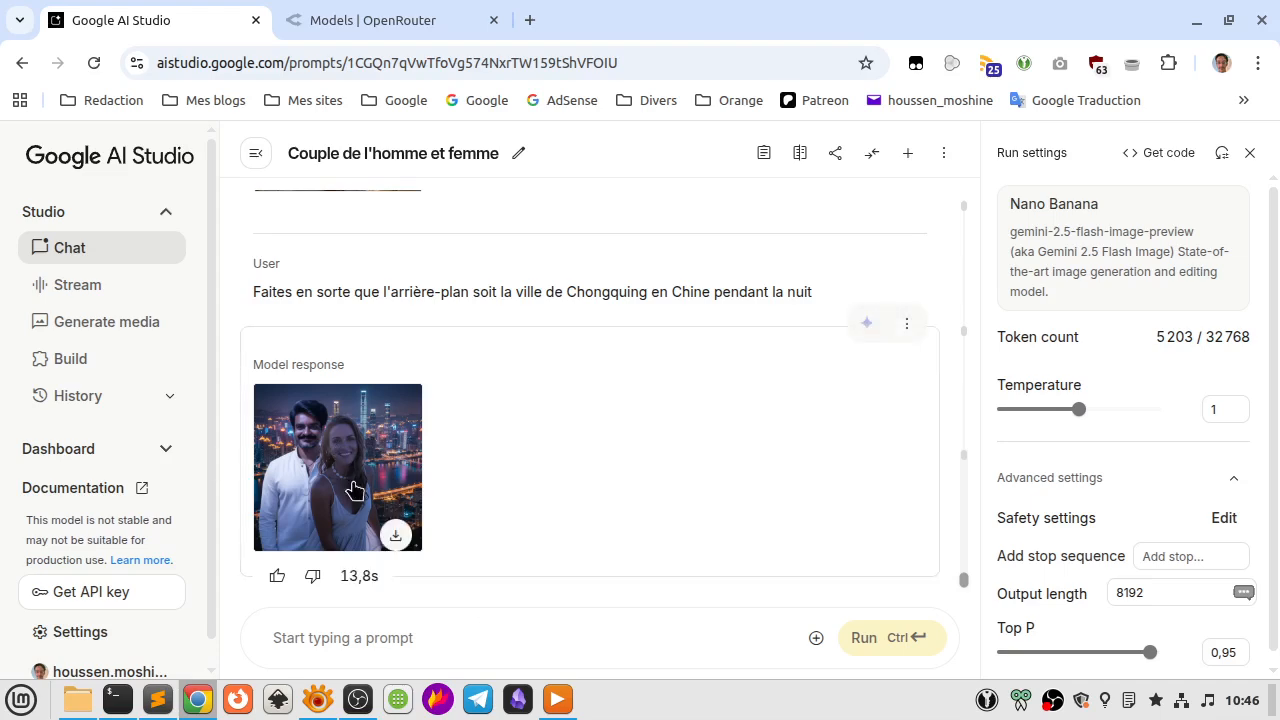
{"action": "scroll", "coordinate": [385, 525], "scroll_direction": "up", "scroll_amount": 5}
{"action": "scroll", "coordinate": [381, 515], "scroll_direction": "up", "scroll_amount": 2}
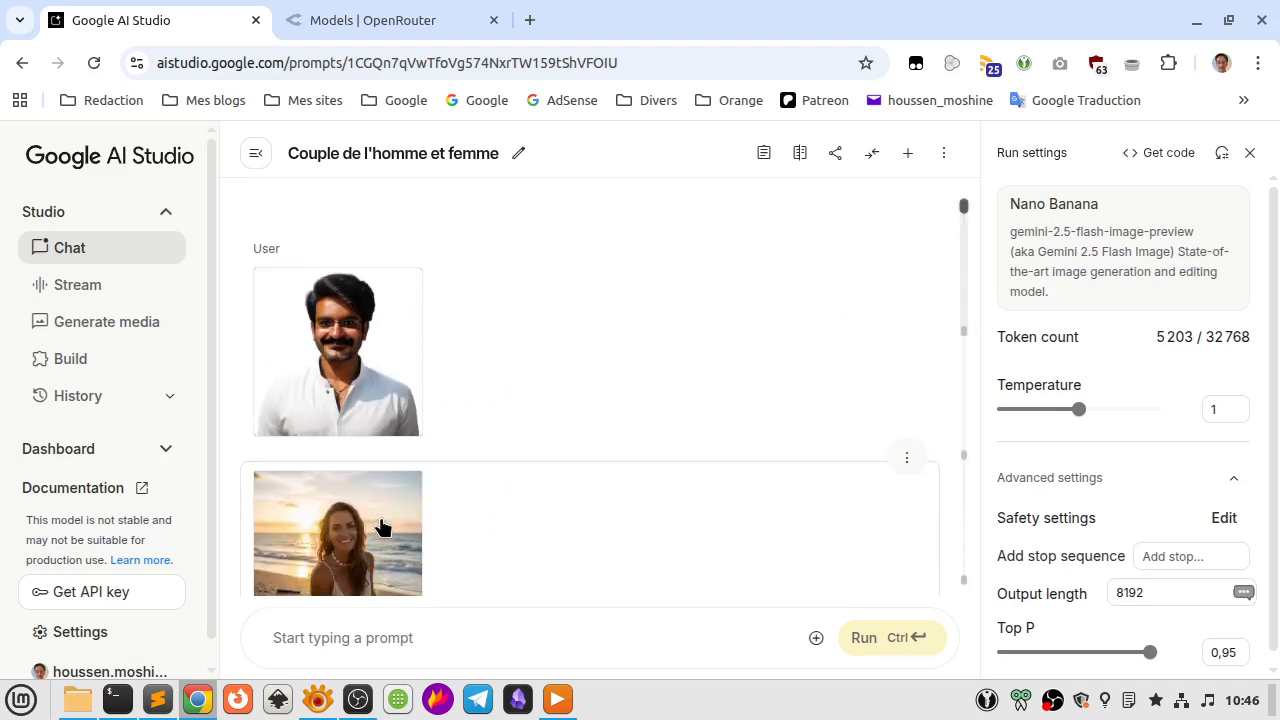
{"action": "scroll", "coordinate": [381, 515], "scroll_direction": "down", "scroll_amount": 6}
{"action": "scroll", "coordinate": [385, 520], "scroll_direction": "down", "scroll_amount": 2}
{"action": "scroll", "coordinate": [385, 528], "scroll_direction": "up", "scroll_amount": 3}
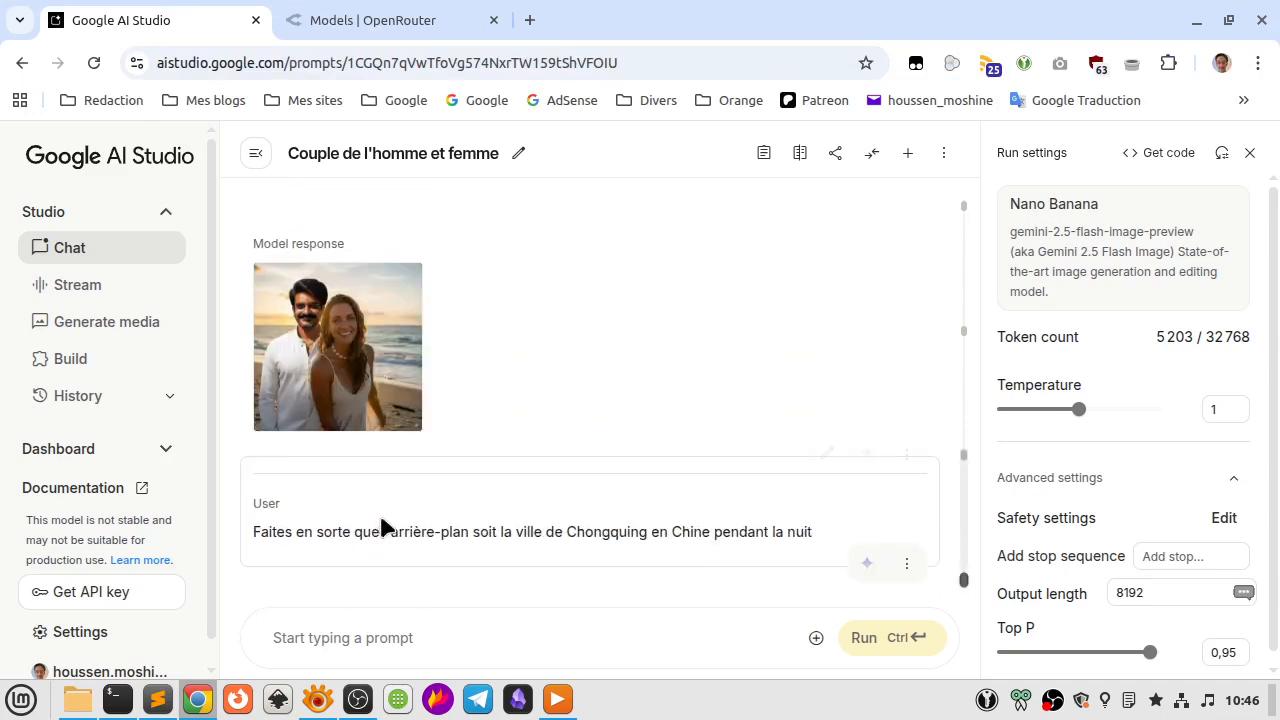
Download the generated beach couple image and its night-city version.
{"action": "left_click", "coordinate": [396, 414]}
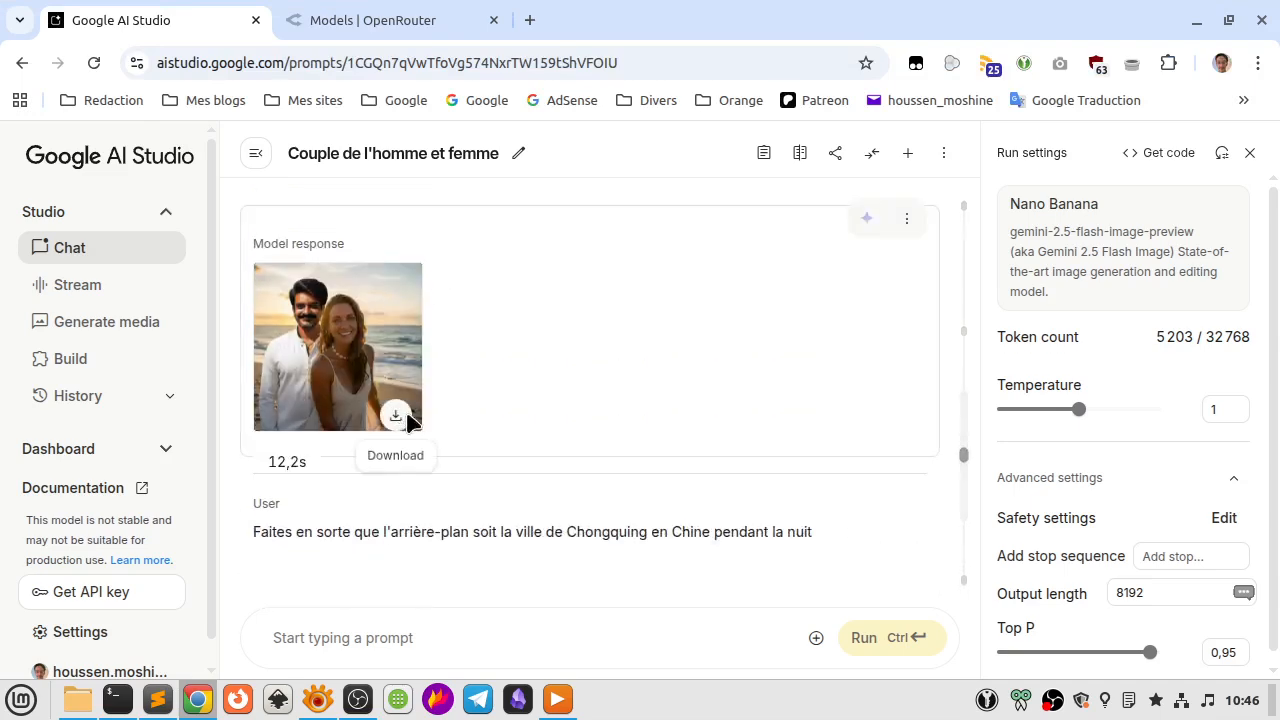
{"action": "scroll", "coordinate": [468, 465], "scroll_direction": "down", "scroll_amount": 3}
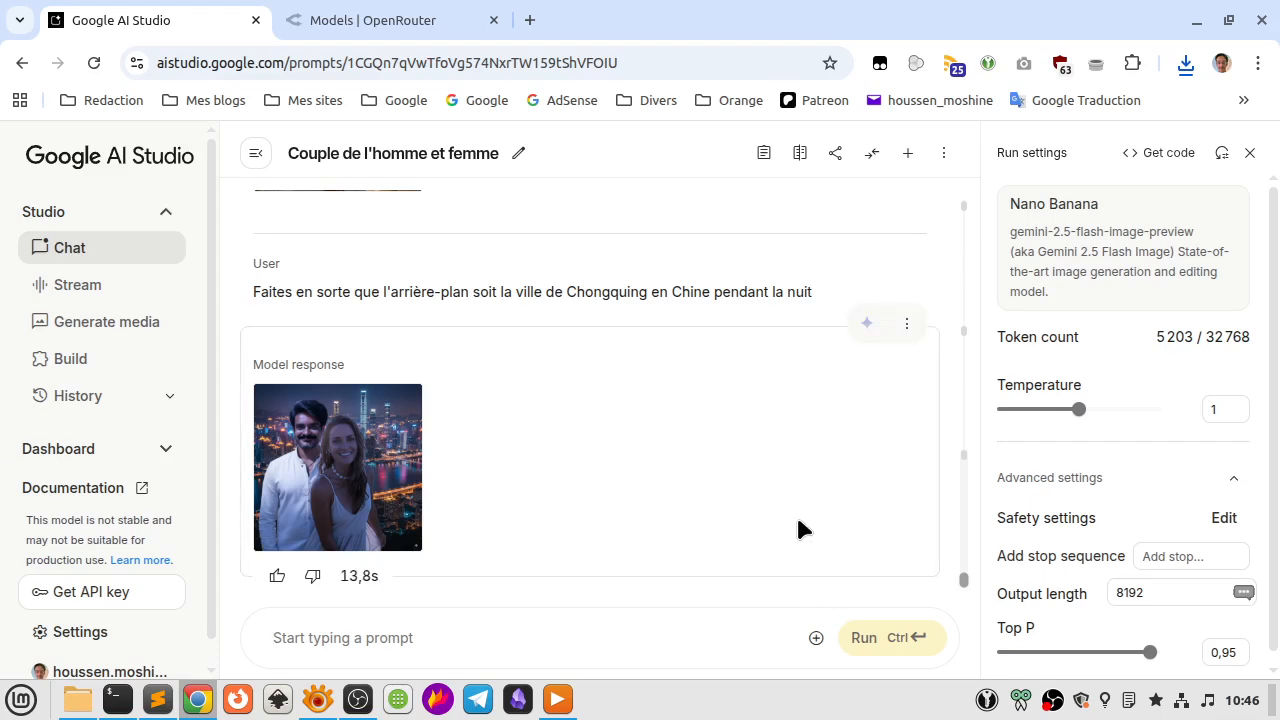
{"action": "scroll", "coordinate": [796, 513], "scroll_direction": "up", "scroll_amount": 2}
{"action": "scroll", "coordinate": [796, 513], "scroll_direction": "up", "scroll_amount": 1}
{"action": "scroll", "coordinate": [796, 512], "scroll_direction": "down", "scroll_amount": 3}
Attach the man's photo 1.jpg from the Bureau folder to a new prompt.
{"action": "left_click", "coordinate": [816, 638]}
{"action": "left_click", "coordinate": [857, 533]}
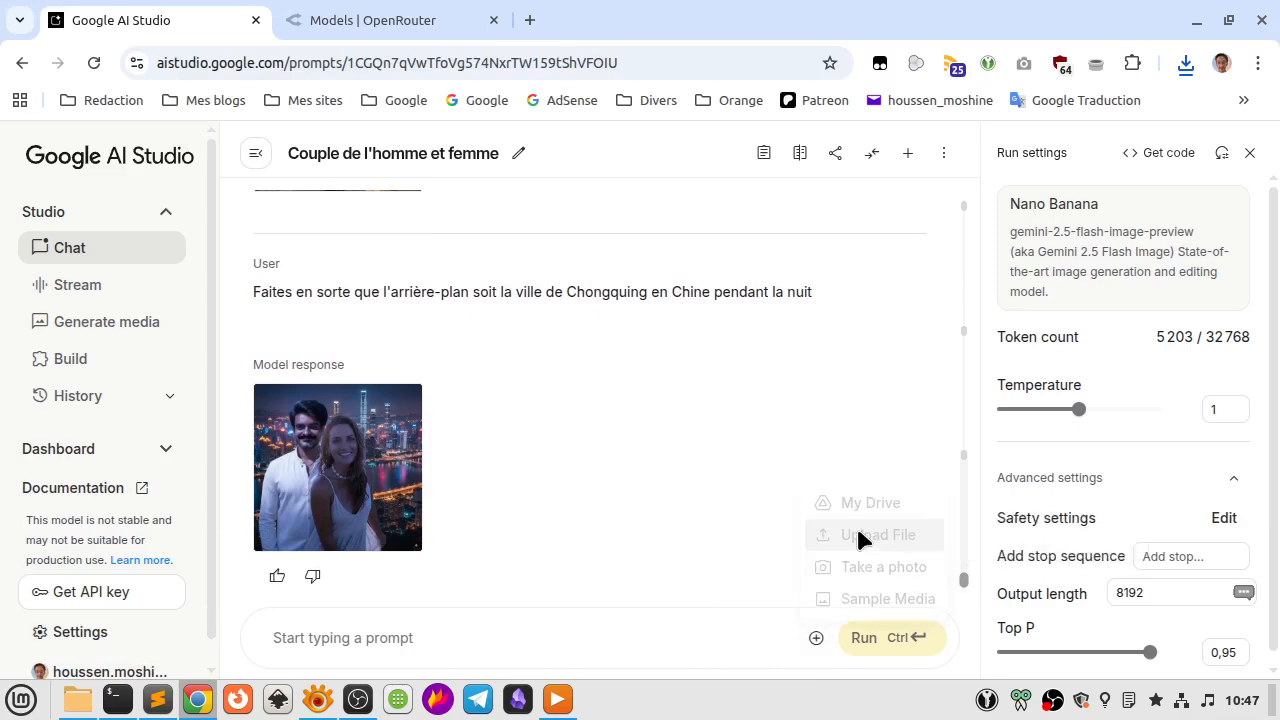
{"action": "scroll", "coordinate": [438, 492], "scroll_direction": "down", "scroll_amount": 3}
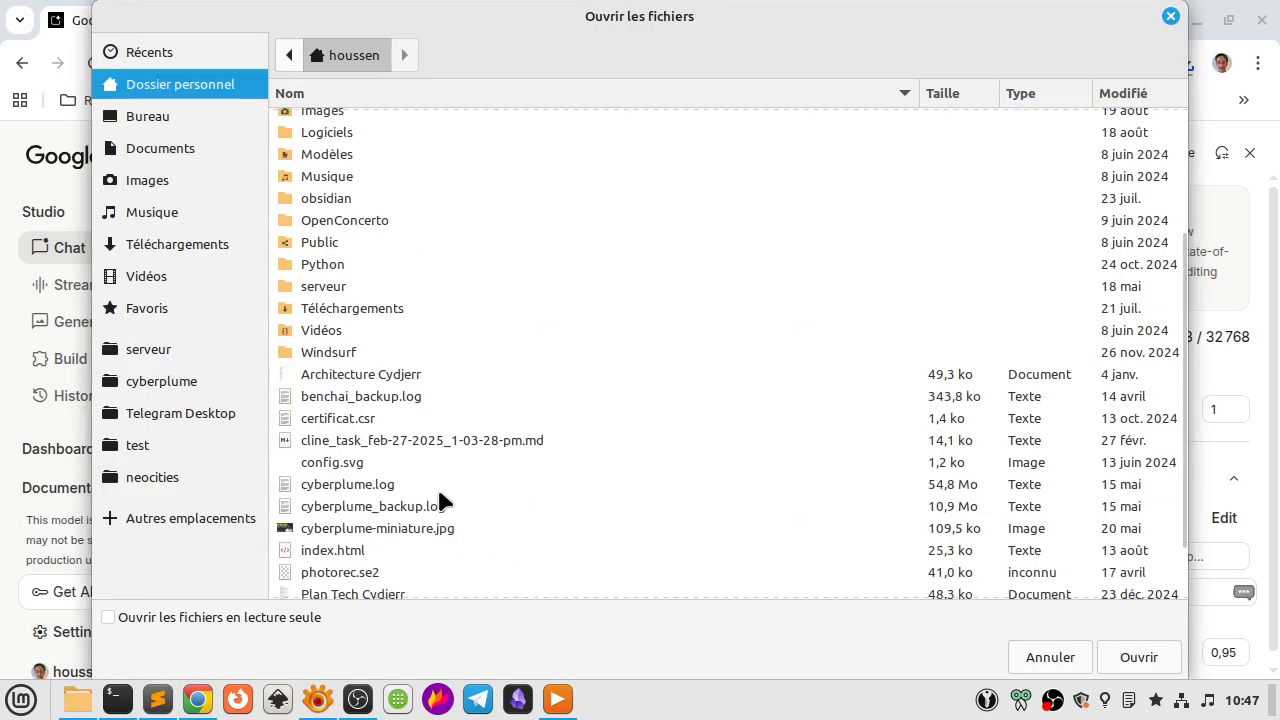
{"action": "scroll", "coordinate": [437, 485], "scroll_direction": "down", "scroll_amount": 1}
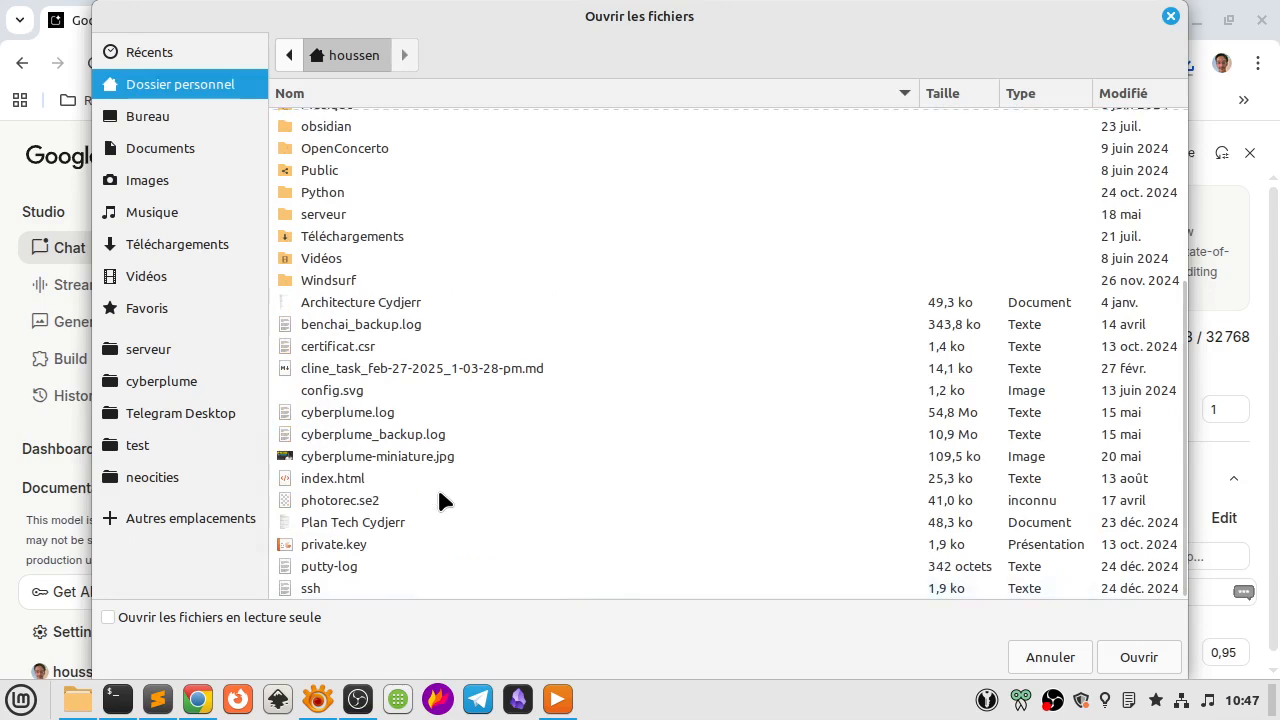
{"action": "left_click", "coordinate": [148, 117]}
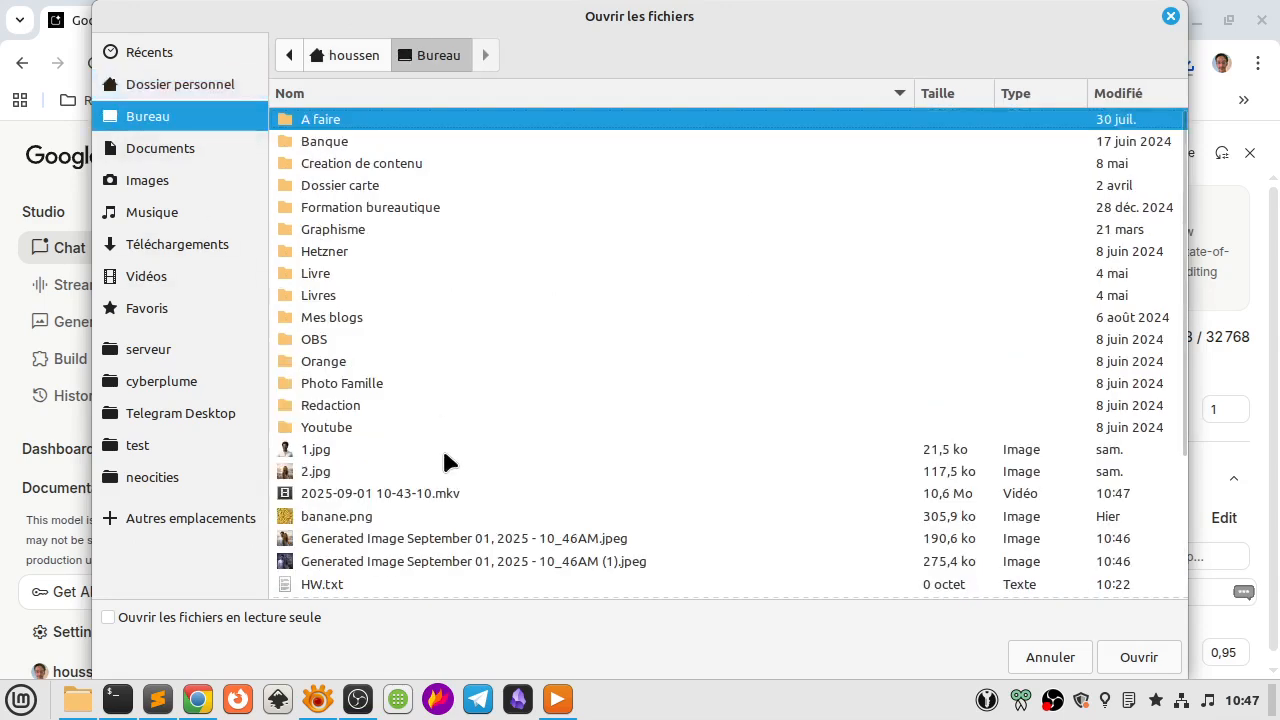
{"action": "left_click", "coordinate": [401, 458]}
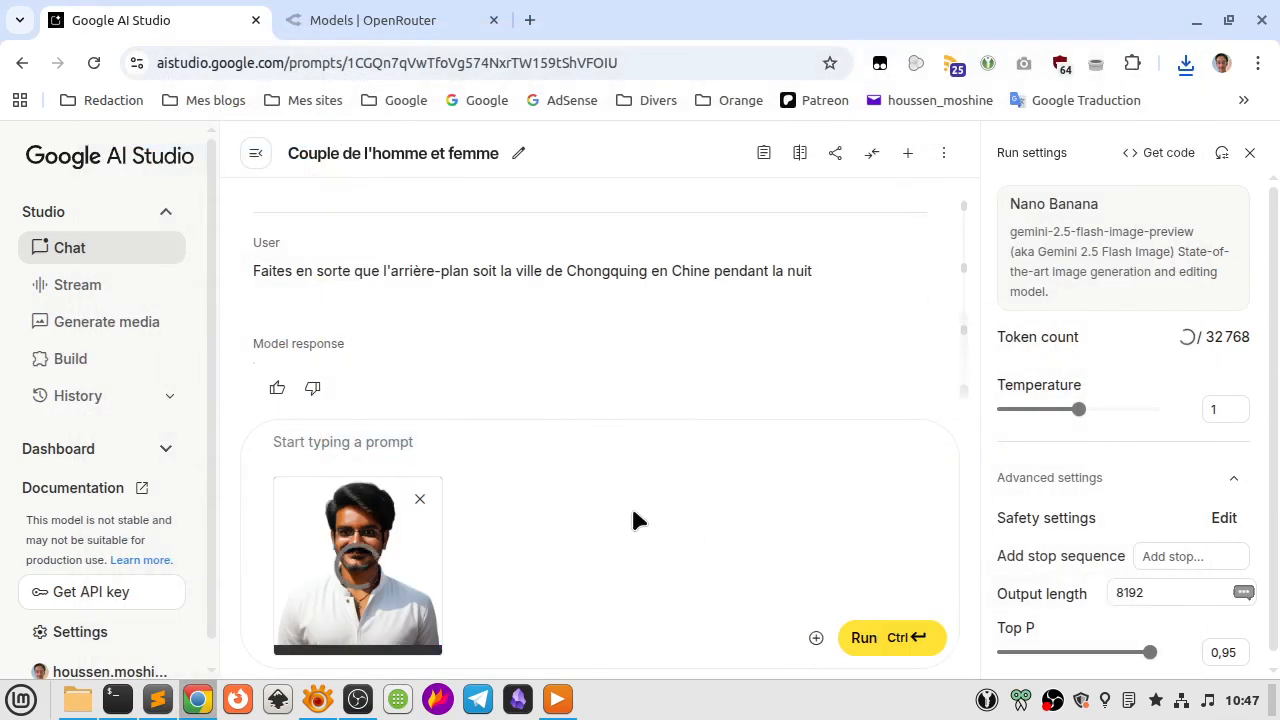
Attach banane.png from the Bureau folder as the second image of the prompt.
{"action": "left_click", "coordinate": [818, 640]}
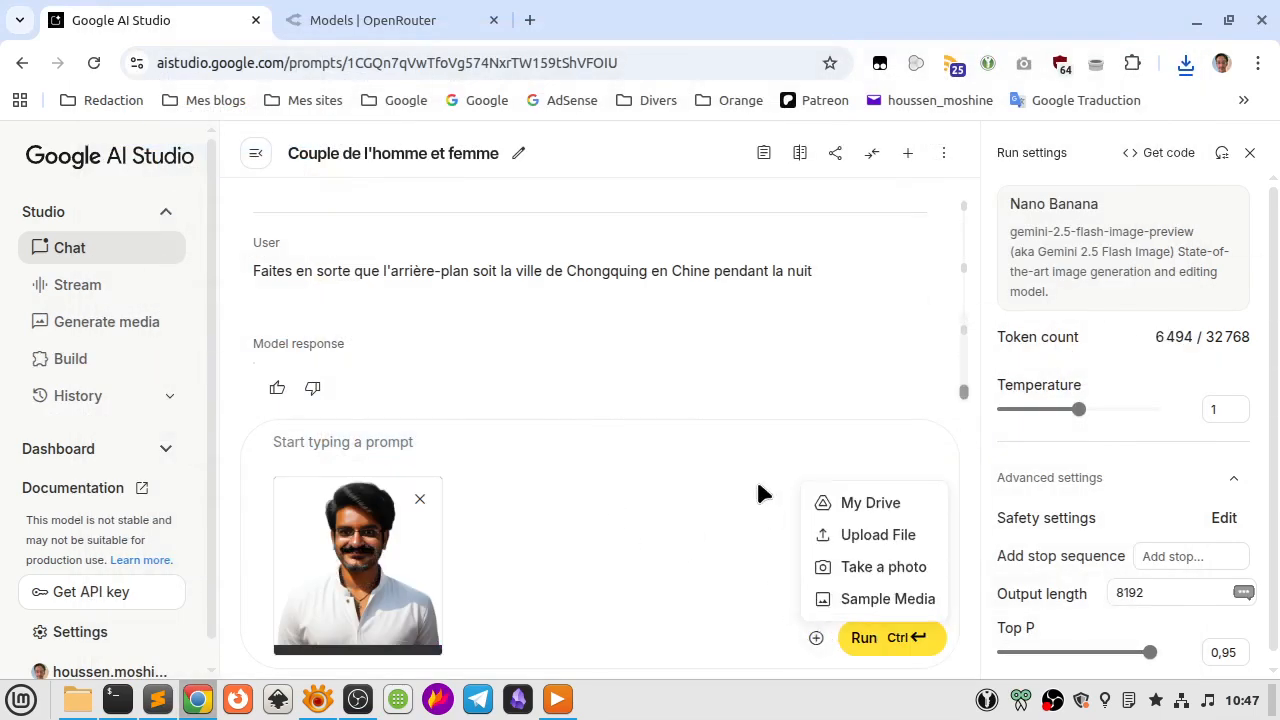
{"action": "left_click", "coordinate": [860, 534]}
{"action": "scroll", "coordinate": [591, 443], "scroll_direction": "down", "scroll_amount": 3}
{"action": "scroll", "coordinate": [591, 443], "scroll_direction": "down", "scroll_amount": 2}
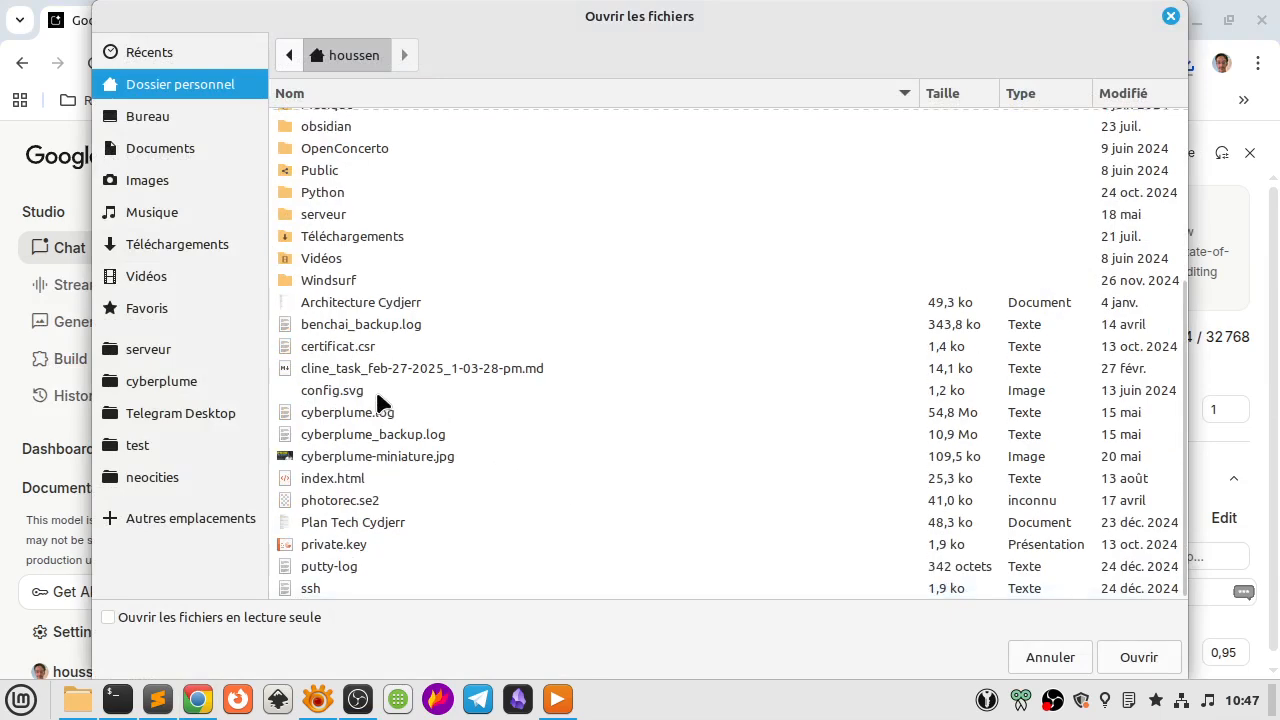
{"action": "left_click", "coordinate": [148, 116]}
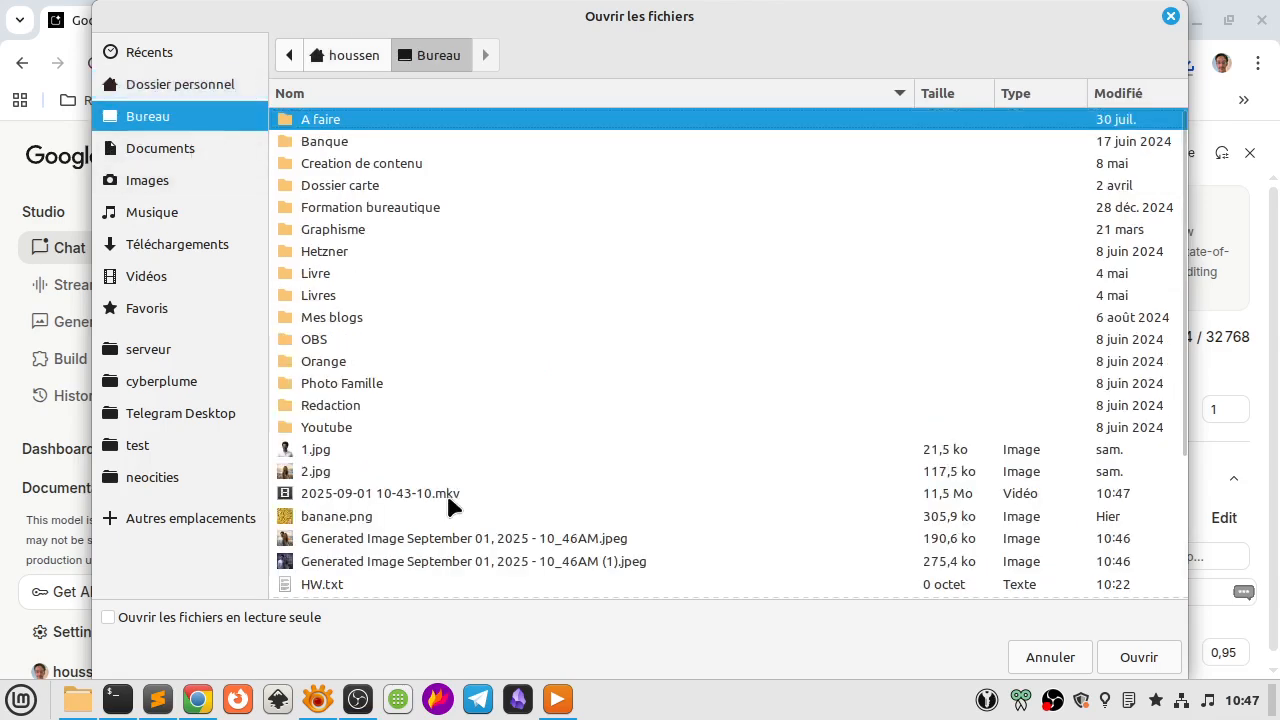
{"action": "left_click", "coordinate": [390, 518]}
{"action": "left_click", "coordinate": [1107, 664]}
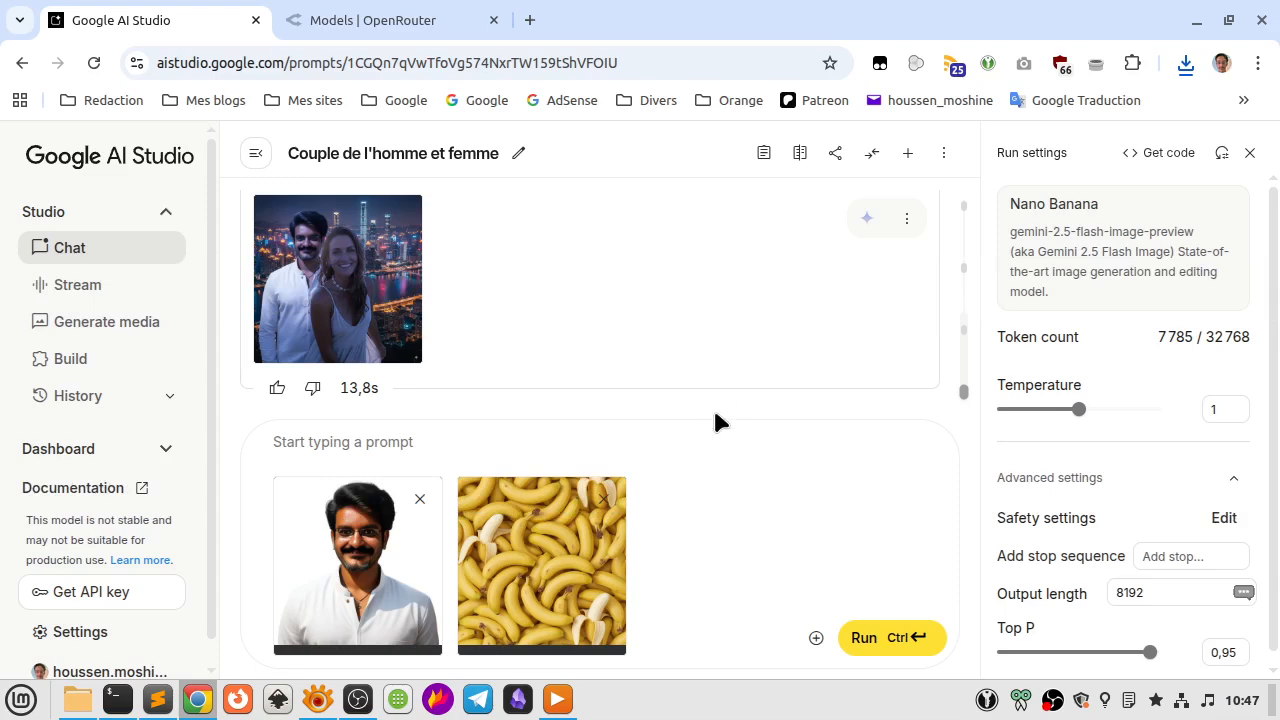
{"action": "left_click", "coordinate": [488, 441]}
{"action": "type", "text": "Appl"}
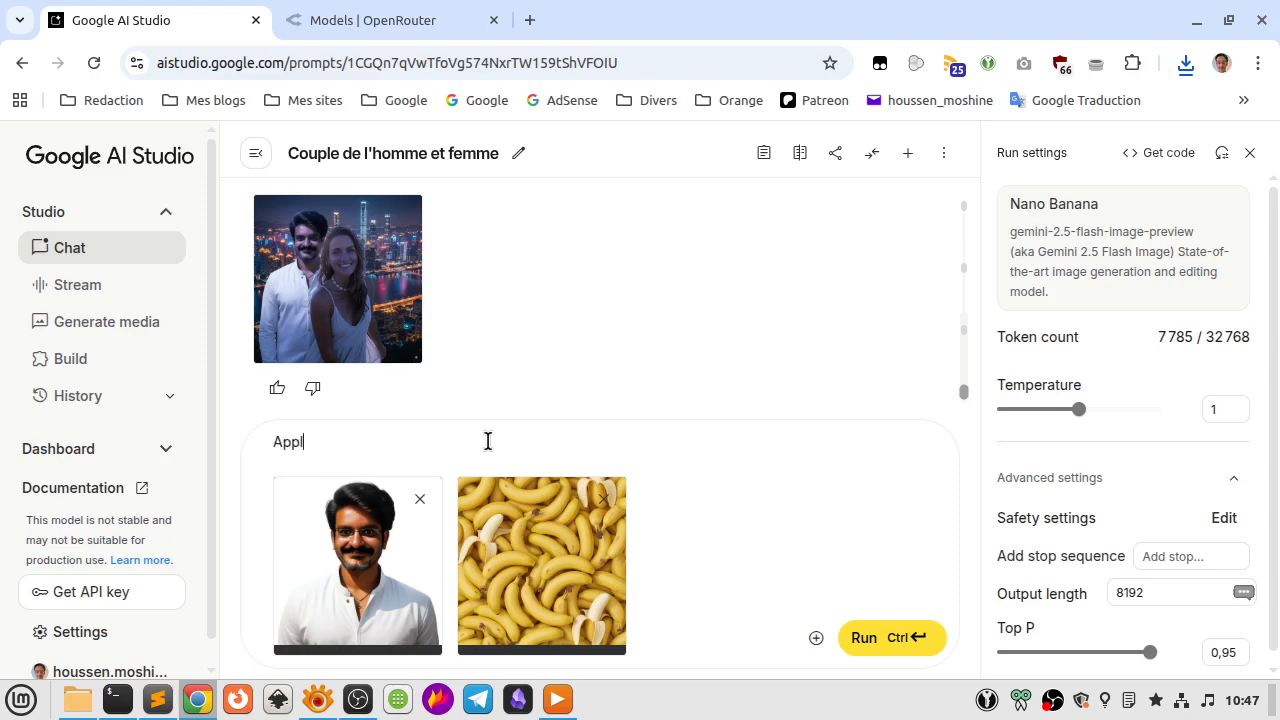
{"action": "type", "text": "iquez"}
{"action": "key", "text": "ctrl+a"}
Run the prompt "Faites en sorte que la texture de la banane soit appliqué à la chemise blanche de l'homme" on the two attached images.
{"action": "type", "text": "Faites en sort"}
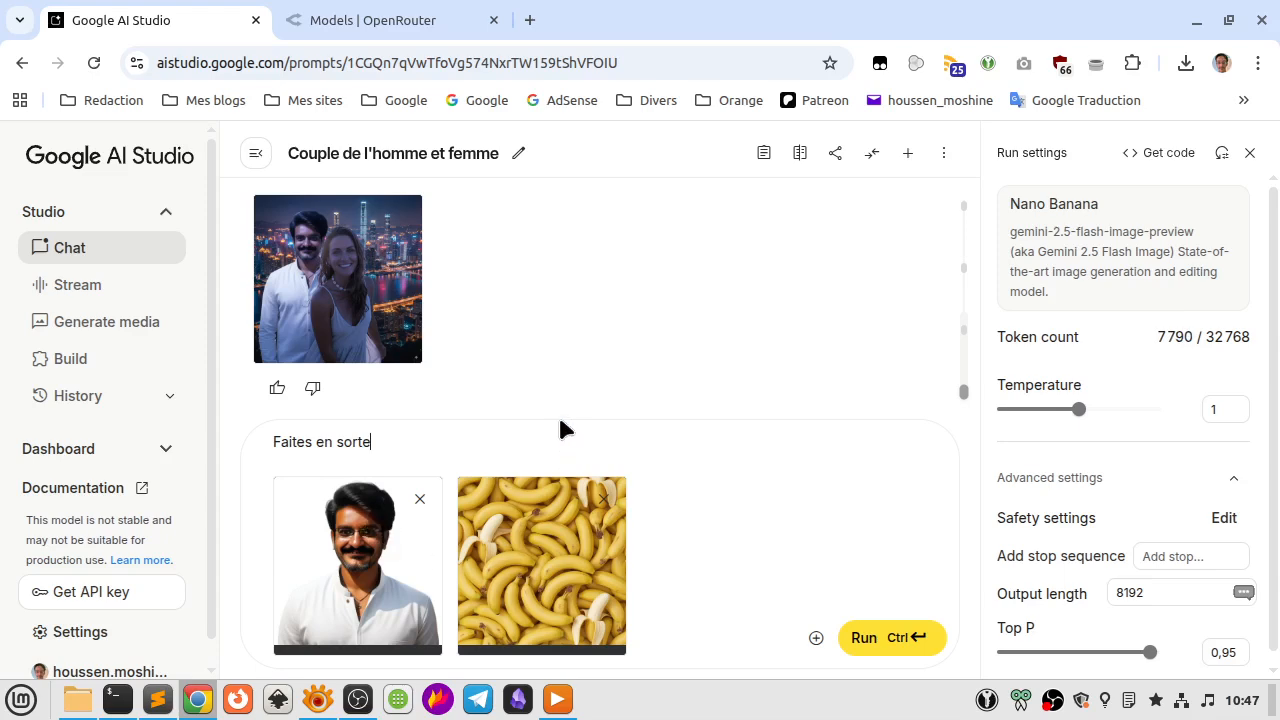
{"action": "type", "text": "e que la texture de la banan"}
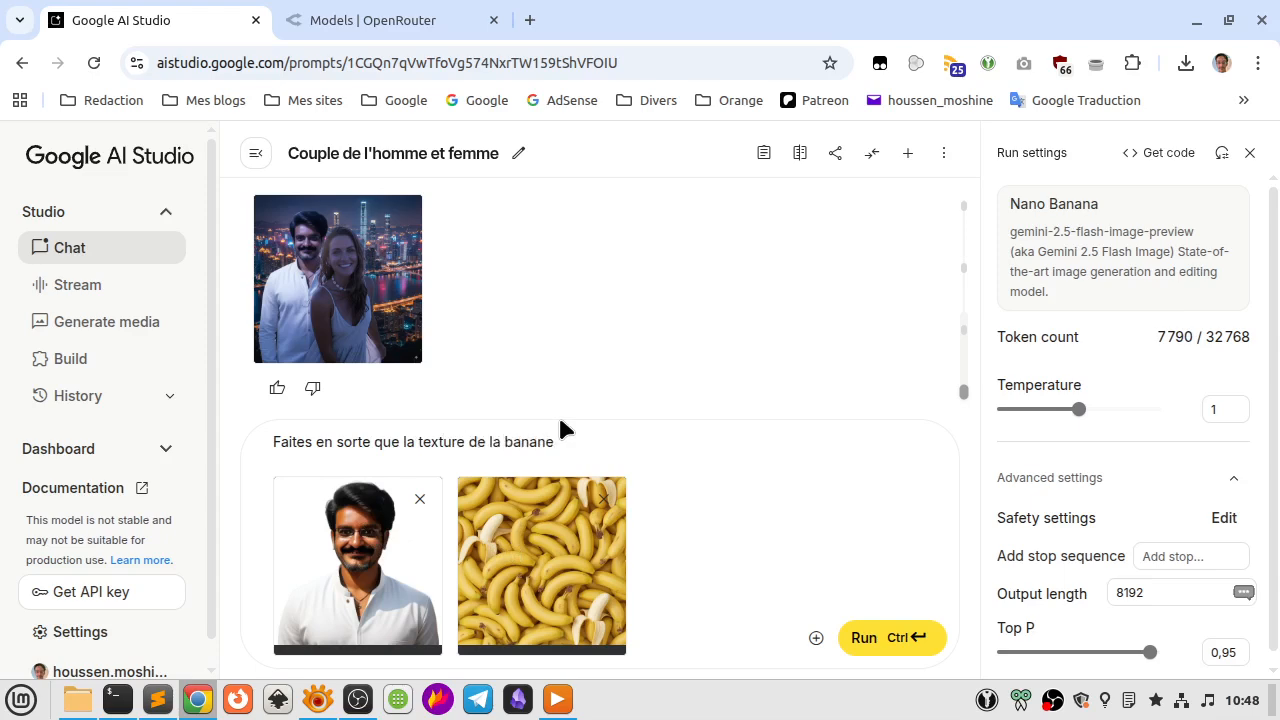
{"action": "type", "text": "e soit appliqué à la chemise blanche"}
{"action": "key", "text": "Return"}
{"action": "type", "text": "d"}
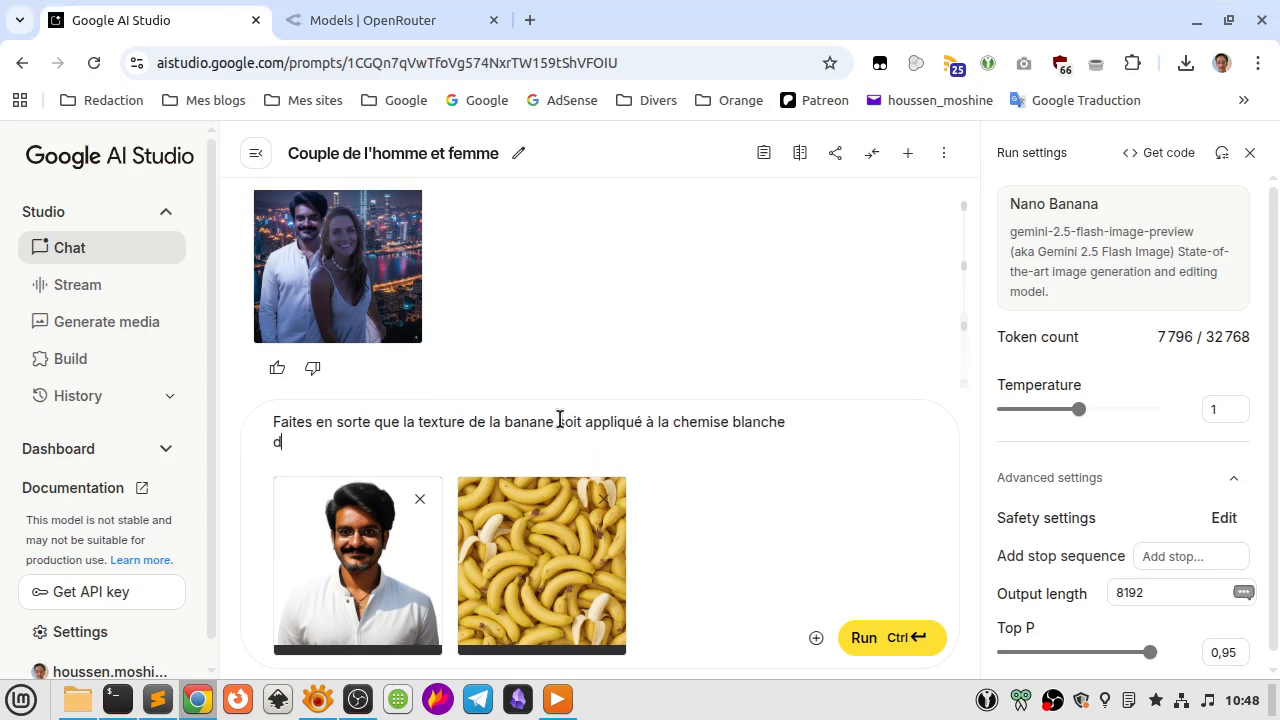
{"action": "type", "text": "e l'homme"}
{"action": "key", "text": "ctrl+Return"}
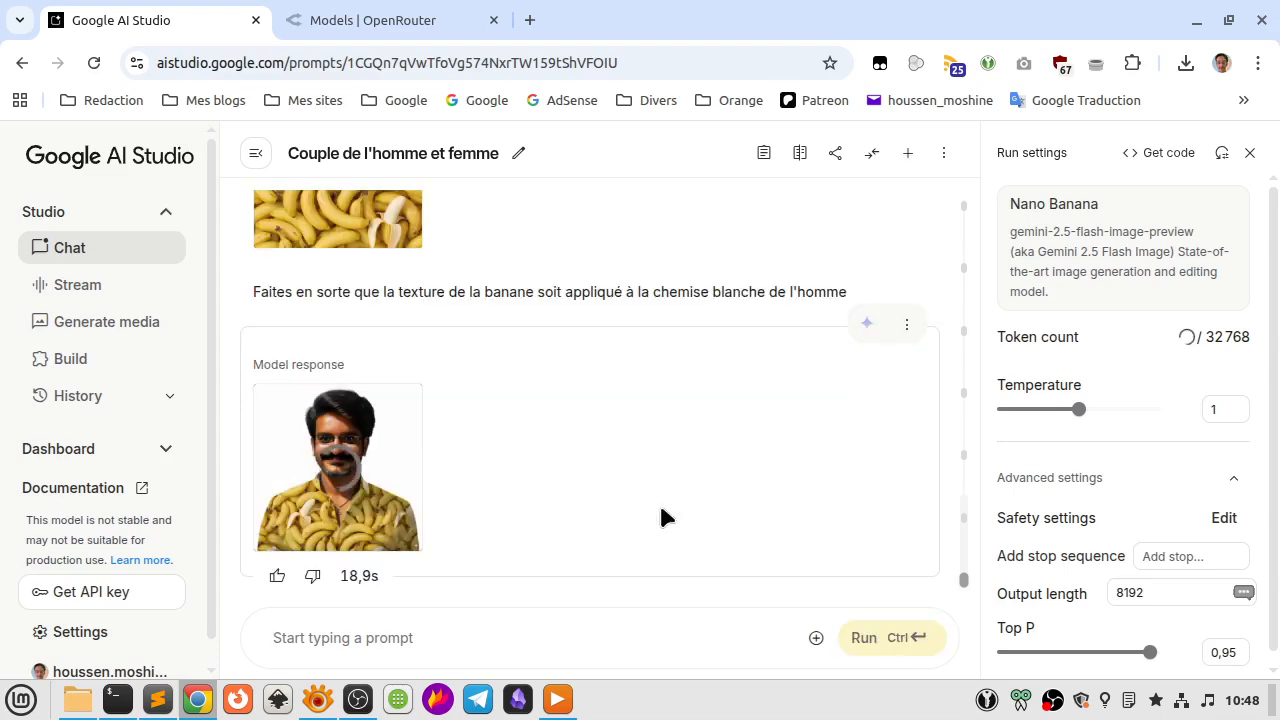
Inspect the banana texture on the man's shirt in the generated image at full size.
{"action": "left_click", "coordinate": [296, 452]}
{"action": "scroll", "coordinate": [413, 468], "scroll_direction": "down", "scroll_amount": 3}
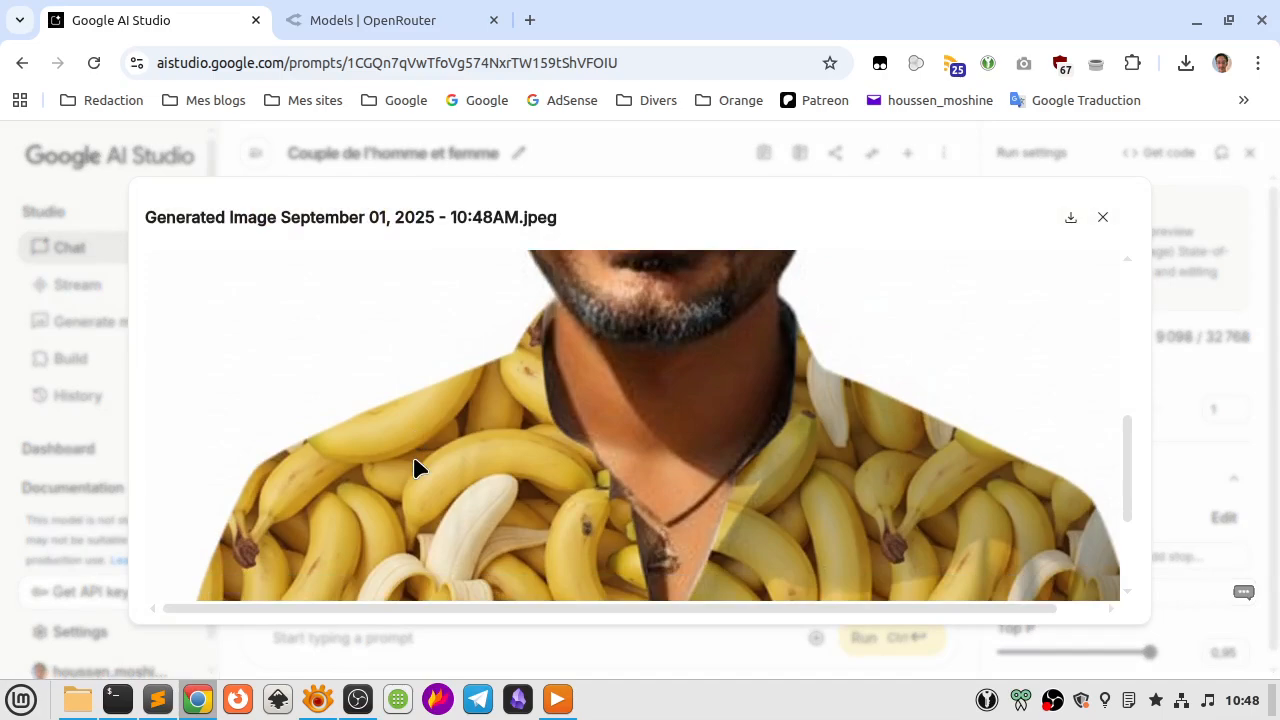
{"action": "scroll", "coordinate": [413, 468], "scroll_direction": "down", "scroll_amount": 3}
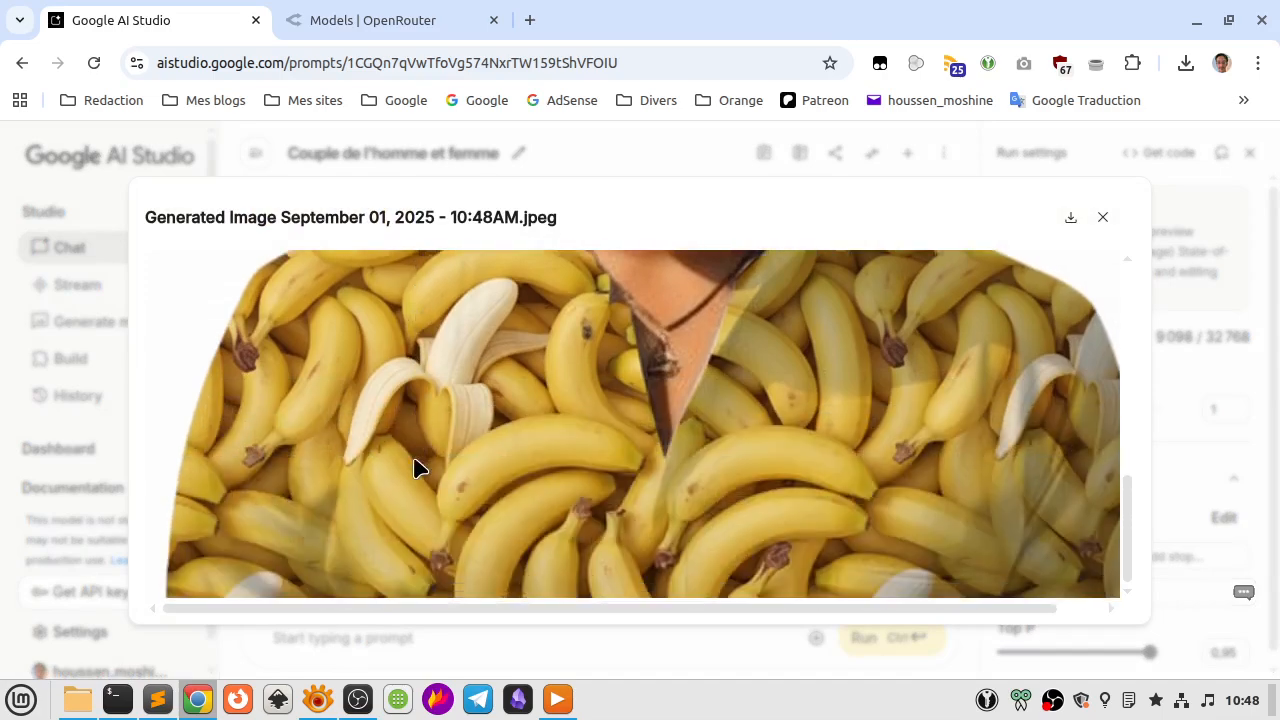
{"action": "scroll", "coordinate": [414, 466], "scroll_direction": "up", "scroll_amount": 9}
{"action": "key", "text": "Escape"}
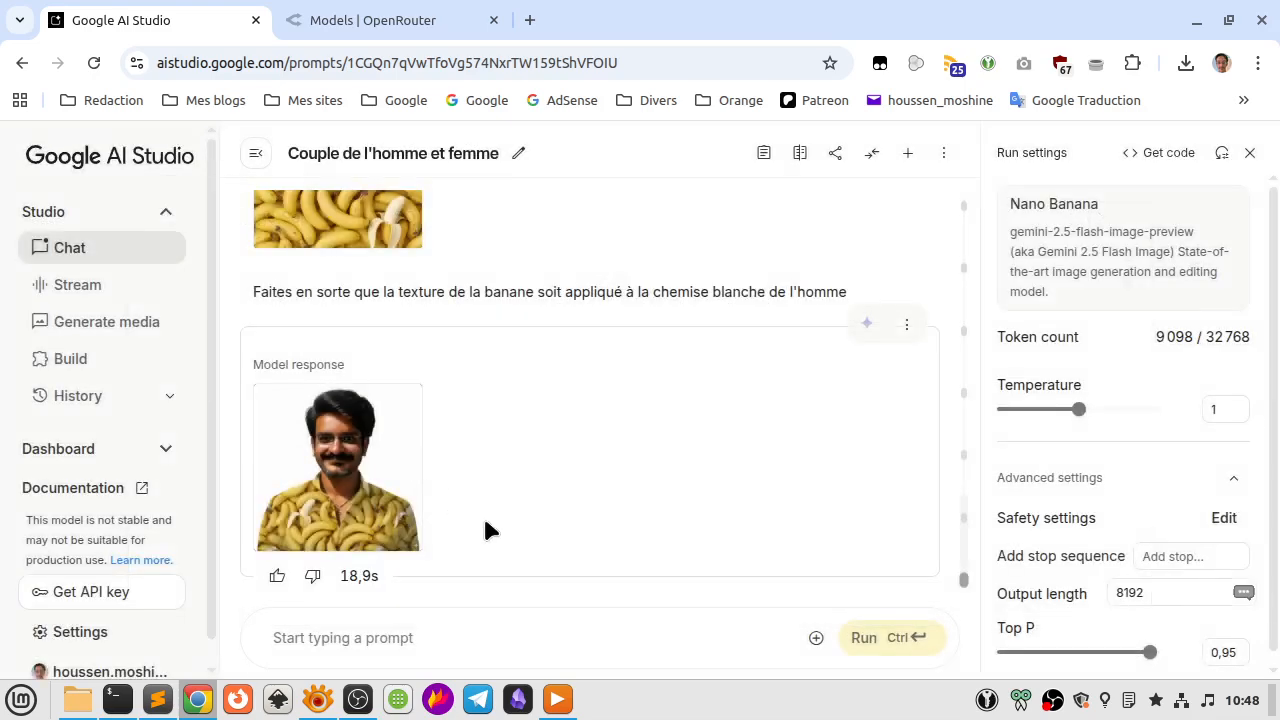
Attach the man's photo 1.jpg from the Bureau folder to the next prompt.
{"action": "left_click", "coordinate": [816, 638]}
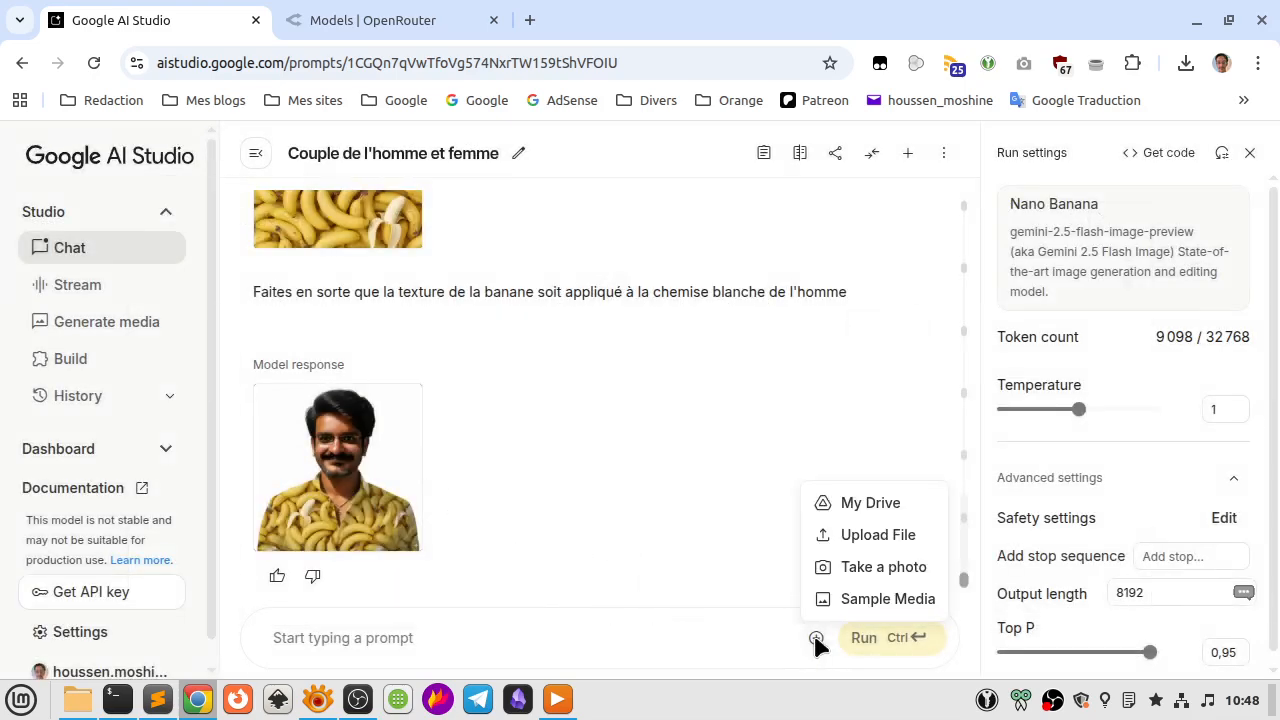
{"action": "left_click", "coordinate": [875, 536]}
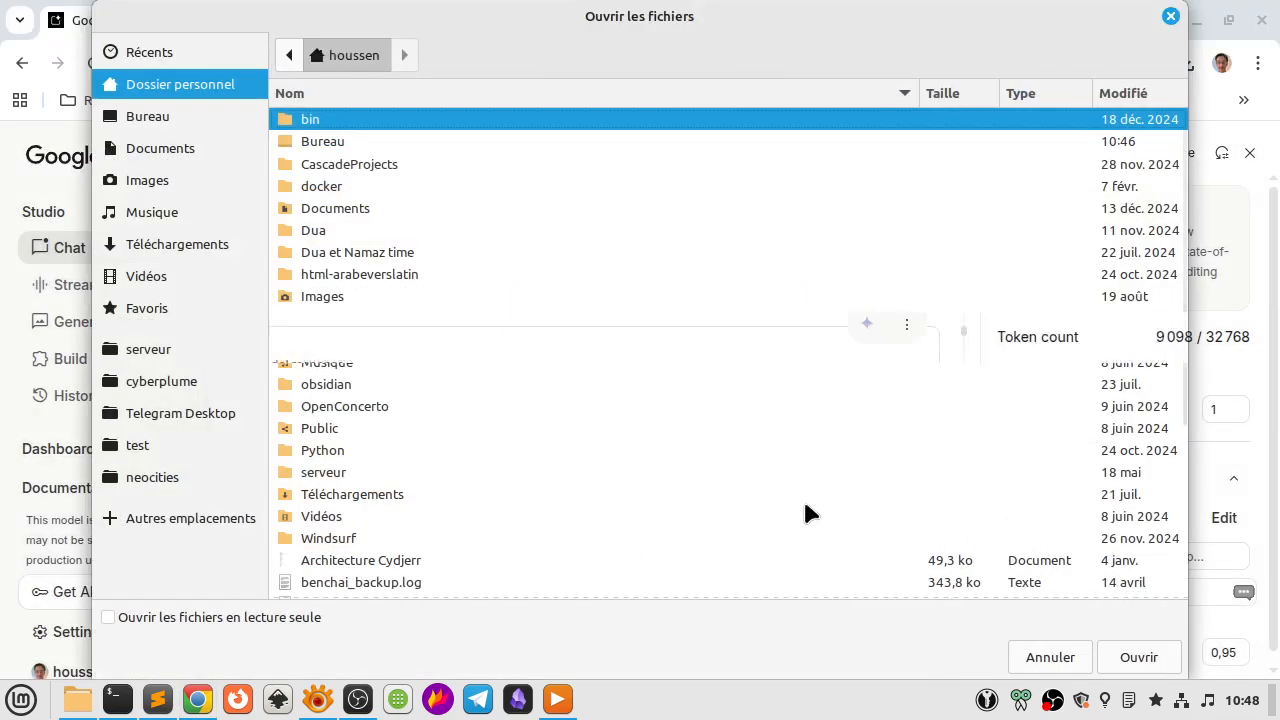
{"action": "left_click", "coordinate": [170, 115]}
{"action": "scroll", "coordinate": [558, 417], "scroll_direction": "down", "scroll_amount": 3}
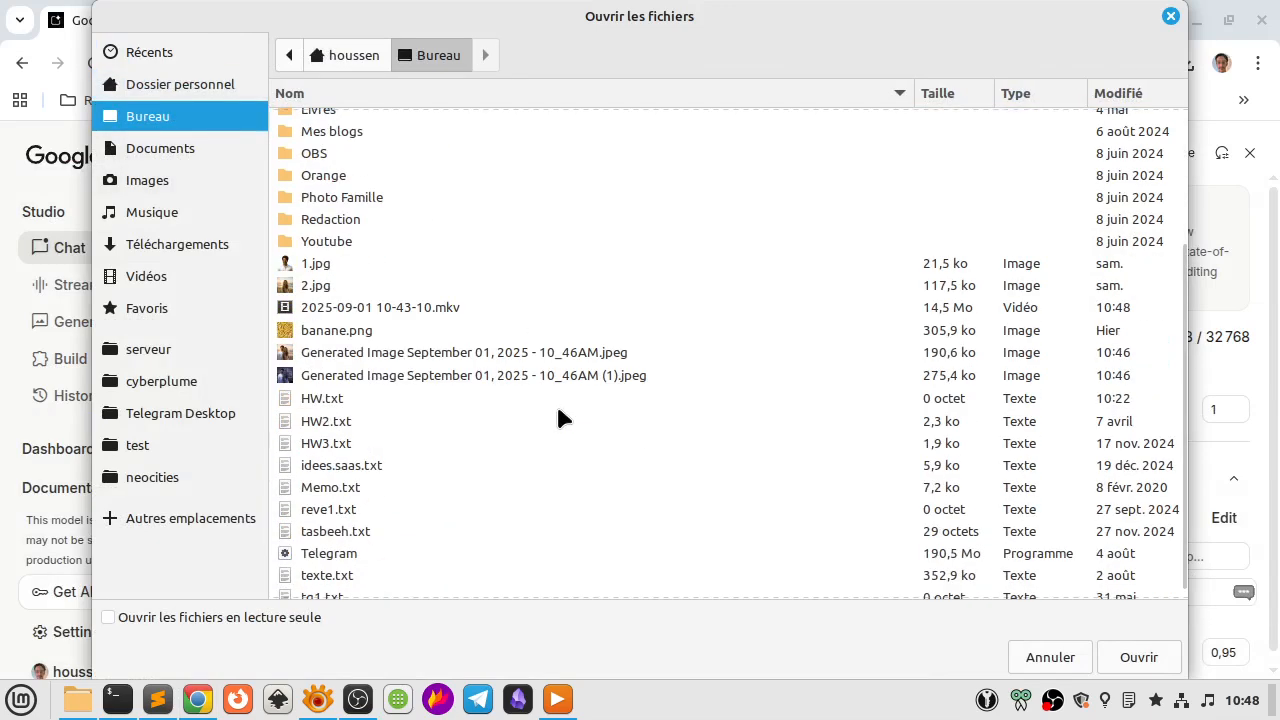
{"action": "left_click", "coordinate": [392, 265]}
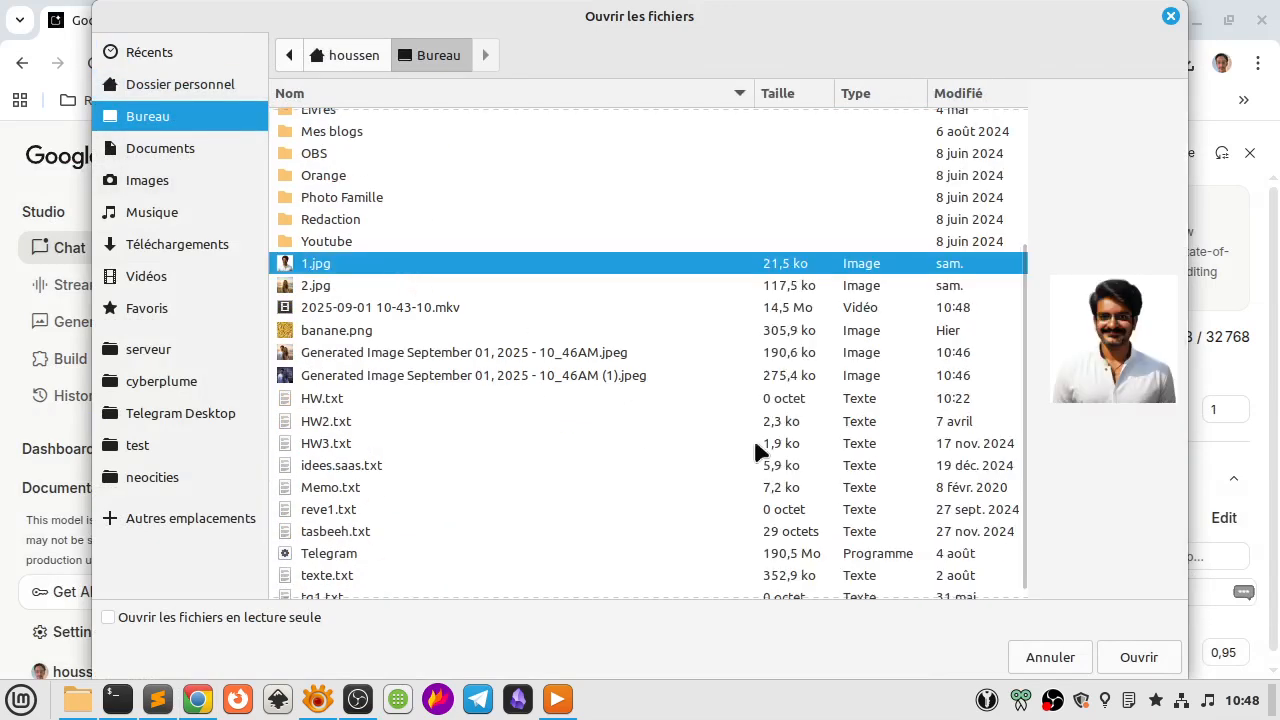
{"action": "left_click", "coordinate": [1159, 652]}
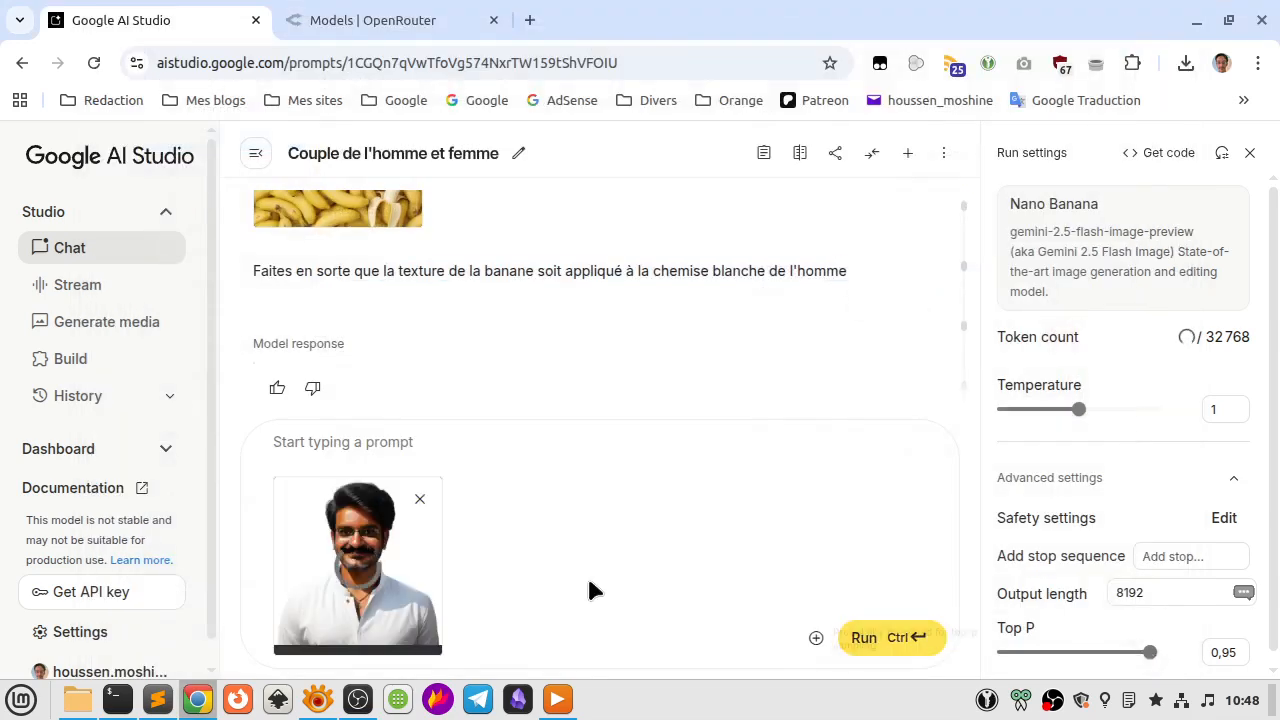
{"action": "left_click", "coordinate": [487, 442]}
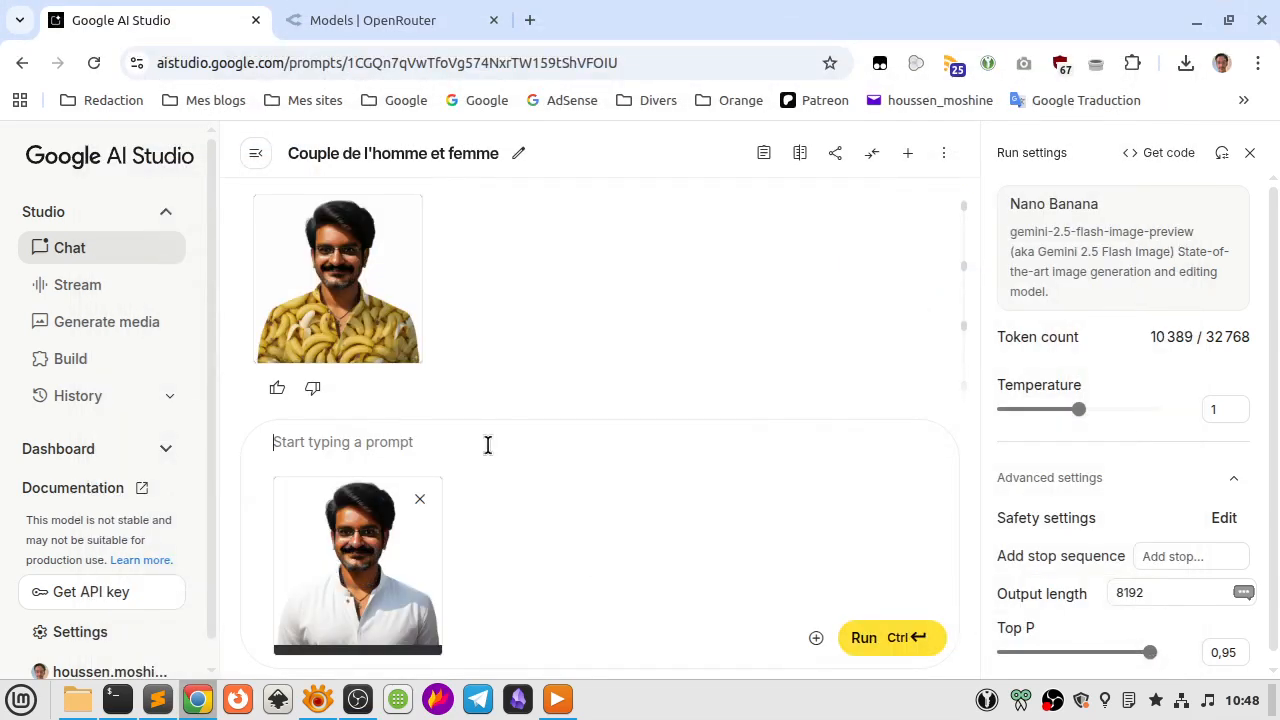
{"action": "type", "text": "Fa"}
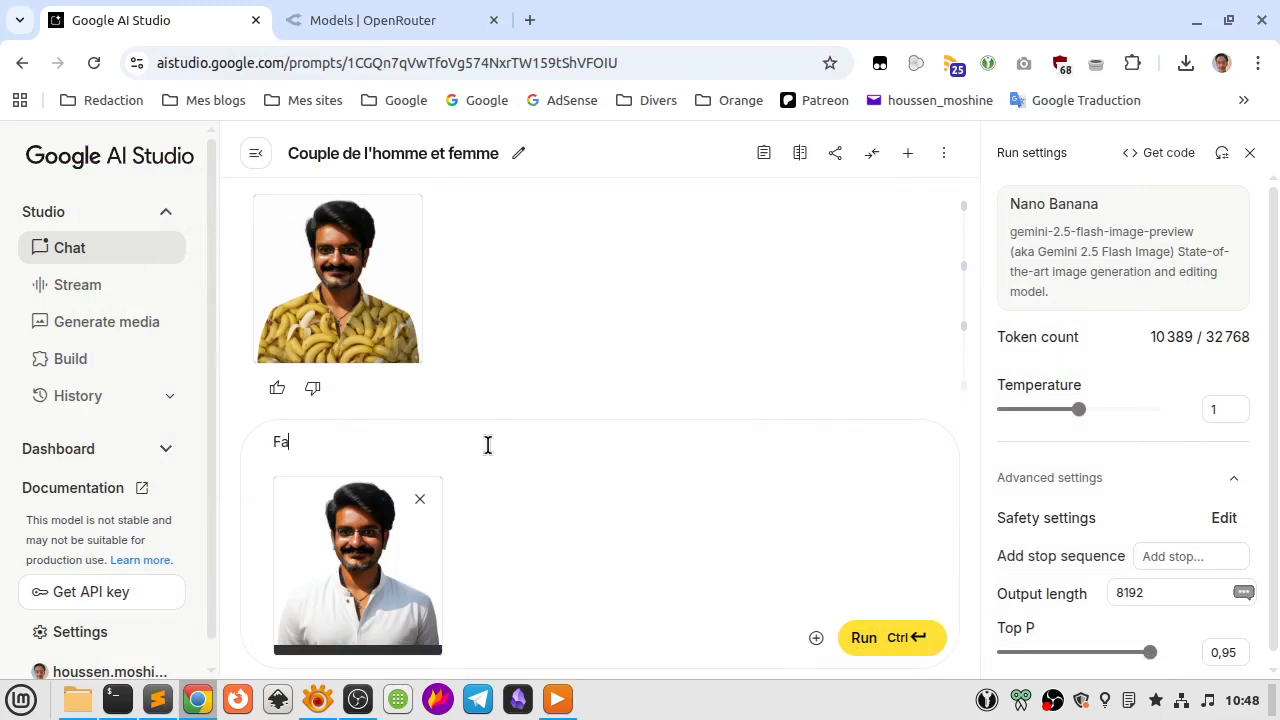
{"action": "type", "text": "ites en sorte qiue"}
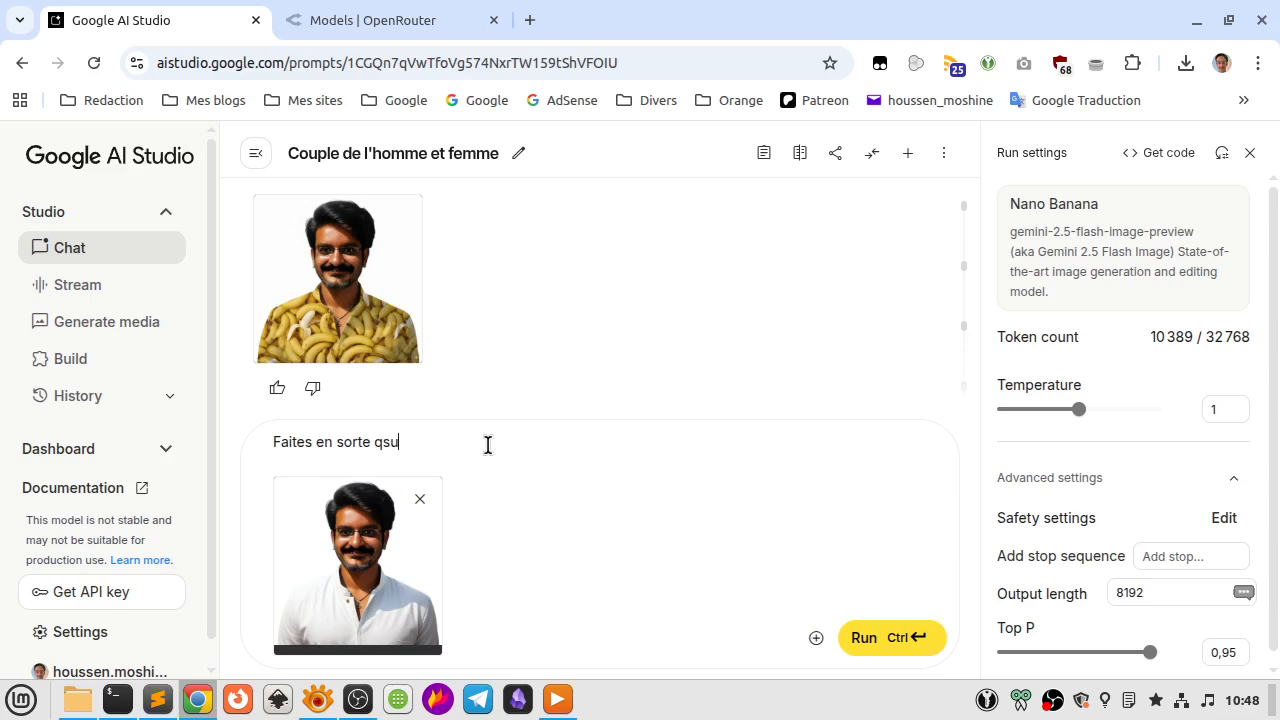
{"action": "key", "text": "BackSpace"}
{"action": "key", "text": "BackSpace"}
{"action": "type", "text": "iue"}
{"action": "key", "text": "BackSpace"}
{"action": "key", "text": "BackSpace"}
{"action": "key", "text": "BackSpace"}
{"action": "key", "text": "ctrl+shift+Left"}
{"action": "key", "text": "Home"}
{"action": "key", "text": "ctrl+a"}
Write the prompt "Générez plusieurs images de l'homme qui est debout dans différentes positions" for the attached photo.
{"action": "type", "text": "Générez p"}
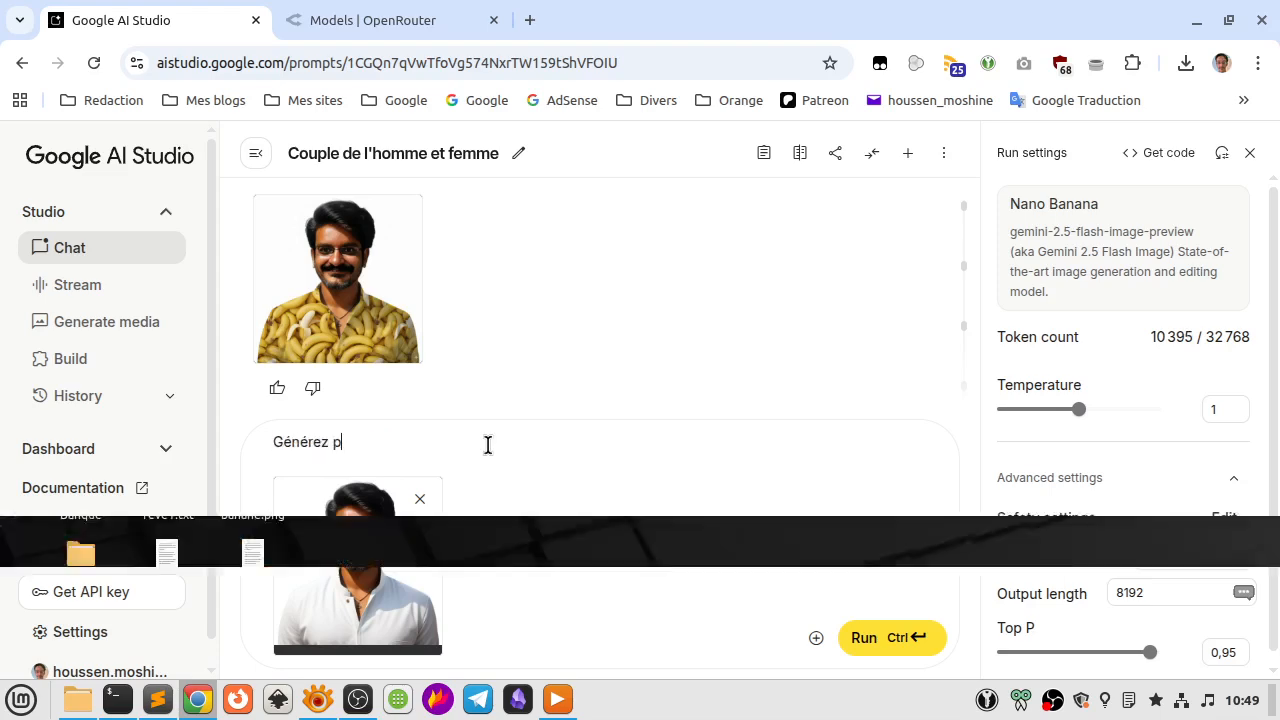
{"action": "type", "text": "lusieurs ioma"}
{"action": "key", "text": "BackSpace"}
{"action": "key", "text": "BackSpace"}
{"action": "key", "text": "BackSpace"}
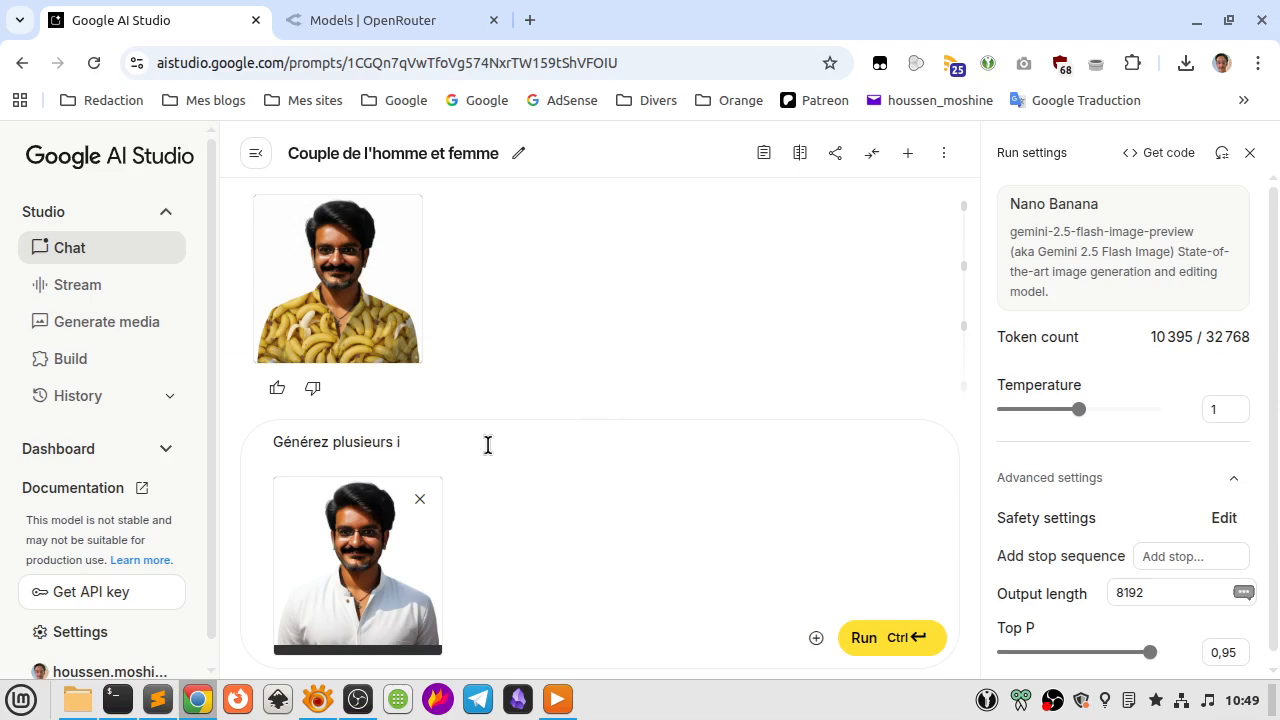
{"action": "type", "text": "mages de l'homme qui est deb"}
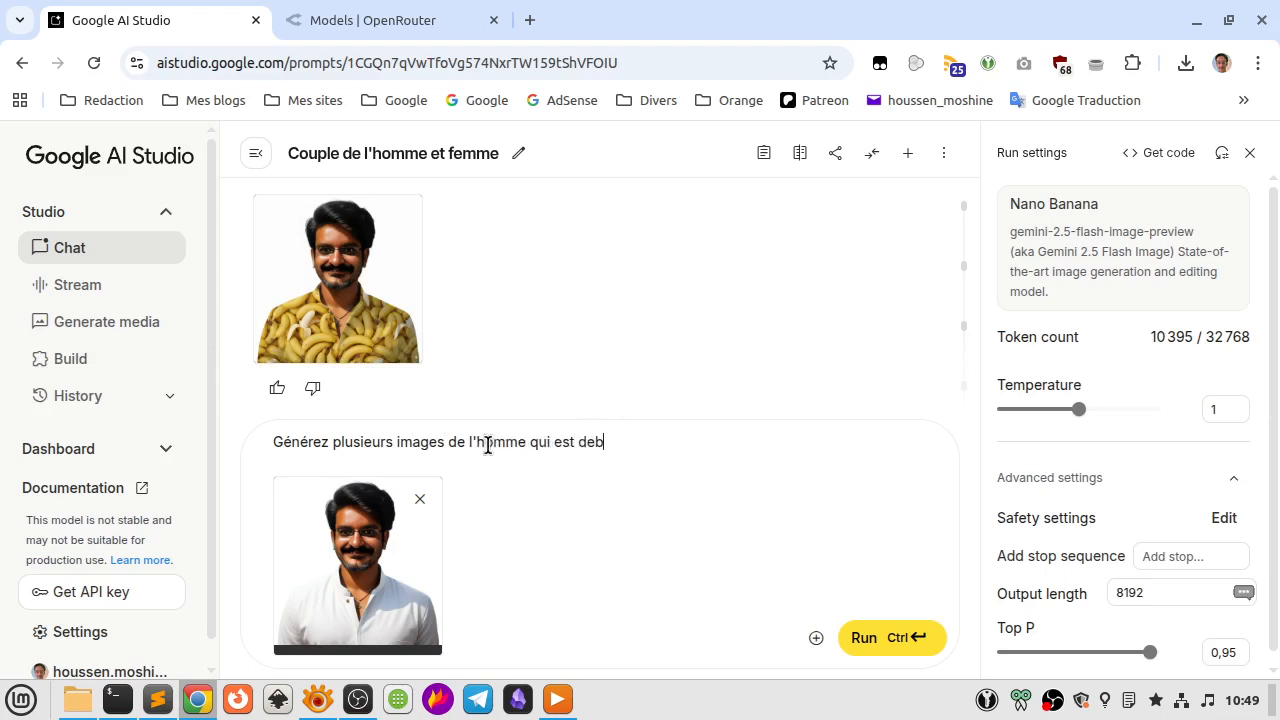
{"action": "type", "text": "out dans différentes p"}
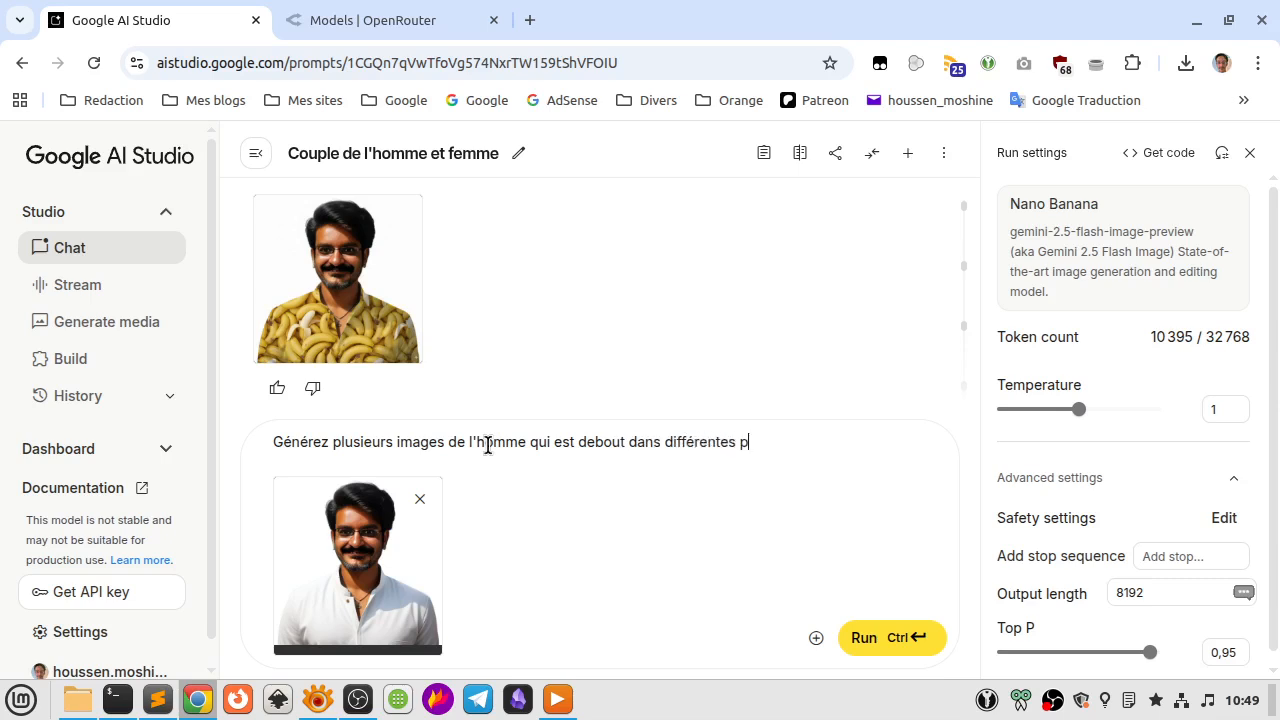
{"action": "type", "text": "osit"}
{"action": "key", "text": "BackSpace"}
{"action": "type", "text": "sitions"}
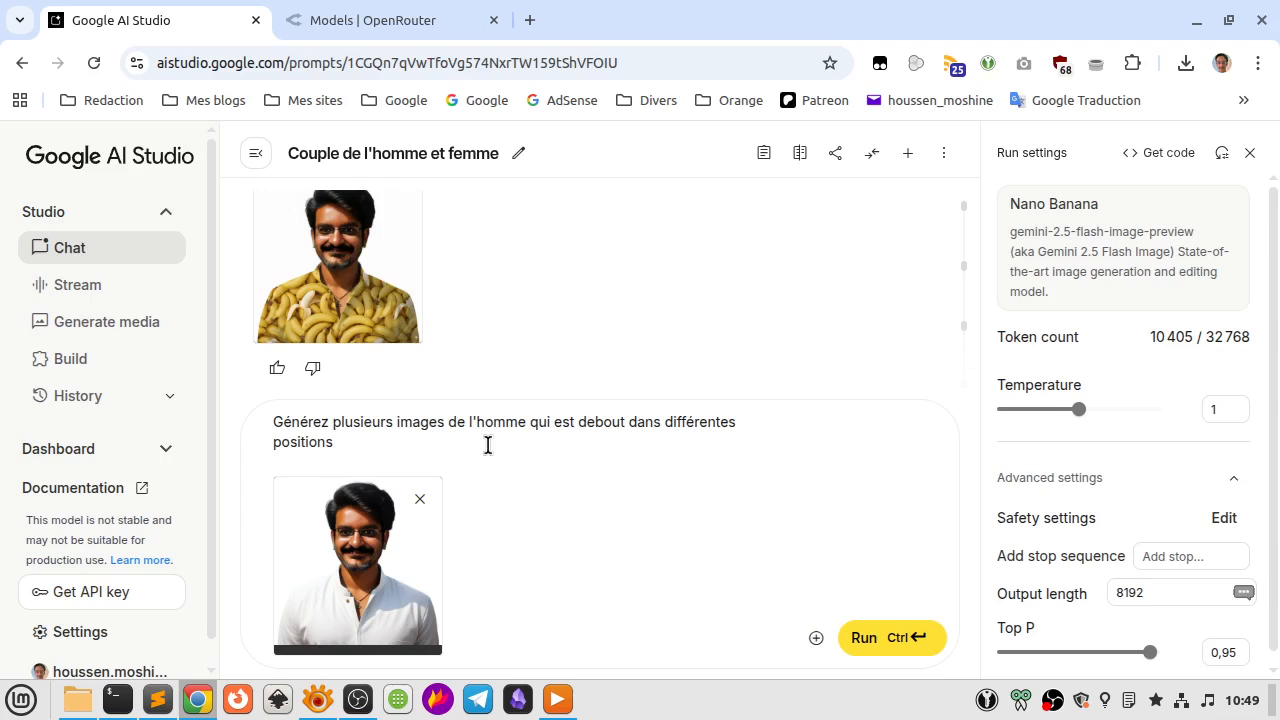
Replace the prompt text after "Générez" with "différentes positions debout de l'homme".
{"action": "key", "text": "shift+Up"}
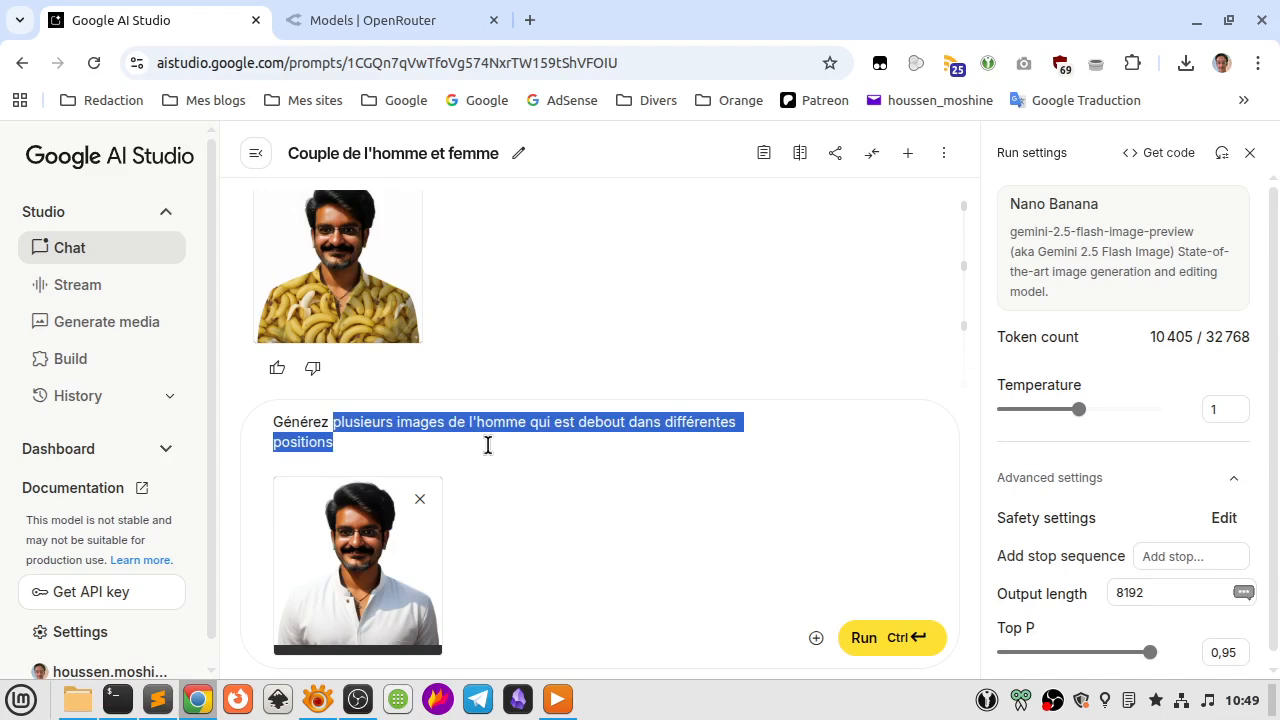
{"action": "type", "text": "différentes pos"}
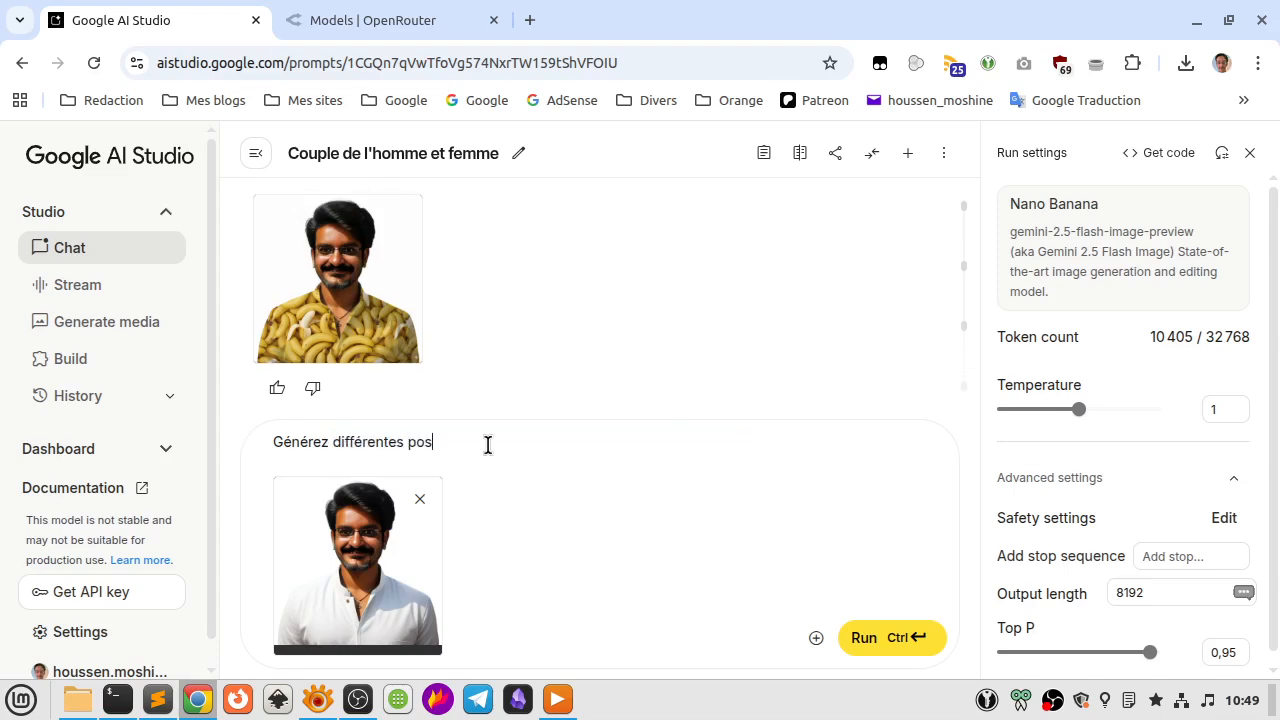
{"action": "type", "text": "itions debout de l'homme"}
Replace the text after "Générez" with "l'image de l'homme debout dans différentes positions" and run the prompt.
{"action": "key", "text": "ctrl+shift+Left"}
{"action": "key", "text": "ctrl+shift+Left"}
{"action": "key", "text": "ctrl+shift+Left"}
{"action": "key", "text": "ctrl+shift+Left"}
{"action": "key", "text": "ctrl+shift+Left"}
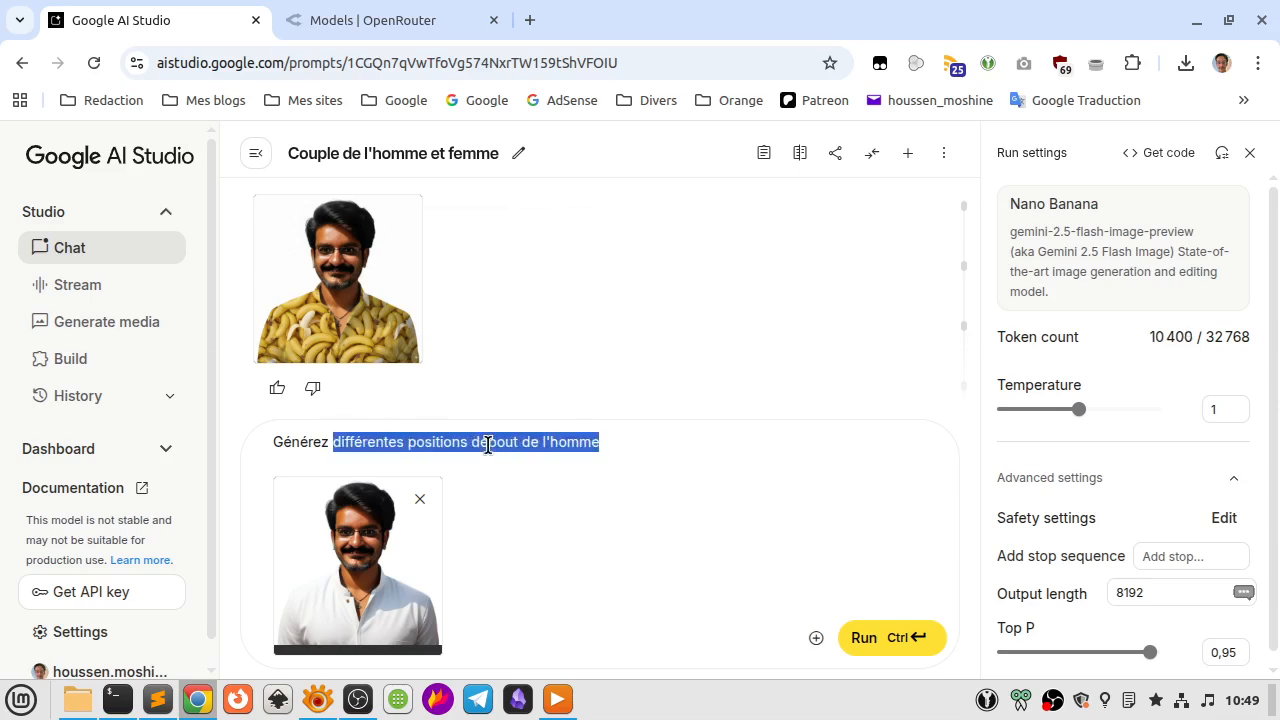
{"action": "type", "text": "l'image"}
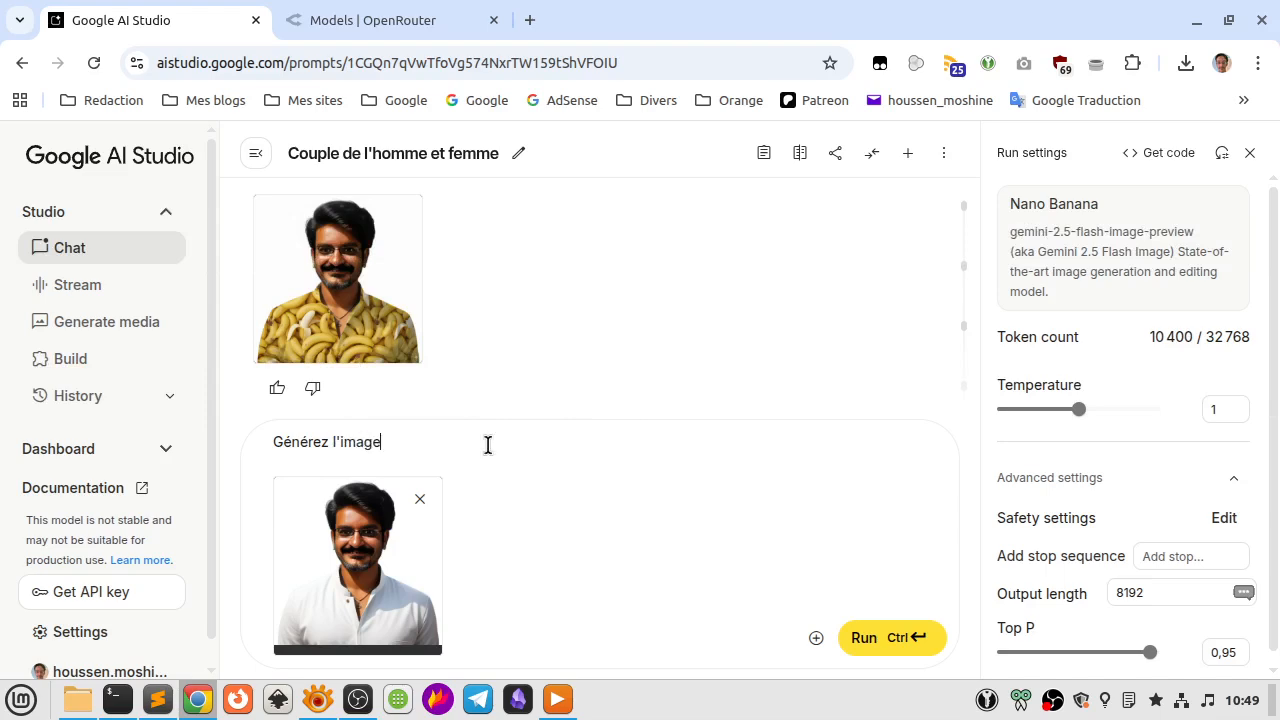
{"action": "type", "text": " de l'homme debout dans différente"}
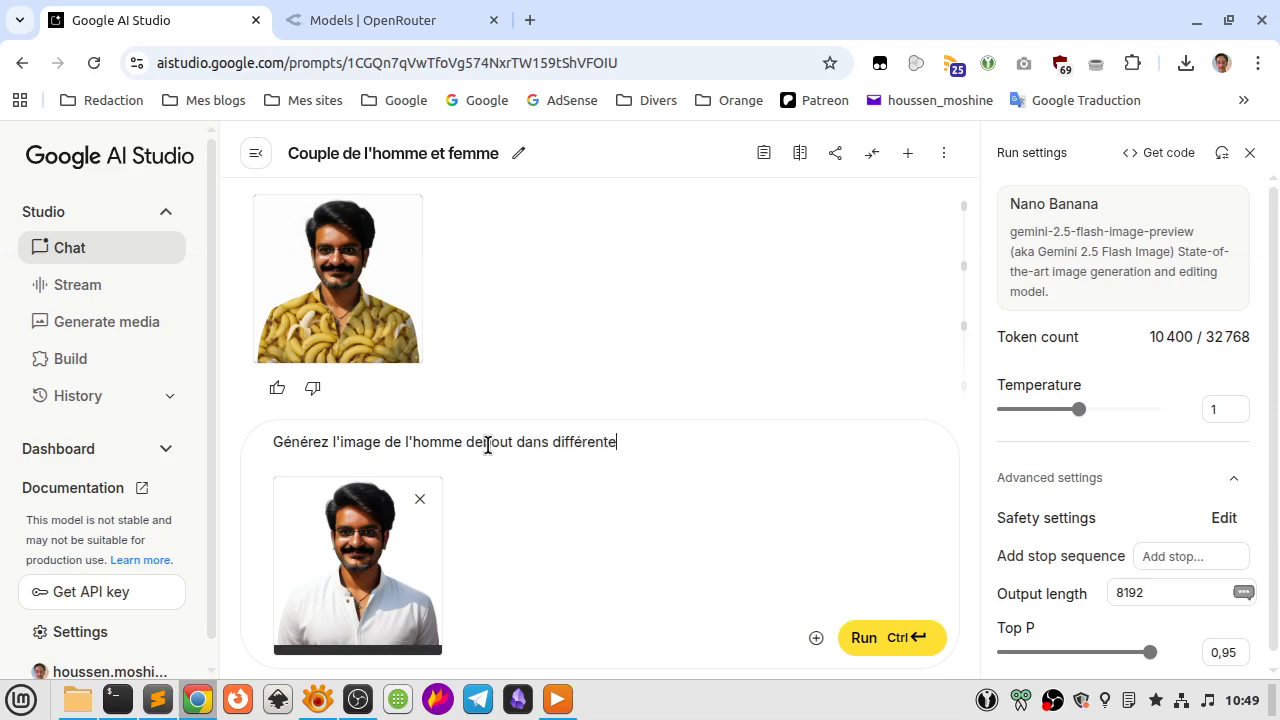
{"action": "type", "text": "s positions"}
{"action": "key", "text": "ctrl+Return"}
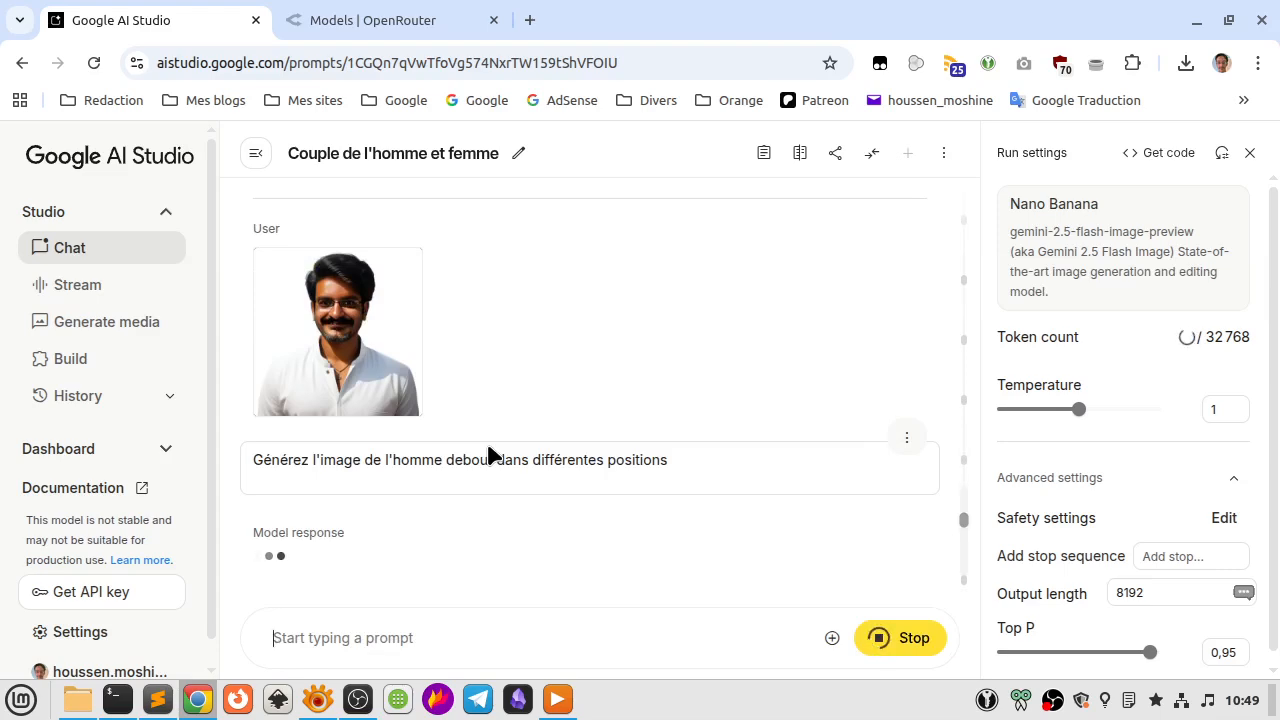
Compare the generated image of the man's standing poses with his source photo, viewing both enlarged.
{"action": "type", "text": "x"}
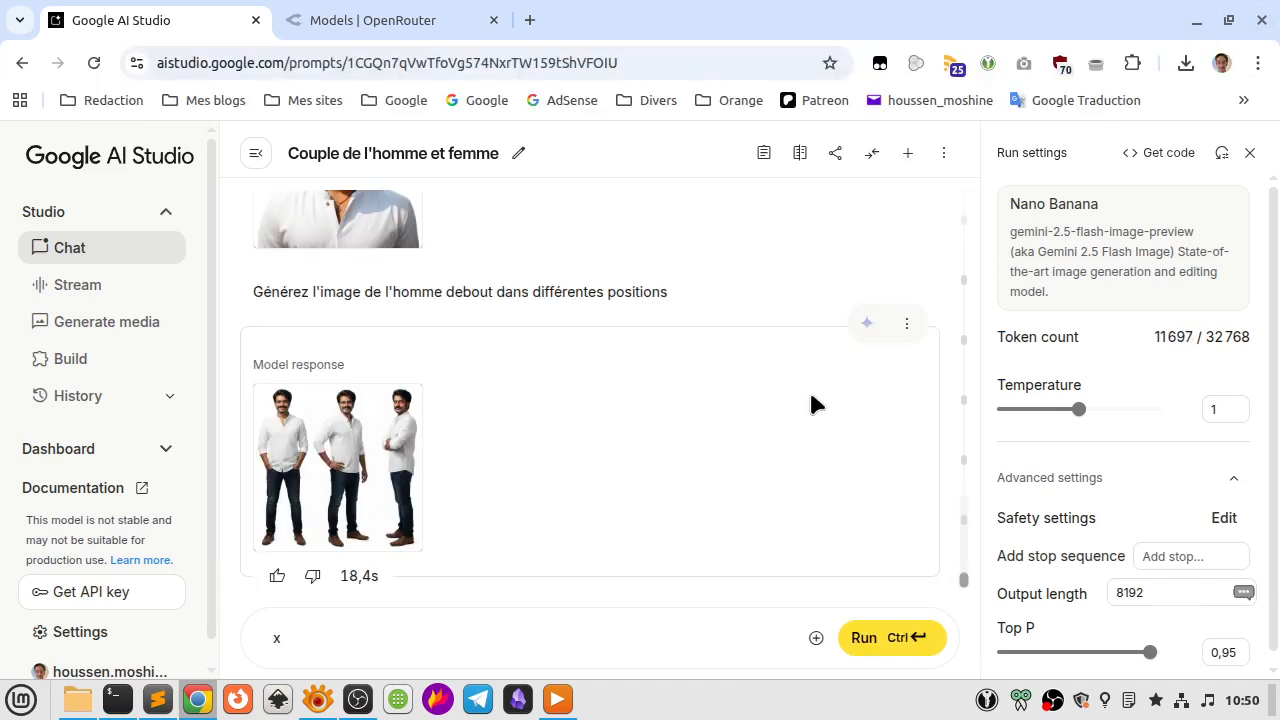
{"action": "left_click", "coordinate": [386, 447]}
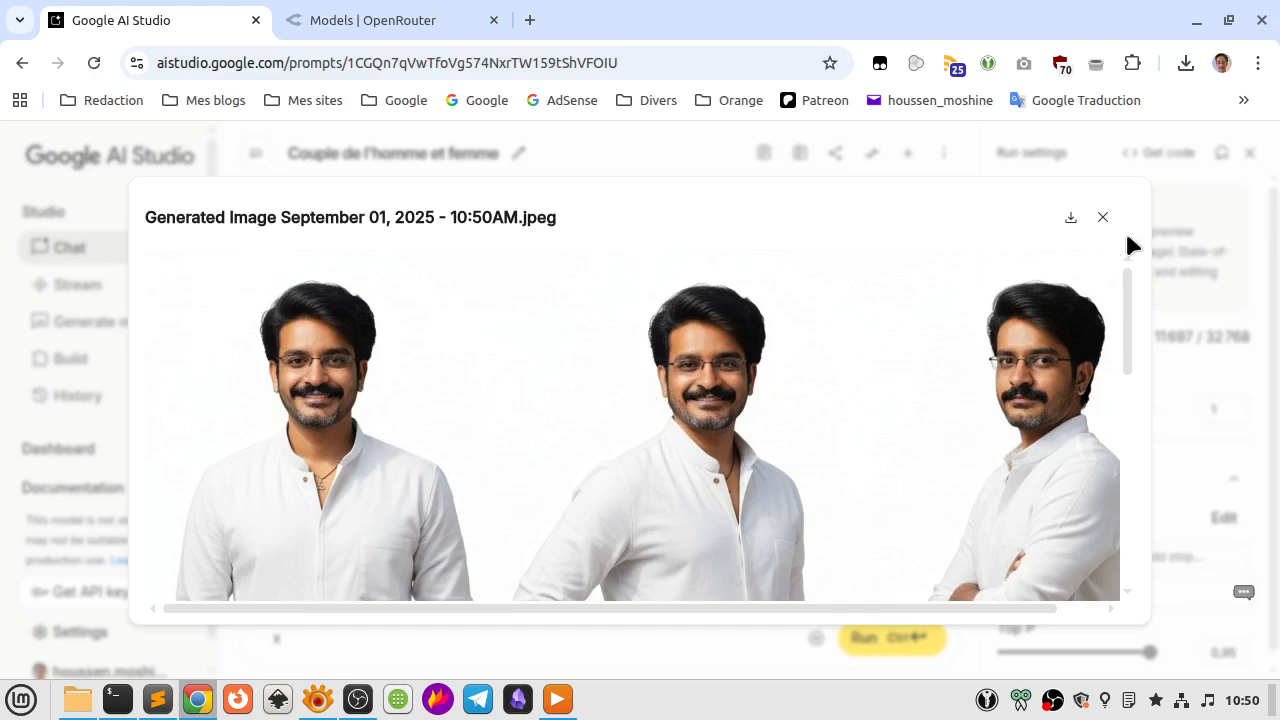
{"action": "left_click", "coordinate": [1103, 217]}
{"action": "scroll", "coordinate": [336, 396], "scroll_direction": "up", "scroll_amount": 2}
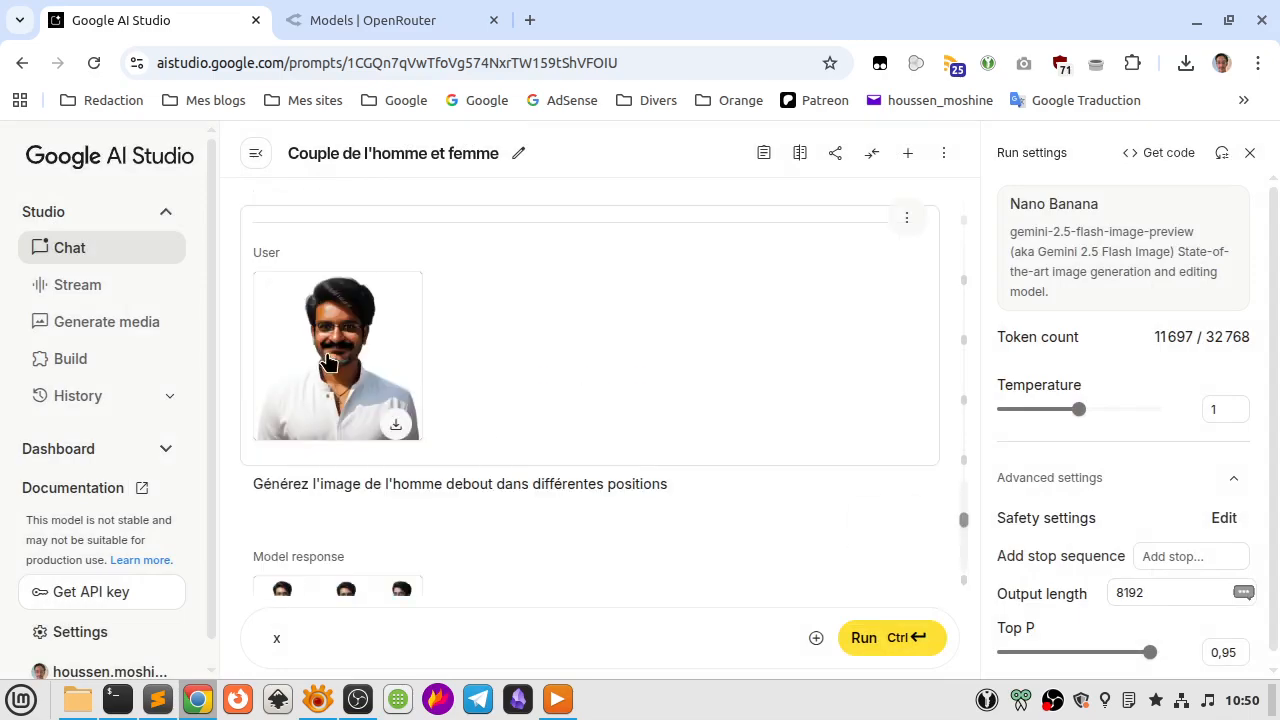
{"action": "left_click", "coordinate": [336, 396]}
{"action": "key", "text": "Escape"}
{"action": "scroll", "coordinate": [503, 447], "scroll_direction": "down", "scroll_amount": 2}
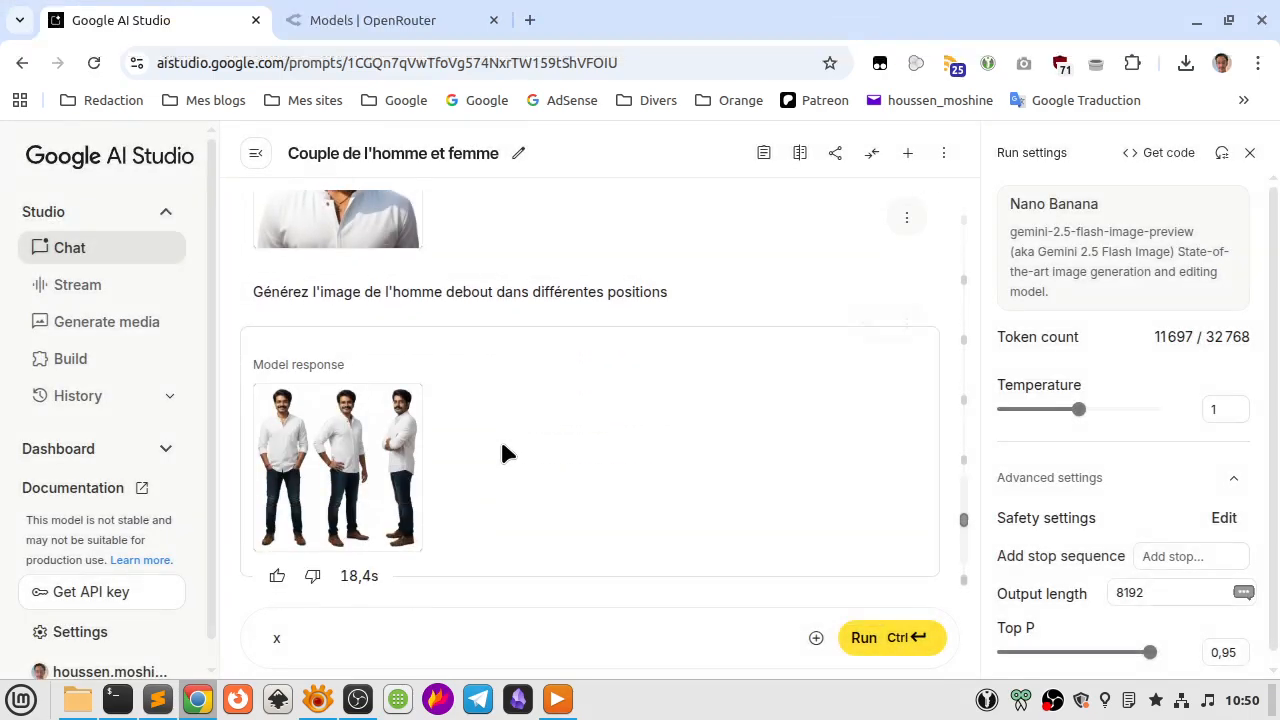
{"action": "left_click", "coordinate": [341, 438]}
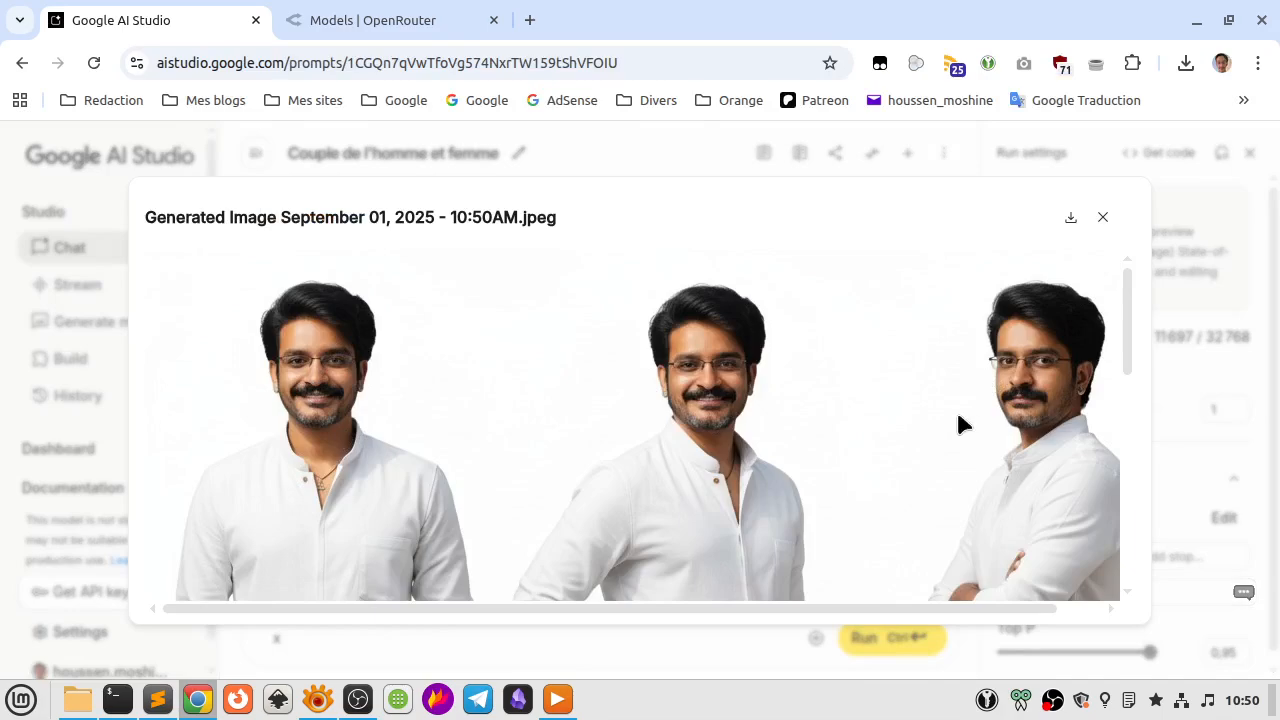
{"action": "scroll", "coordinate": [908, 420], "scroll_direction": "down", "scroll_amount": 6}
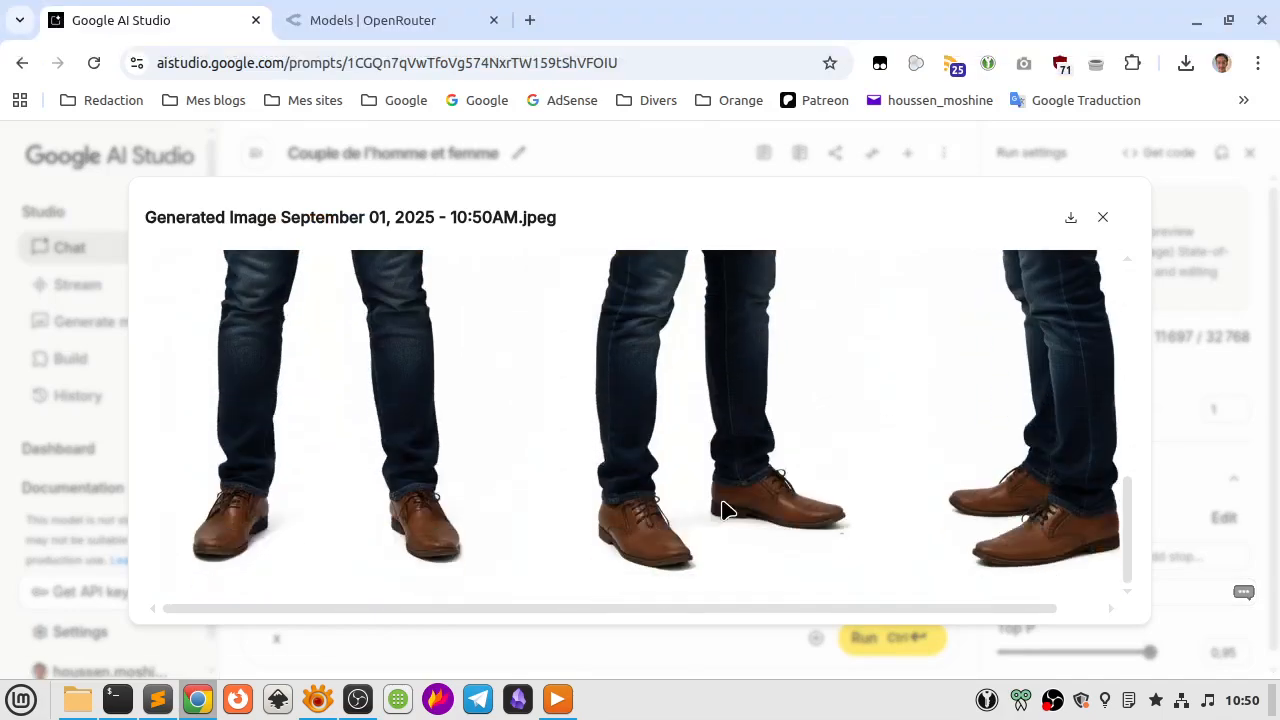
{"action": "key", "text": "Escape"}
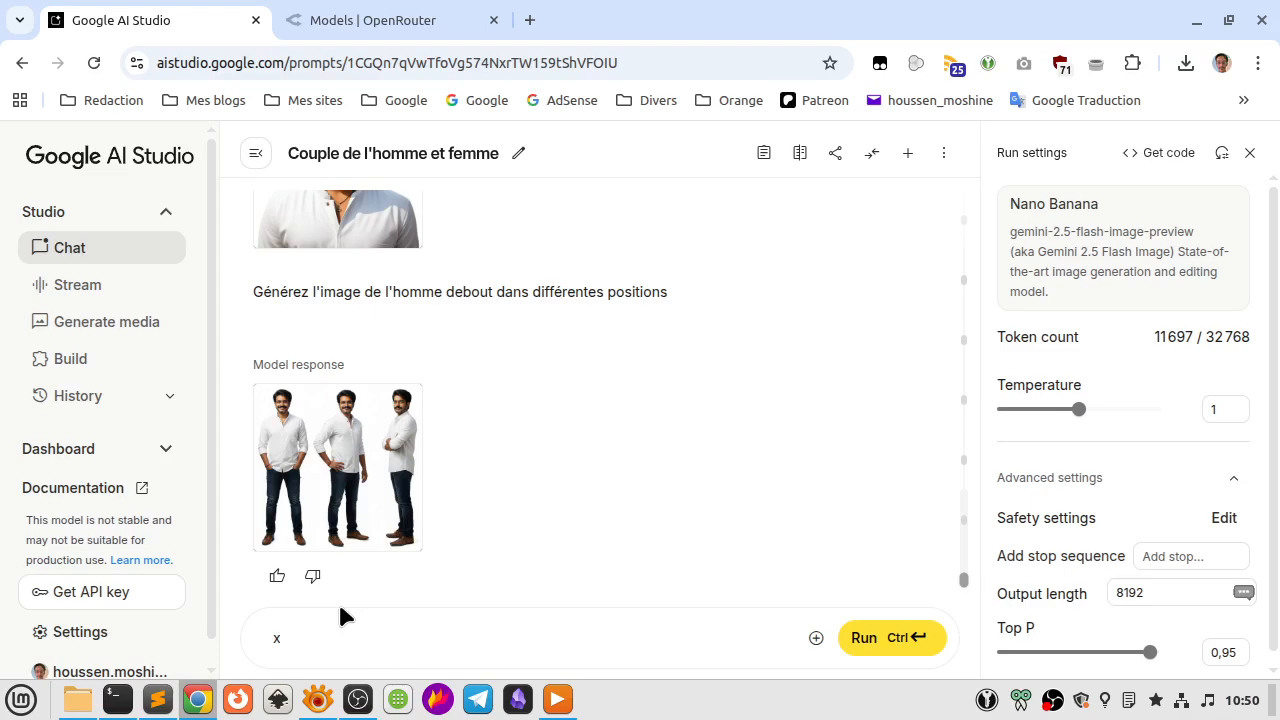
Clear the stray prompt text and run the prompt "faites en sorte que l'arrière-plan soit transparent".
{"action": "key", "text": "BackSpace"}
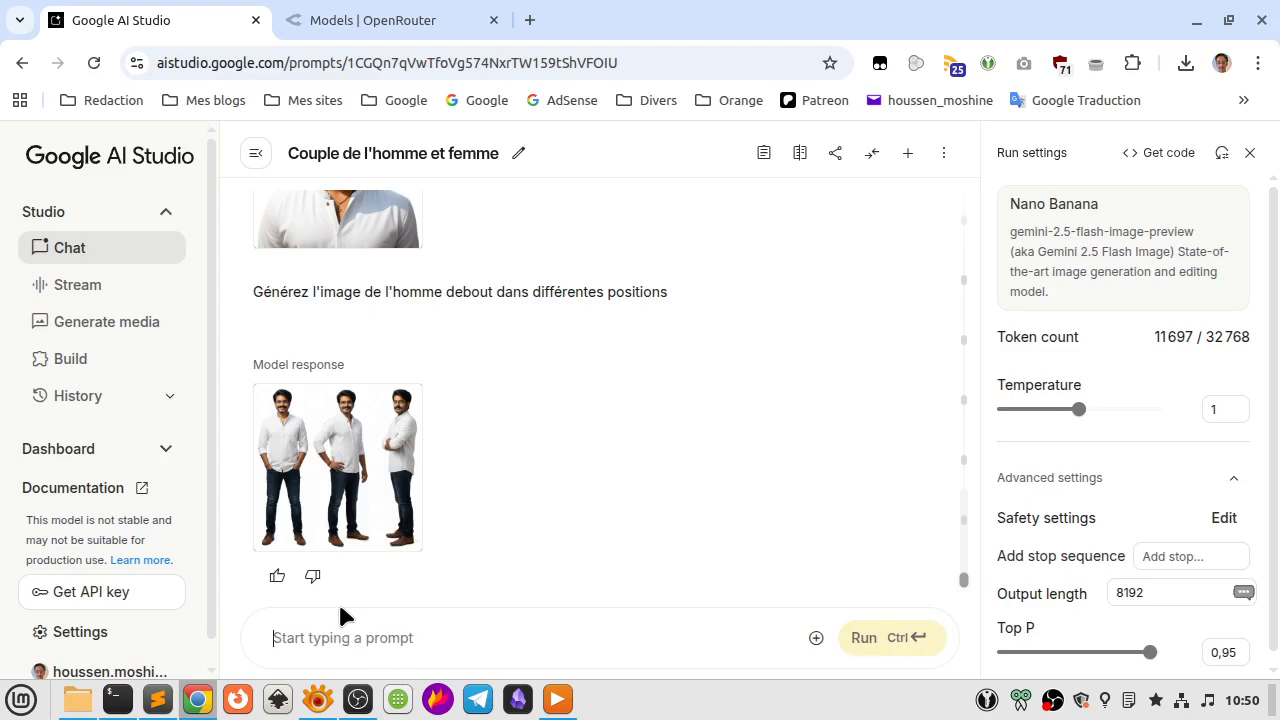
{"action": "type", "text": "x"}
{"action": "key", "text": "BackSpace"}
{"action": "type", "text": "faites en sor"}
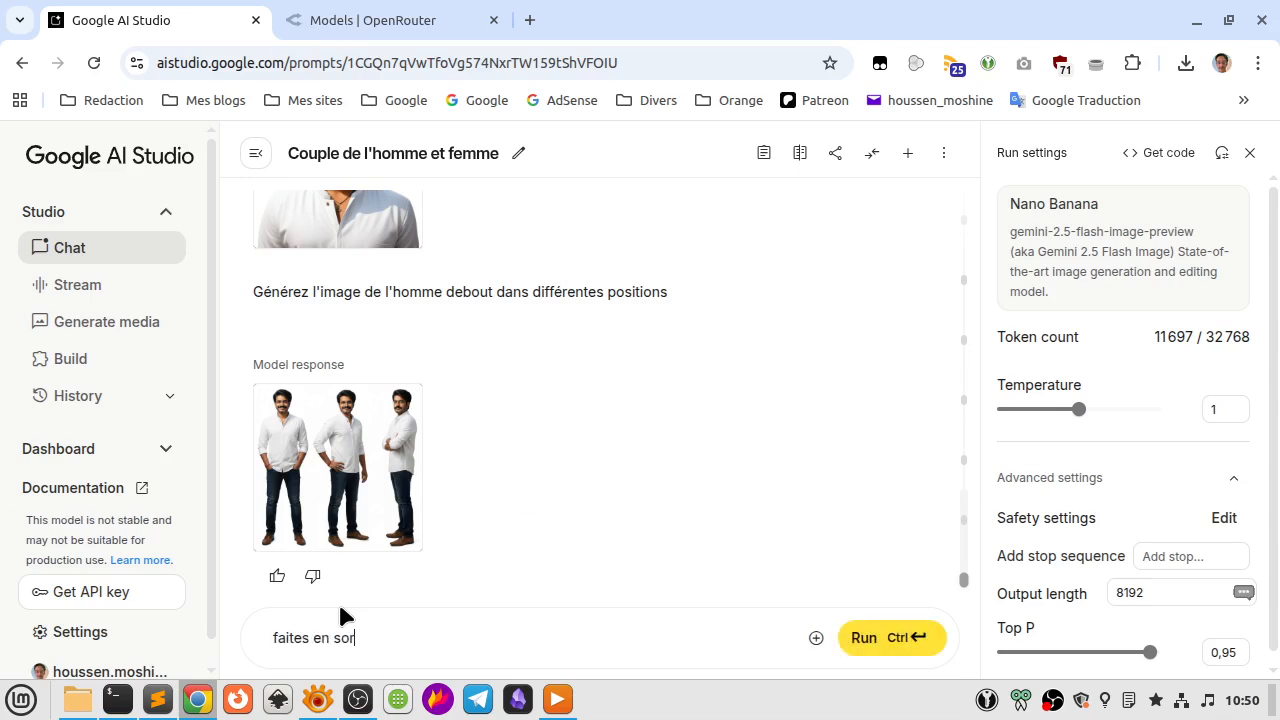
{"action": "type", "text": "te que l'arrière-plan"}
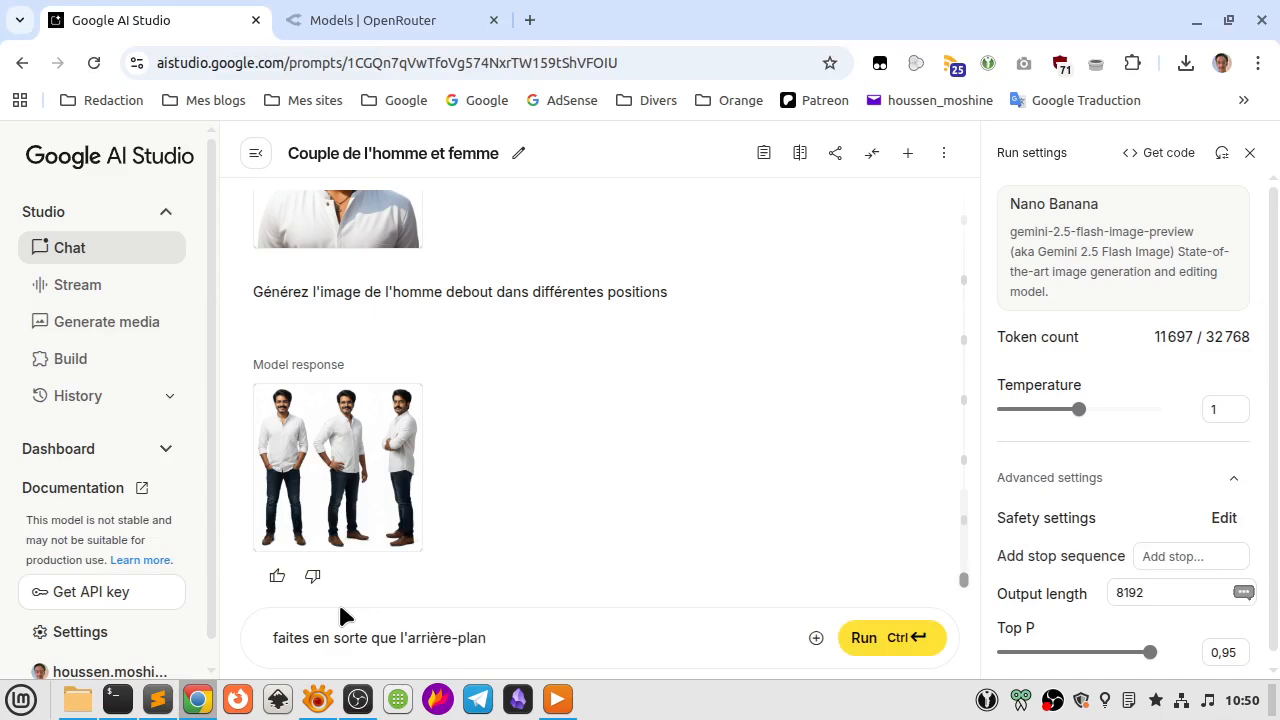
{"action": "type", "text": " soit transparent"}
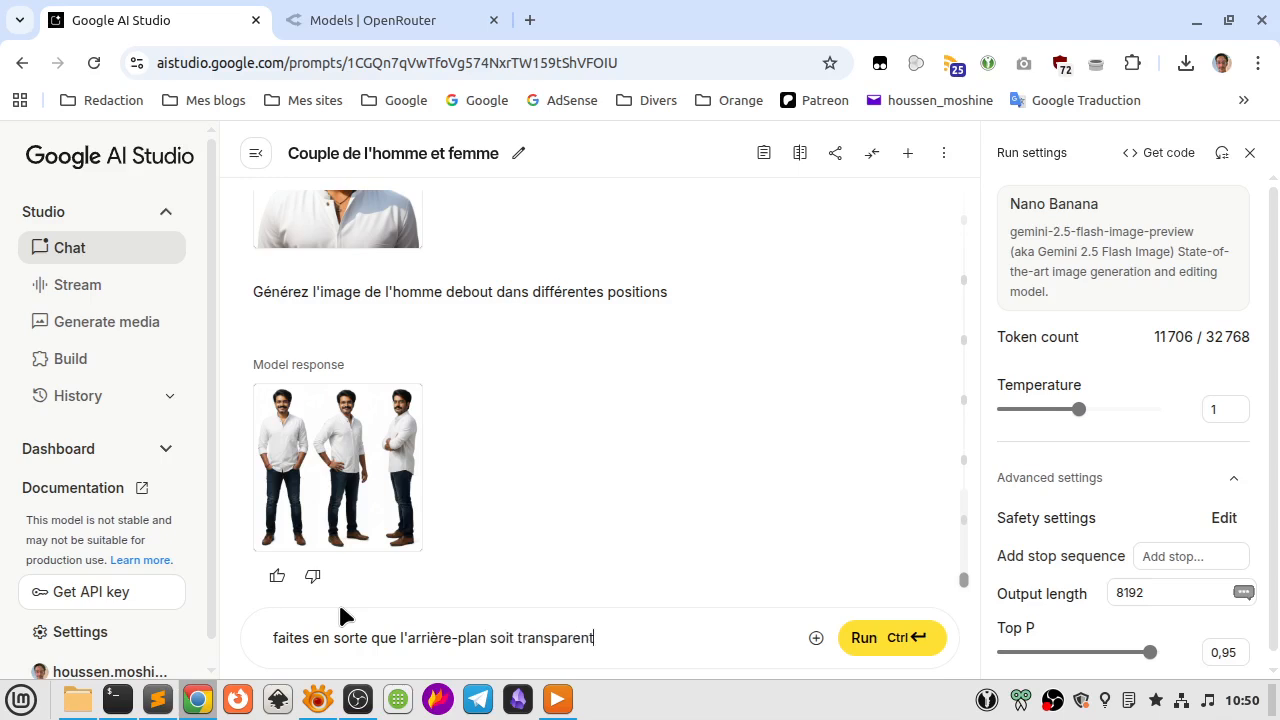
{"action": "key", "text": "ctrl+Return"}
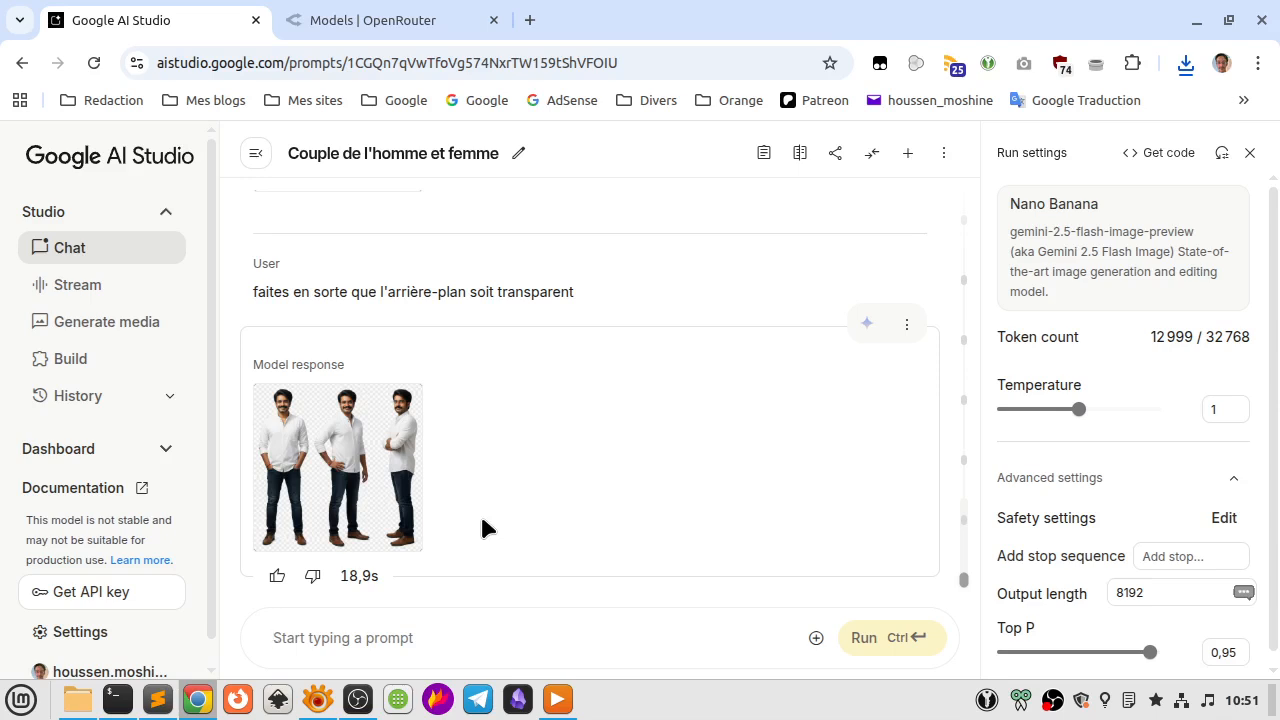
Run the prompt "Générez un ensemble d'icones pour une chaine Youtube sur la géopolitique".
{"action": "type", "text": "Générez un"}
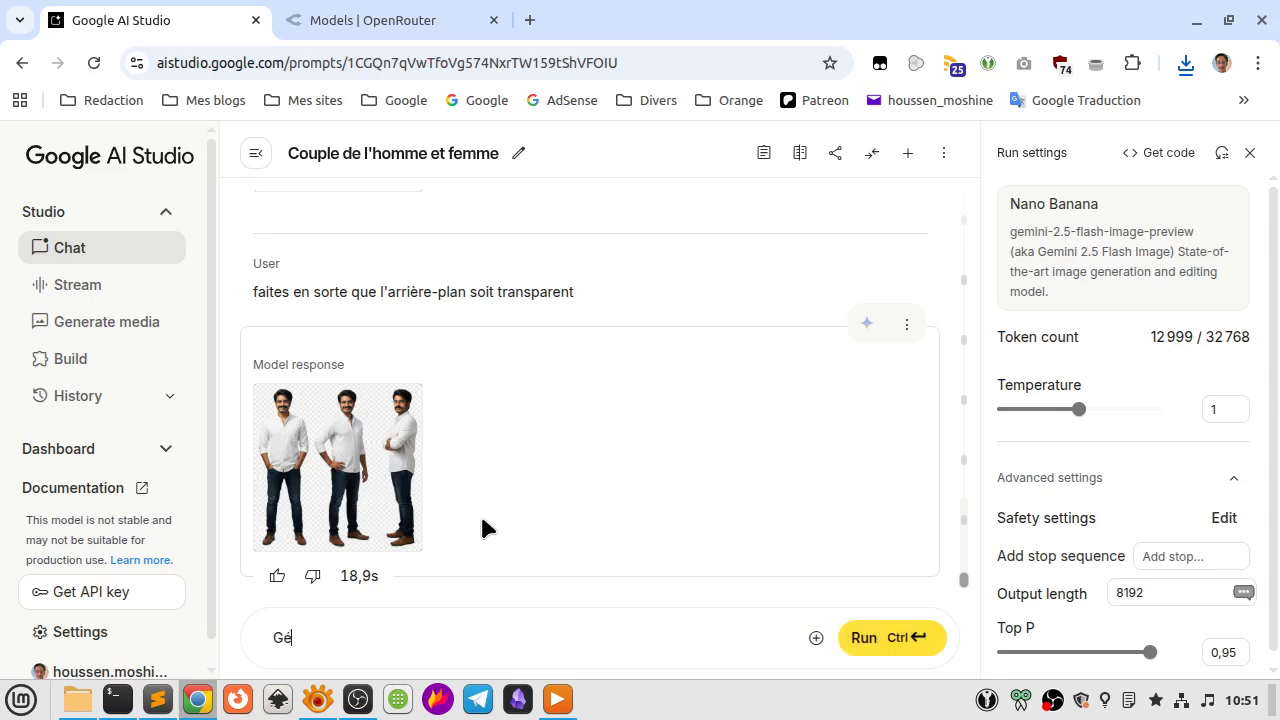
{"action": "type", "text": " ensemble"}
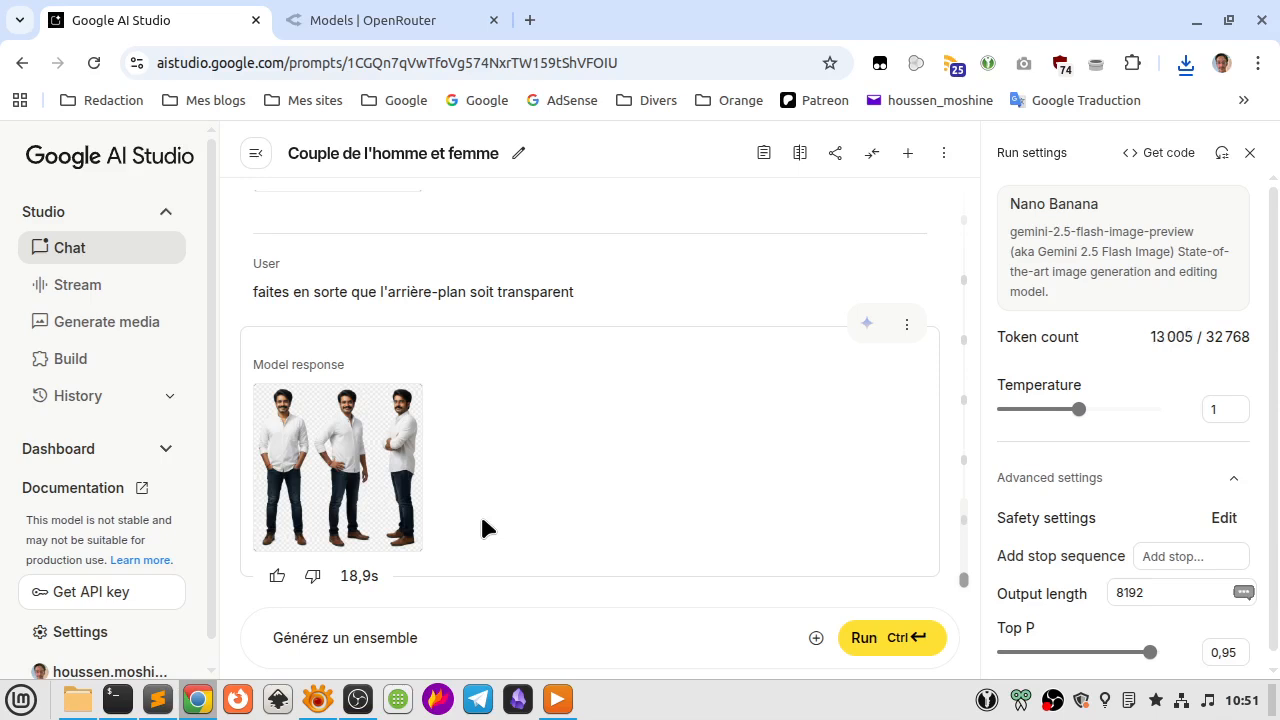
{"action": "type", "text": "d'icones pour "}
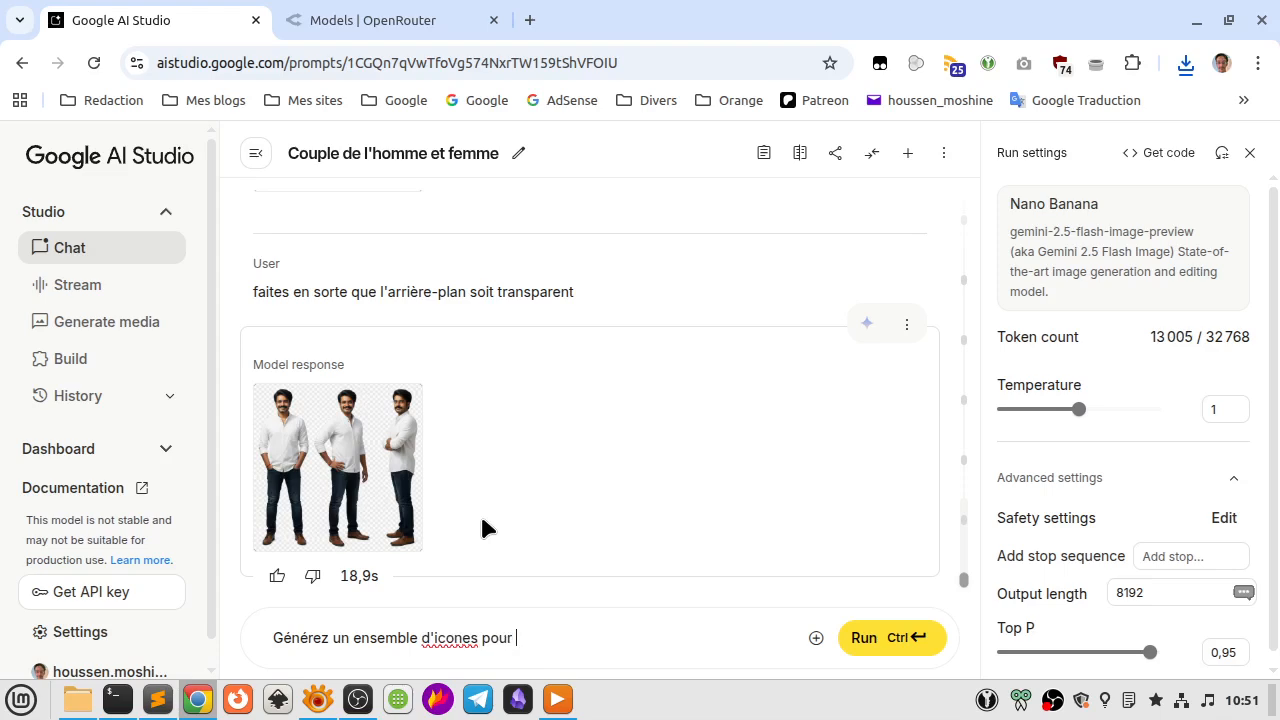
{"action": "type", "text": "une chaine Youtube"}
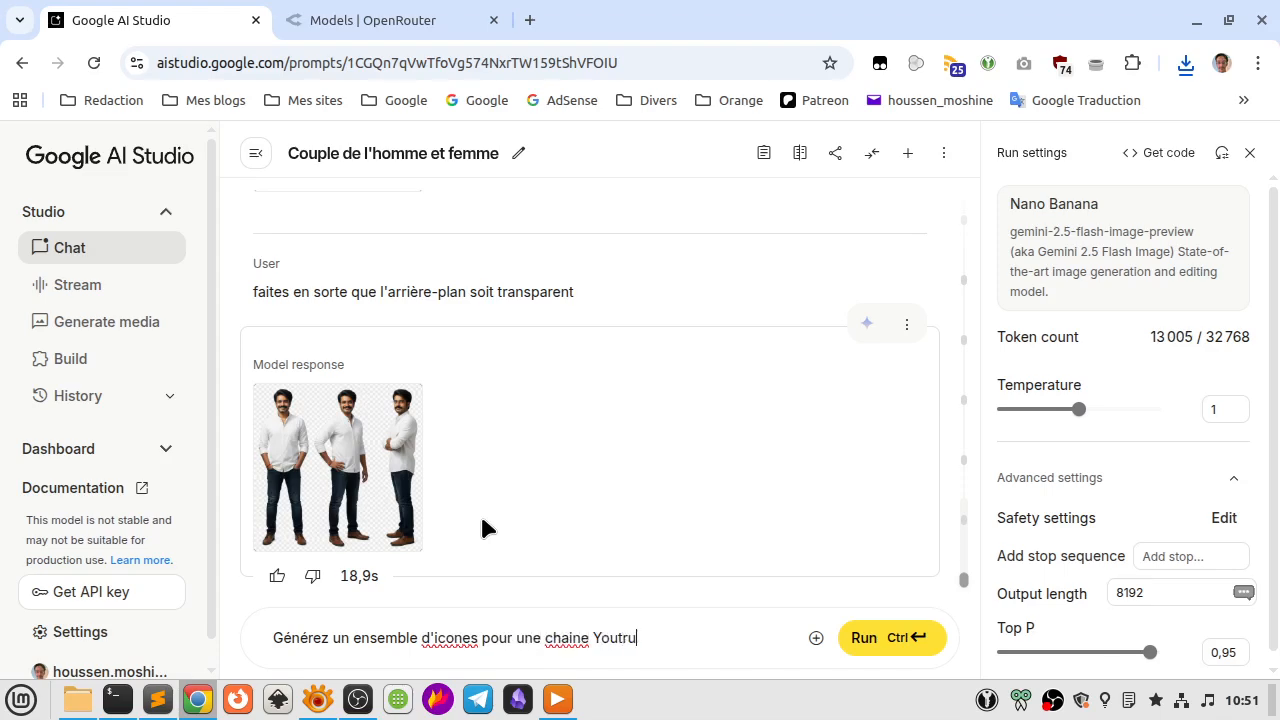
{"action": "key", "text": "BackSpace"}
{"action": "key", "text": "BackSpace"}
{"action": "key", "text": "BackSpace"}
{"action": "type", "text": "ube sur la gépolitique"}
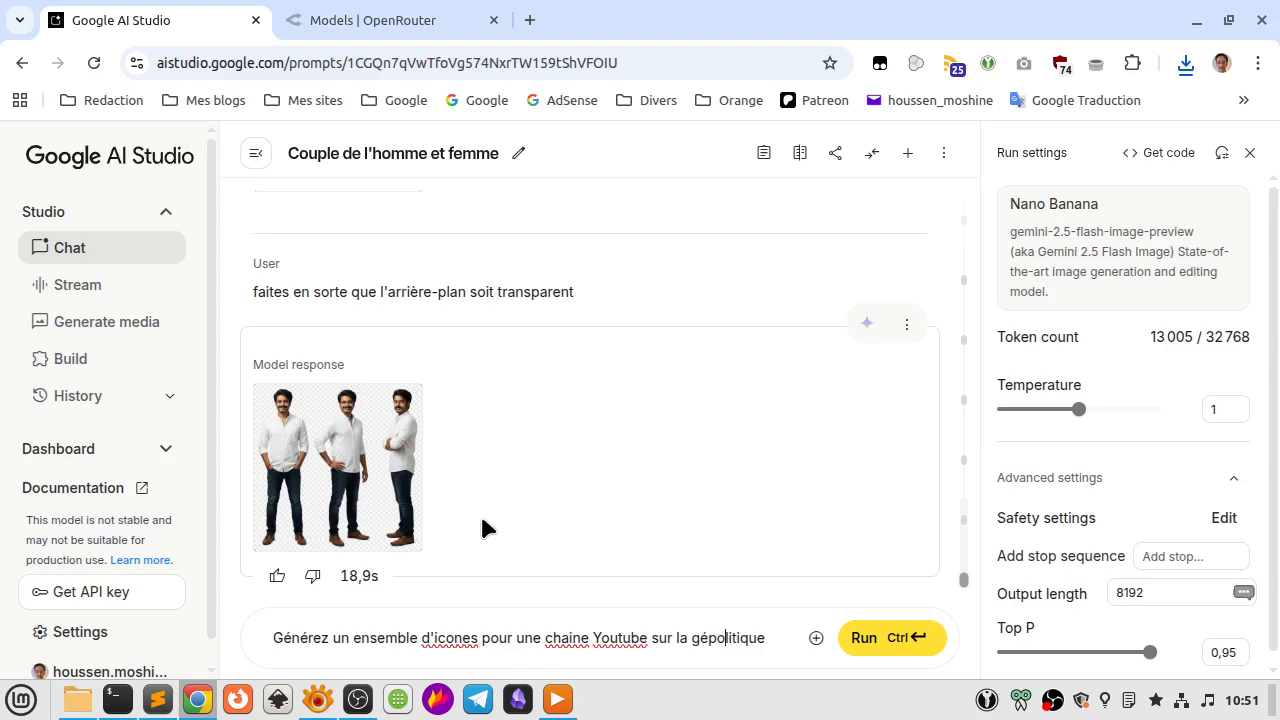
{"action": "type", "text": "o"}
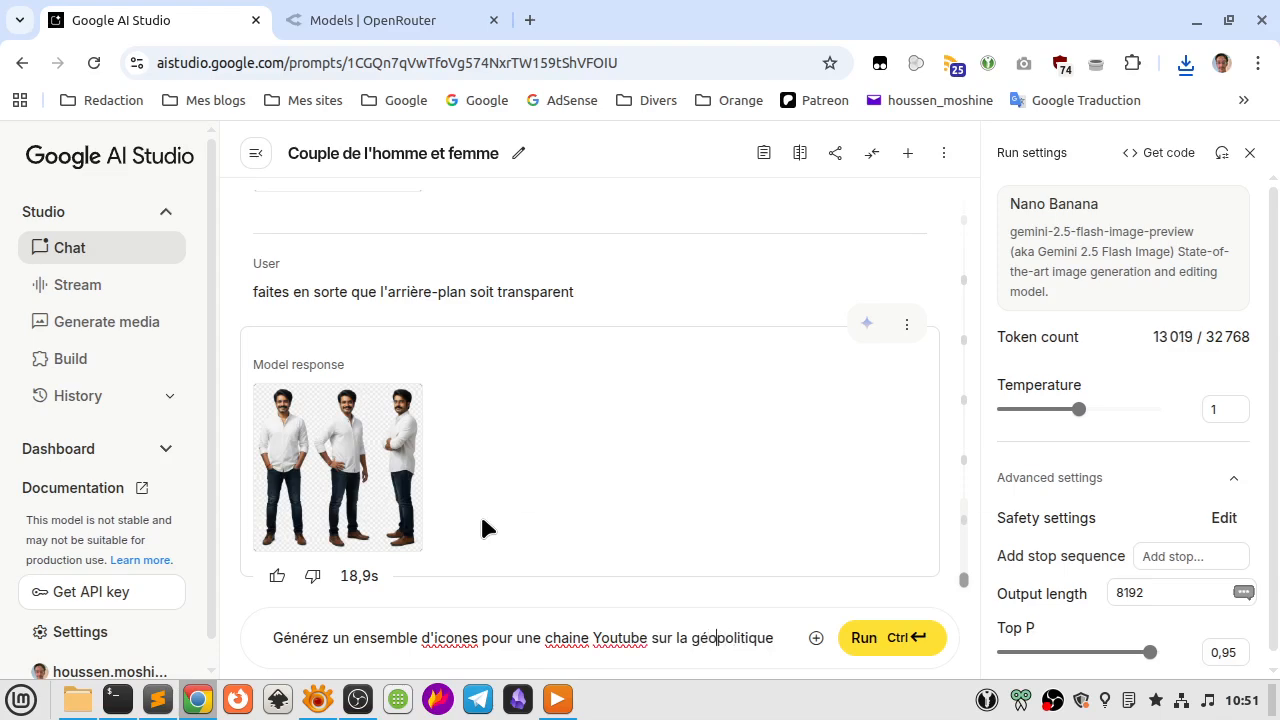
{"action": "key", "text": "ctrl+Return"}
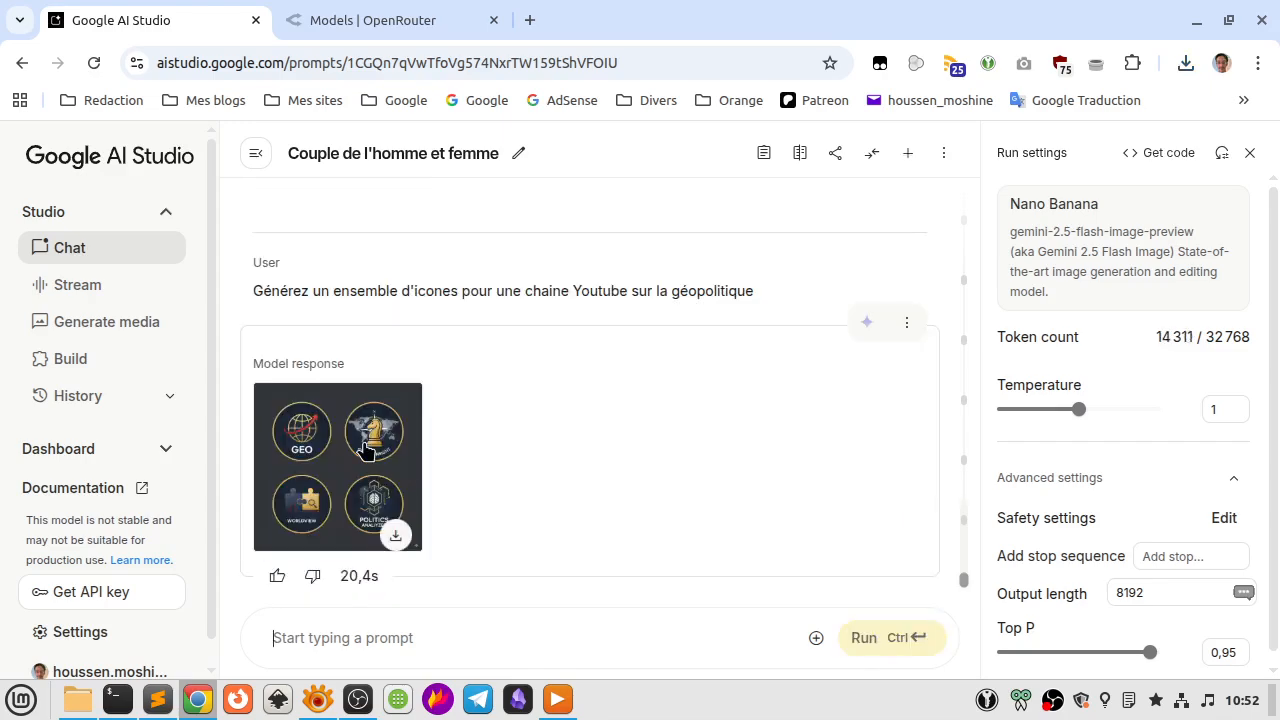
Inspect the generated geopolitics channel icons at full size, including their lettering.
{"action": "left_click", "coordinate": [365, 450]}
{"action": "scroll", "coordinate": [368, 450], "scroll_direction": "down", "scroll_amount": 3}
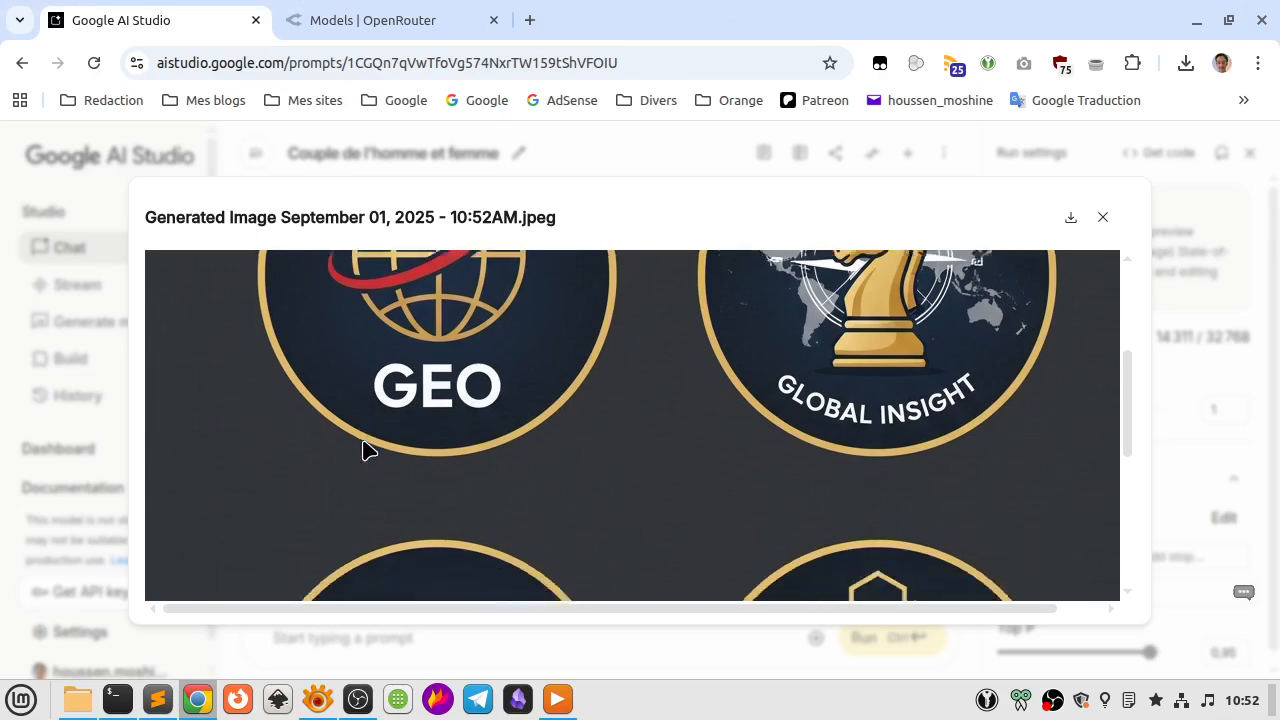
{"action": "scroll", "coordinate": [366, 449], "scroll_direction": "down", "scroll_amount": 3}
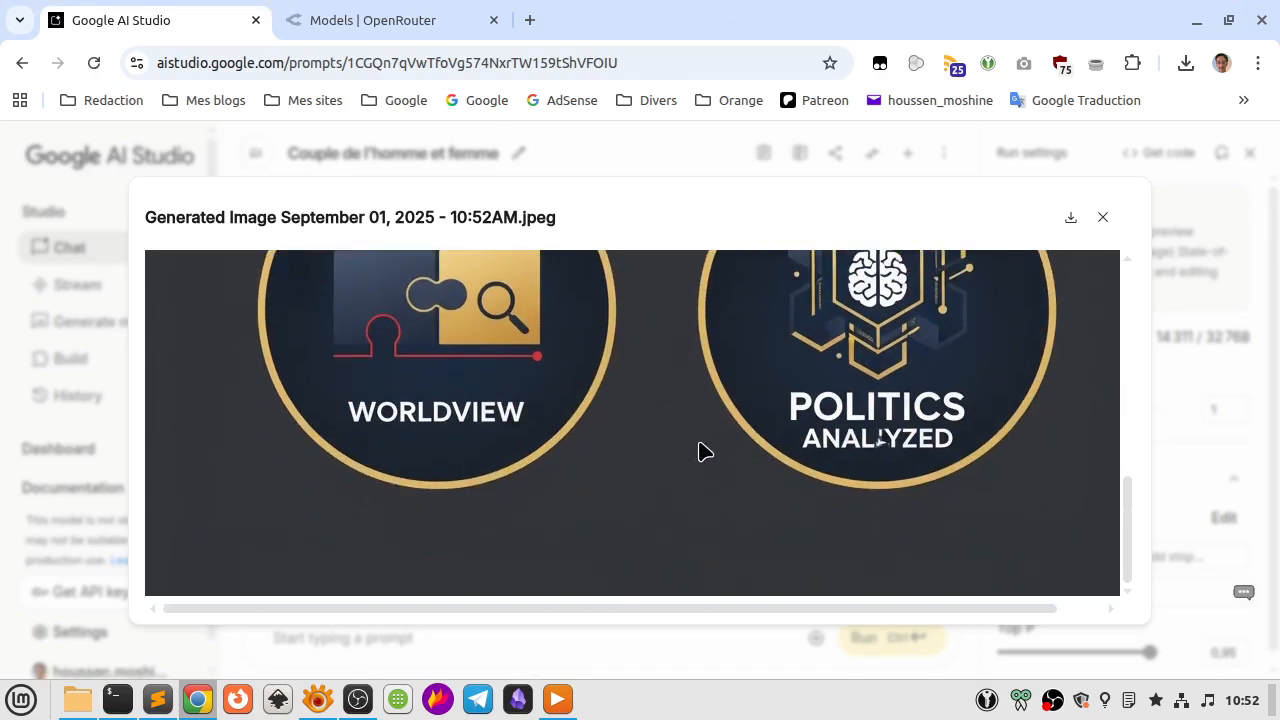
{"action": "scroll", "coordinate": [889, 472], "scroll_direction": "up", "scroll_amount": 3}
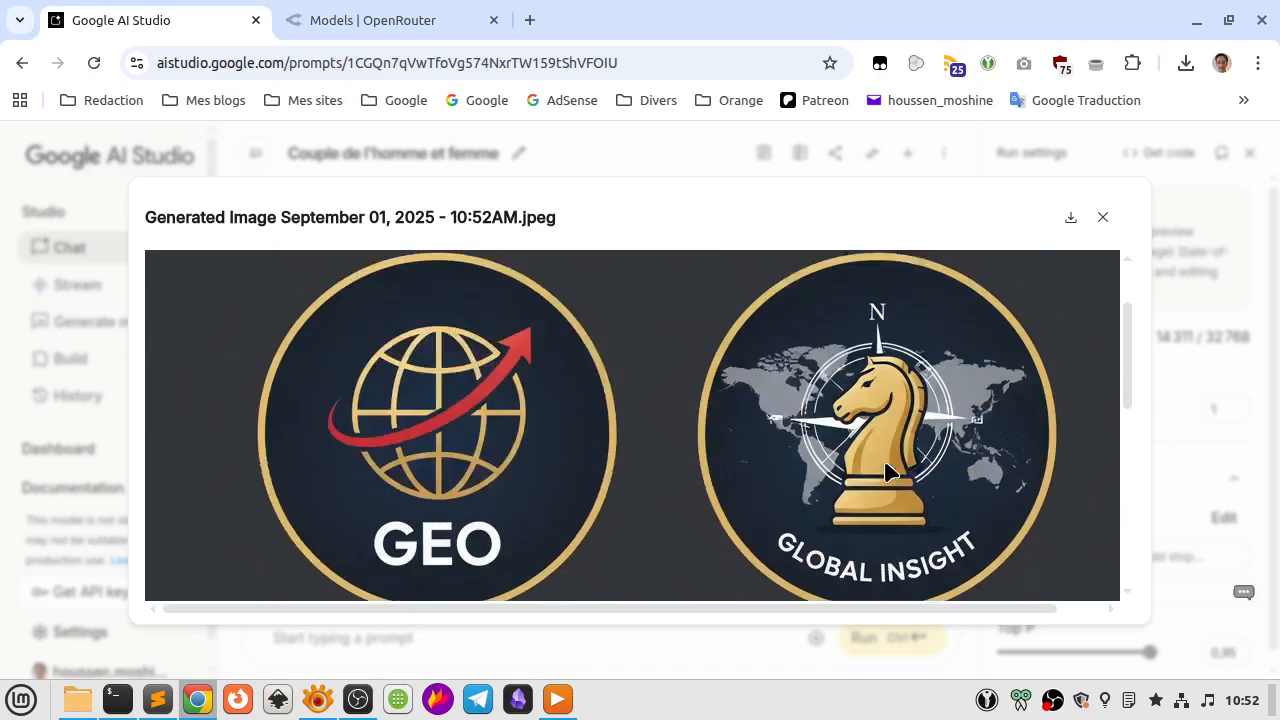
{"action": "scroll", "coordinate": [538, 432], "scroll_direction": "down", "scroll_amount": 2}
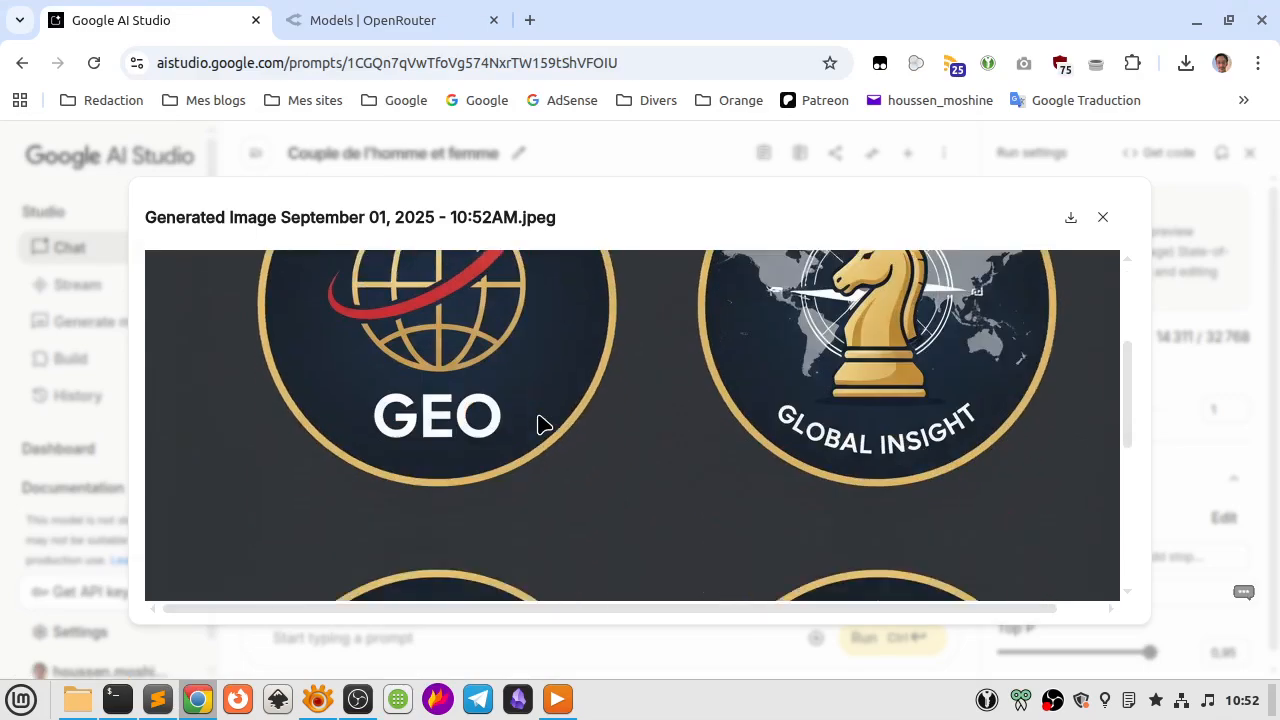
{"action": "key", "text": "Escape"}
{"action": "left_click", "coordinate": [400, 640]}
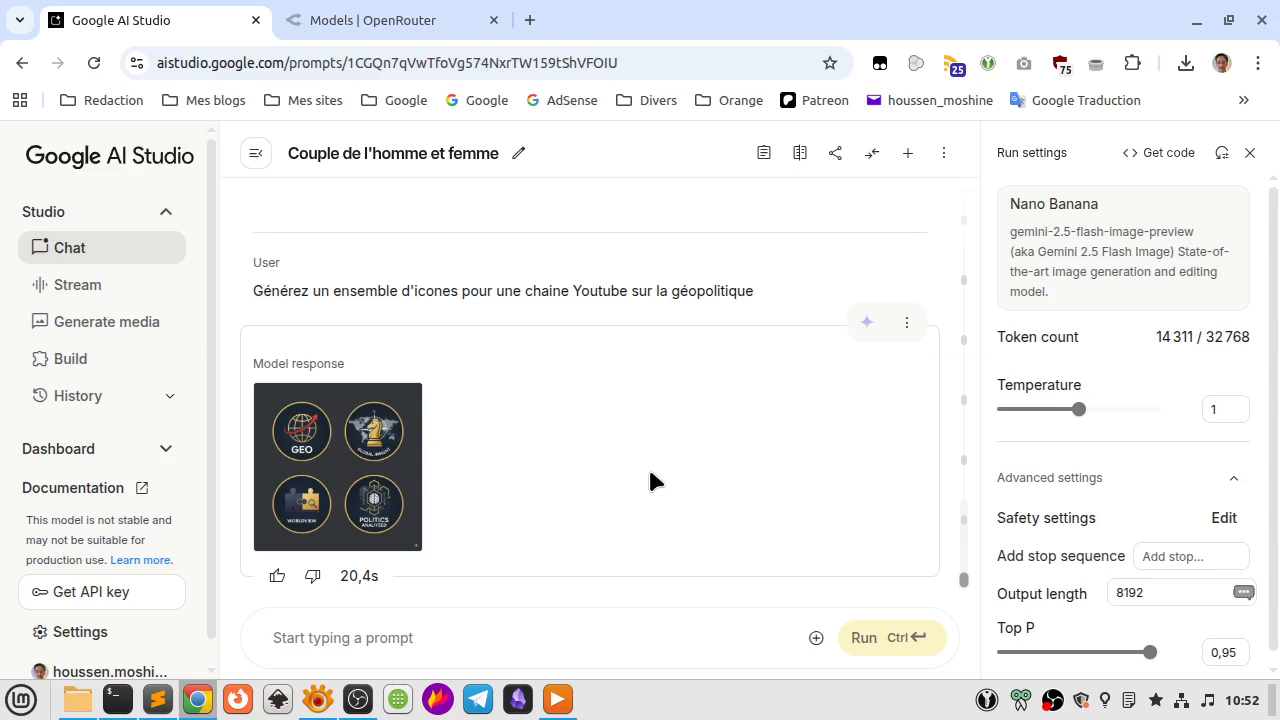
{"action": "type", "text": "H\"n\""}
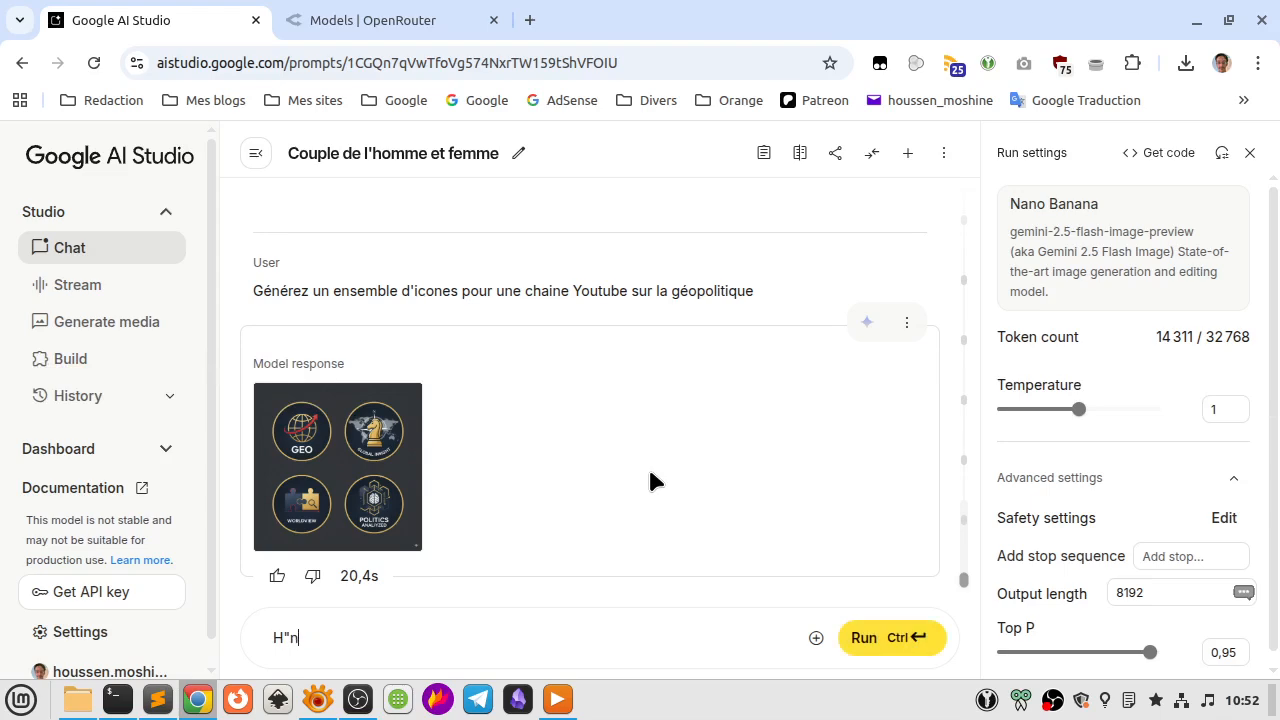
{"action": "key", "text": "BackSpace"}
{"action": "key", "text": "BackSpace"}
{"action": "key", "text": "BackSpace"}
{"action": "type", "text": "H"}
{"action": "key", "text": "BackSpace"}
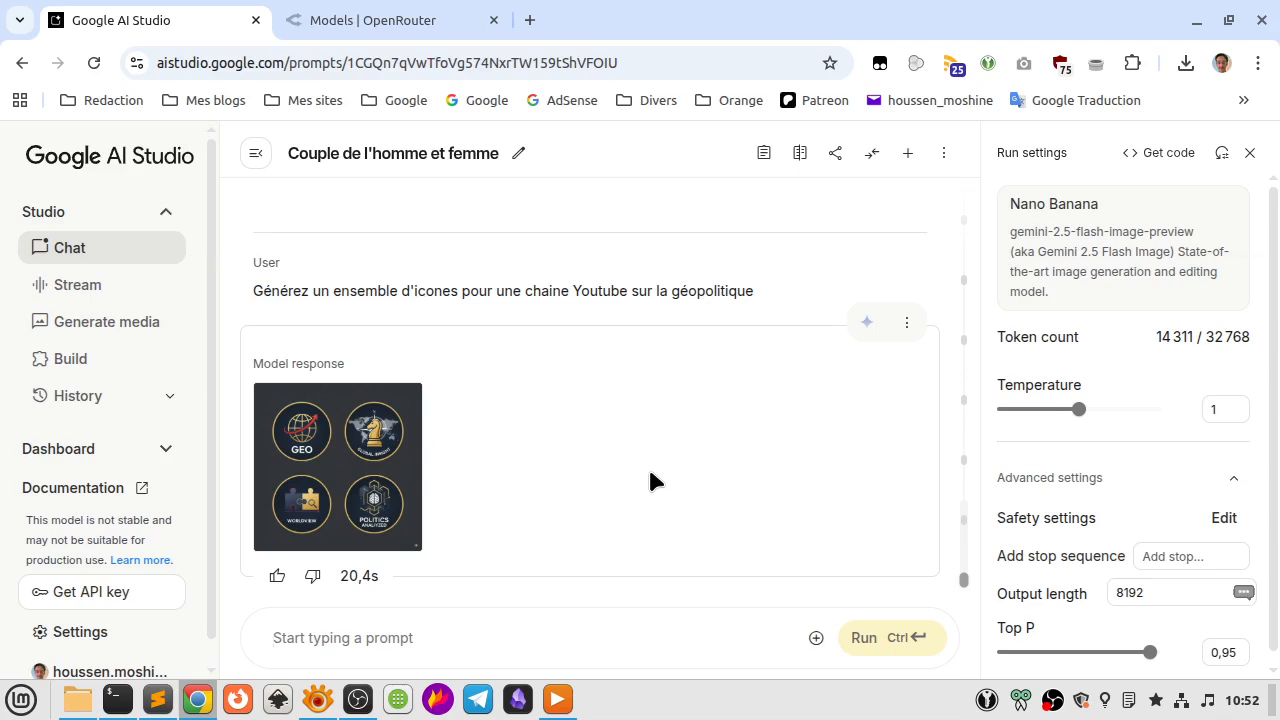
Run the prompt "Générez des sprites pour un ourson".
{"action": "type", "text": "Générez "}
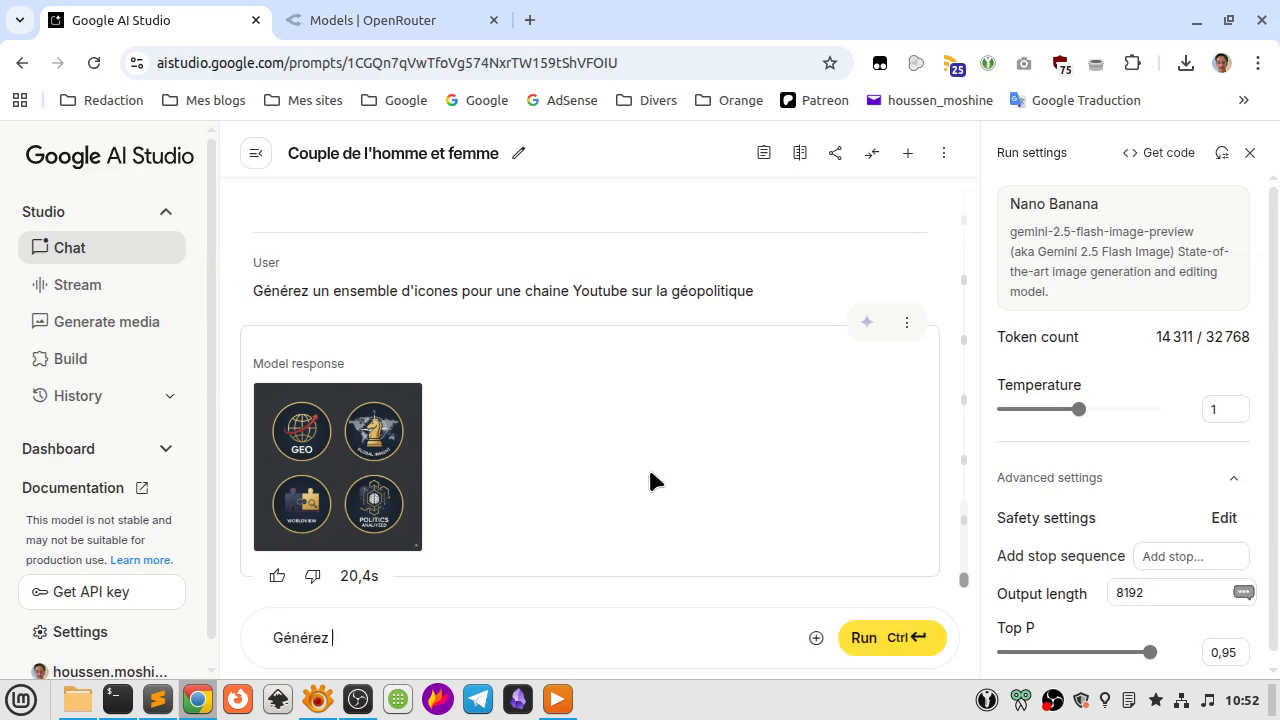
{"action": "type", "text": "différents"}
{"action": "key", "text": "ctrl+shift+Left"}
{"action": "type", "text": "des sprites pour"}
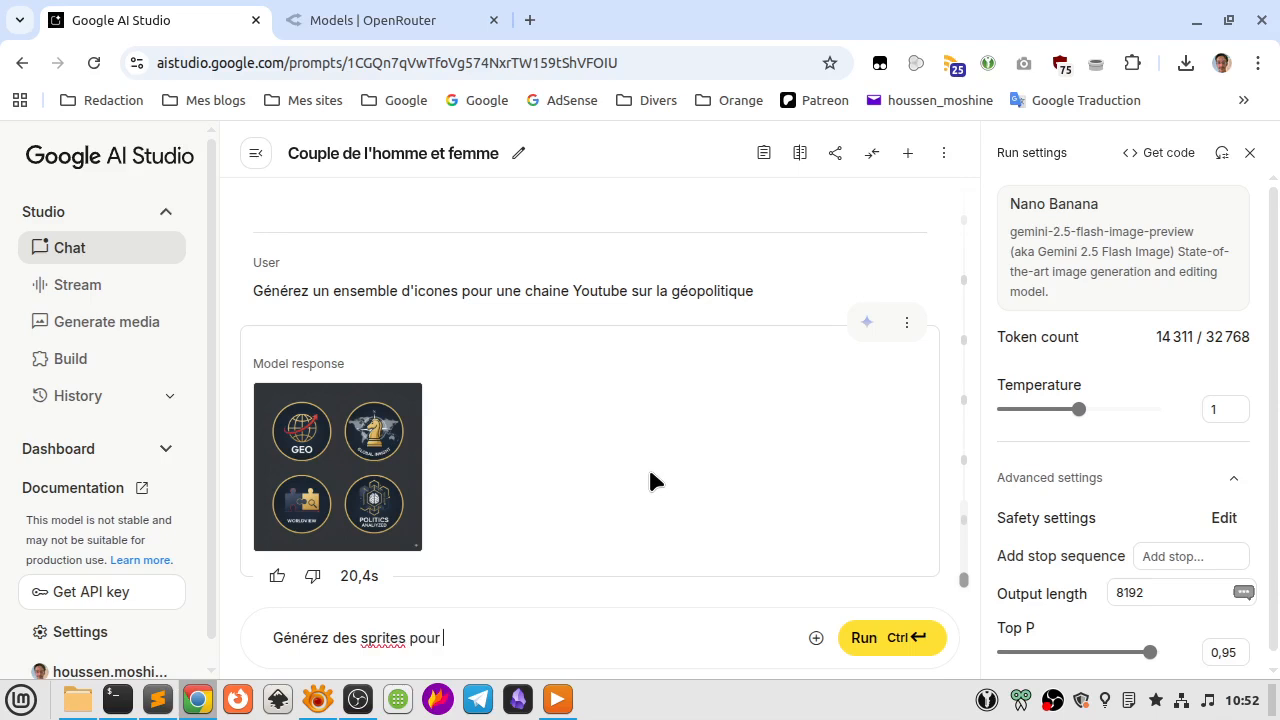
{"action": "type", "text": " un ourson"}
{"action": "key", "text": "ctrl+Return"}
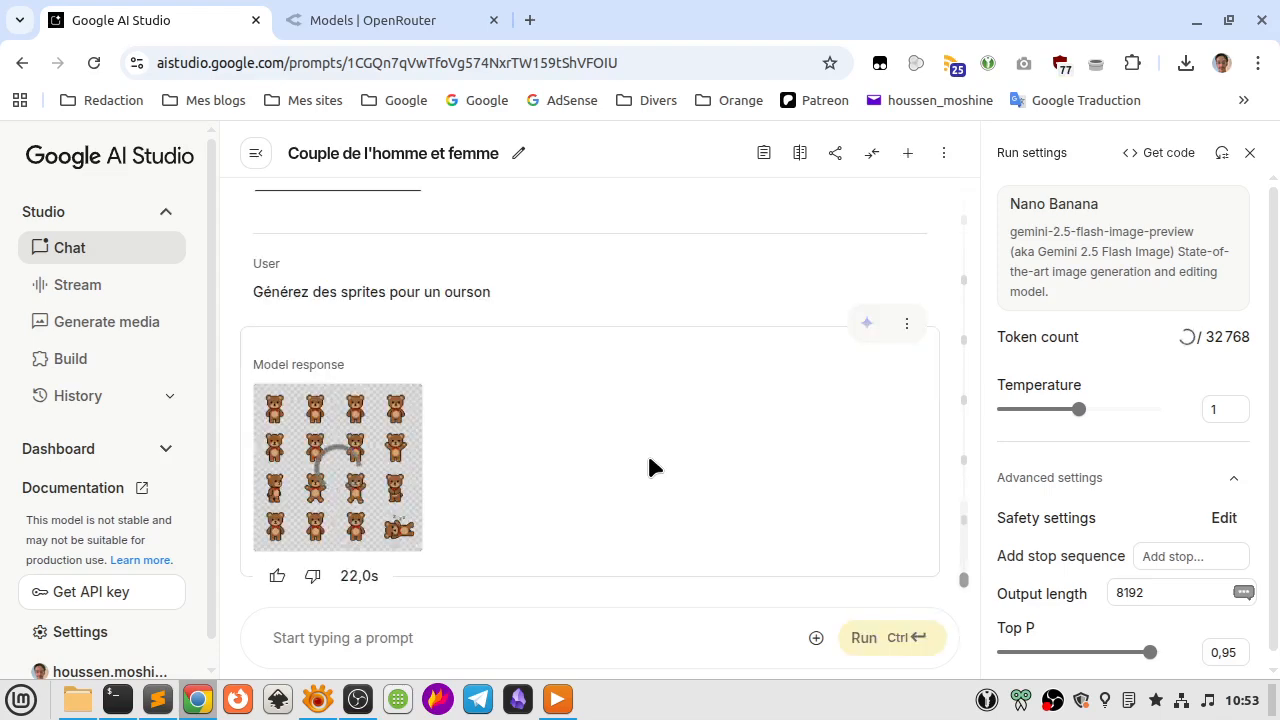
Inspect the generated teddy bear sprite sheet at full size, covering every row of poses.
{"action": "left_click", "coordinate": [358, 444]}
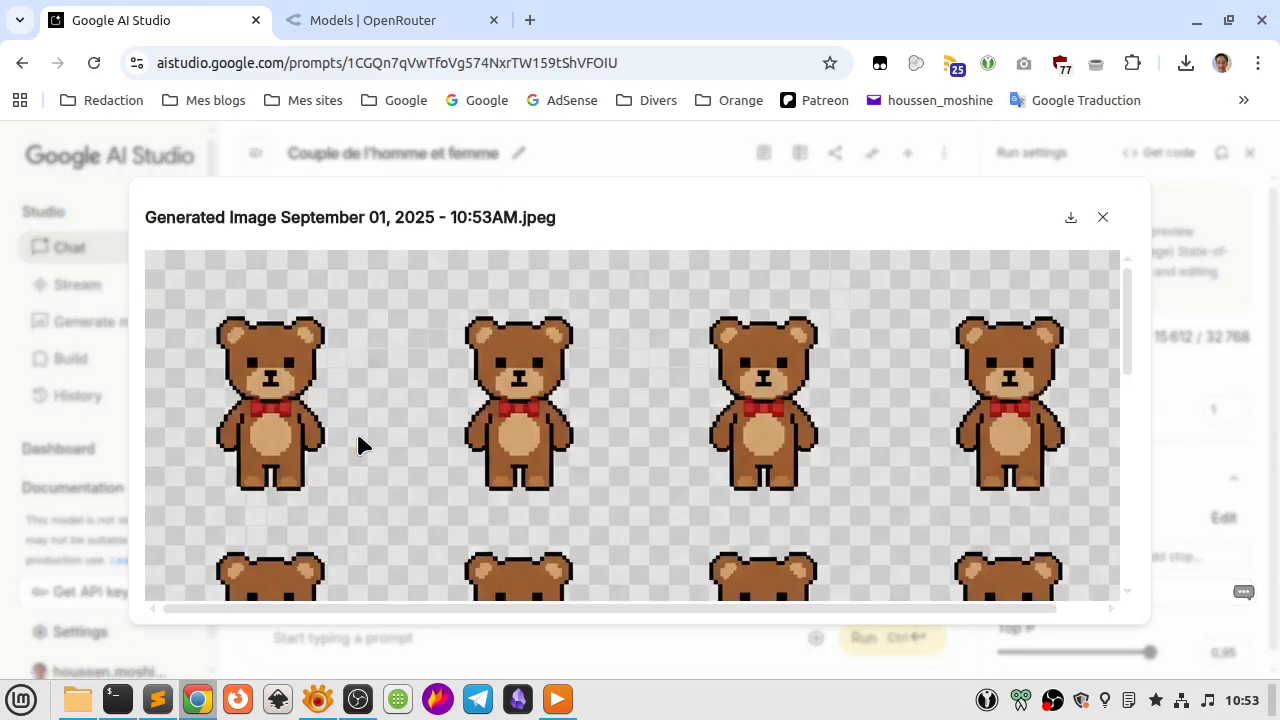
{"action": "scroll", "coordinate": [358, 444], "scroll_direction": "down", "scroll_amount": 3}
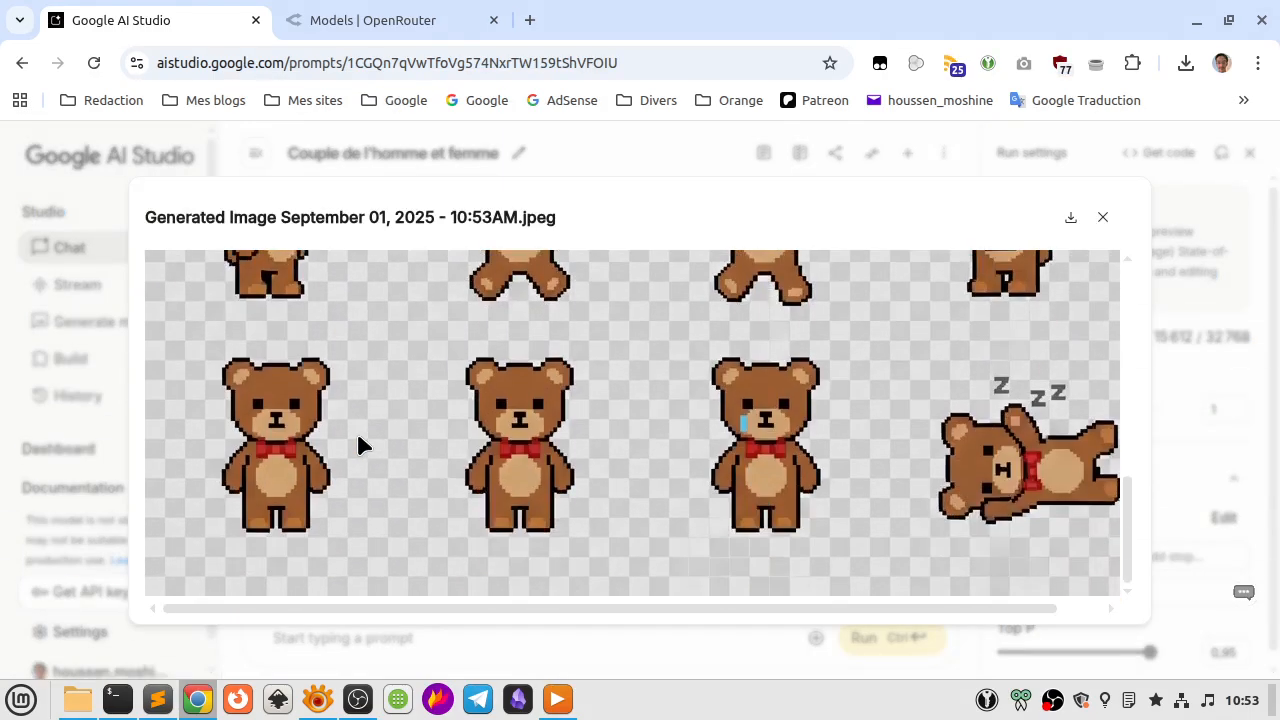
{"action": "scroll", "coordinate": [462, 480], "scroll_direction": "up", "scroll_amount": 5}
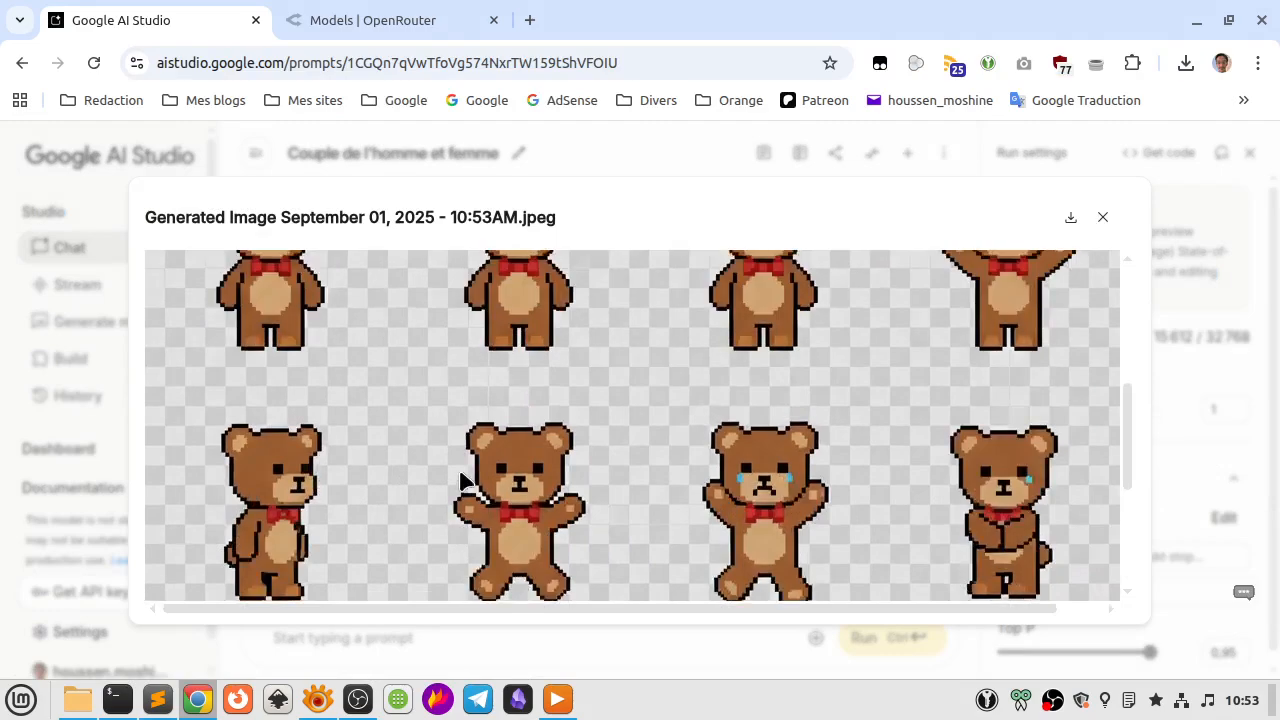
{"action": "scroll", "coordinate": [460, 480], "scroll_direction": "up", "scroll_amount": 3}
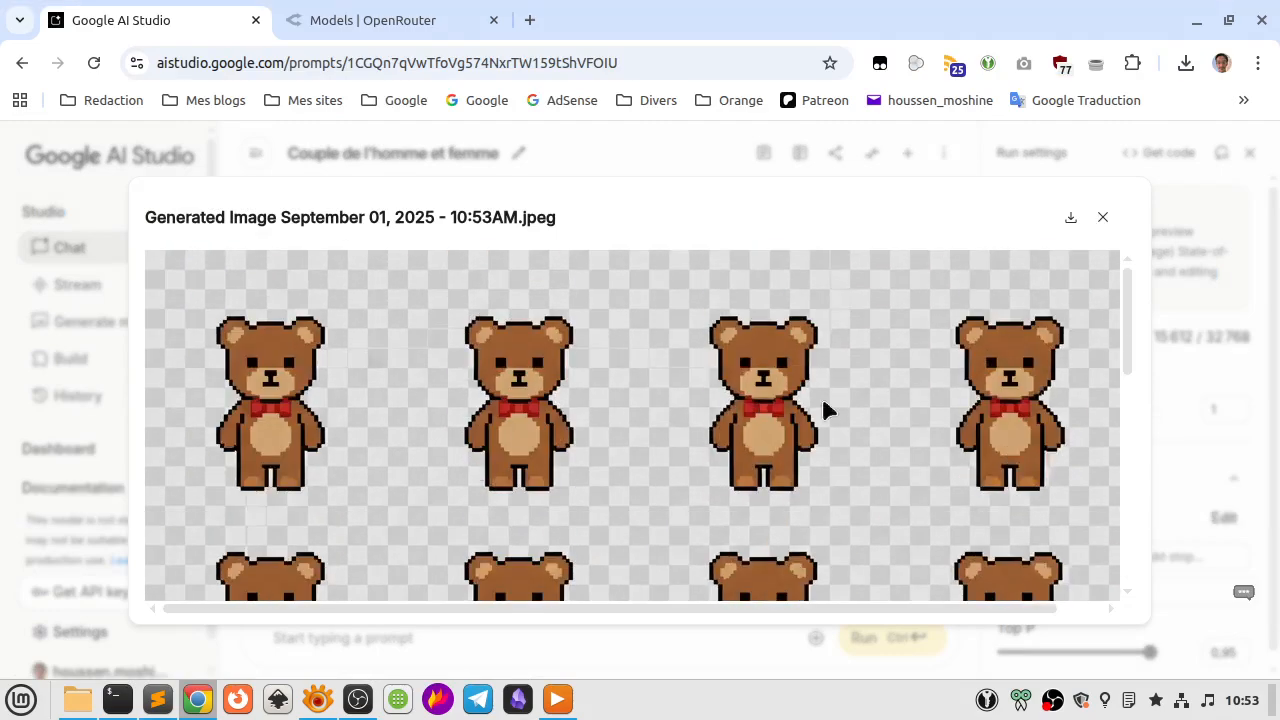
{"action": "scroll", "coordinate": [940, 465], "scroll_direction": "down", "scroll_amount": 1}
{"action": "scroll", "coordinate": [943, 463], "scroll_direction": "down", "scroll_amount": 5}
{"action": "key", "text": "Escape"}
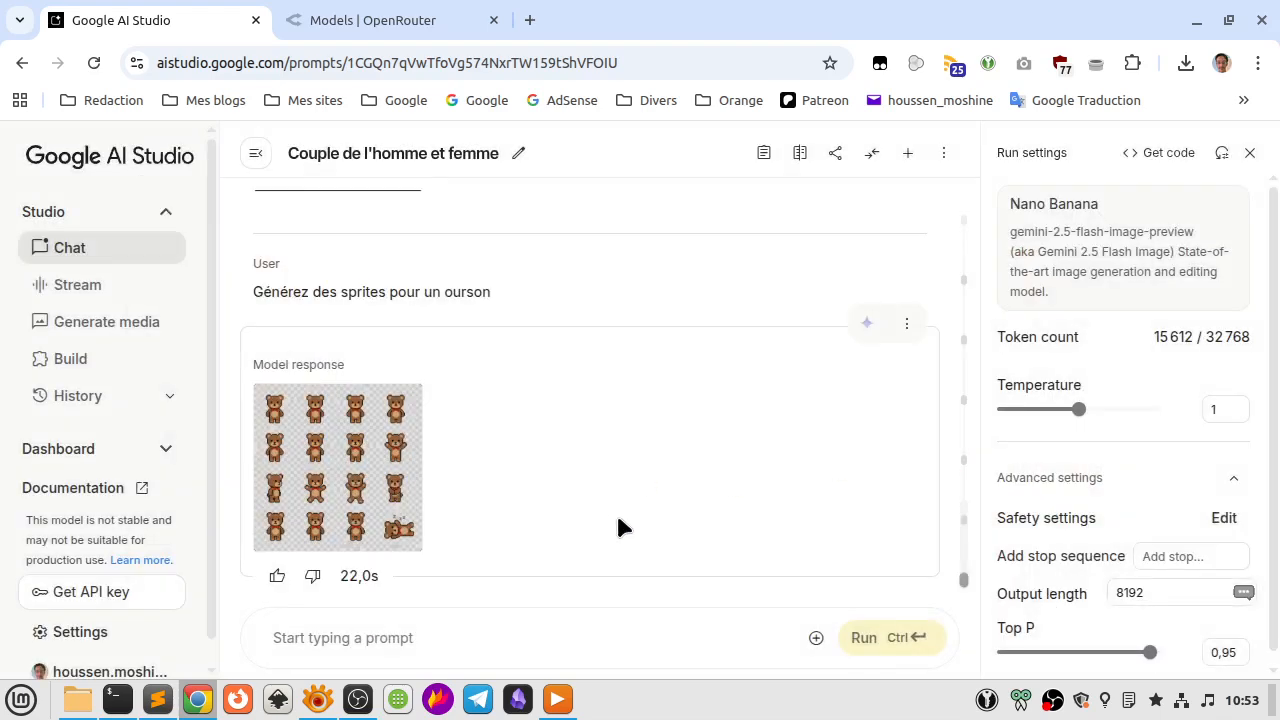
{"action": "scroll", "coordinate": [618, 520], "scroll_direction": "up", "scroll_amount": 3}
{"action": "scroll", "coordinate": [618, 520], "scroll_direction": "down", "scroll_amount": 3}
Attach the man's portrait 1.jpg from the Bureau folder to a new prompt.
{"action": "left_click", "coordinate": [816, 638]}
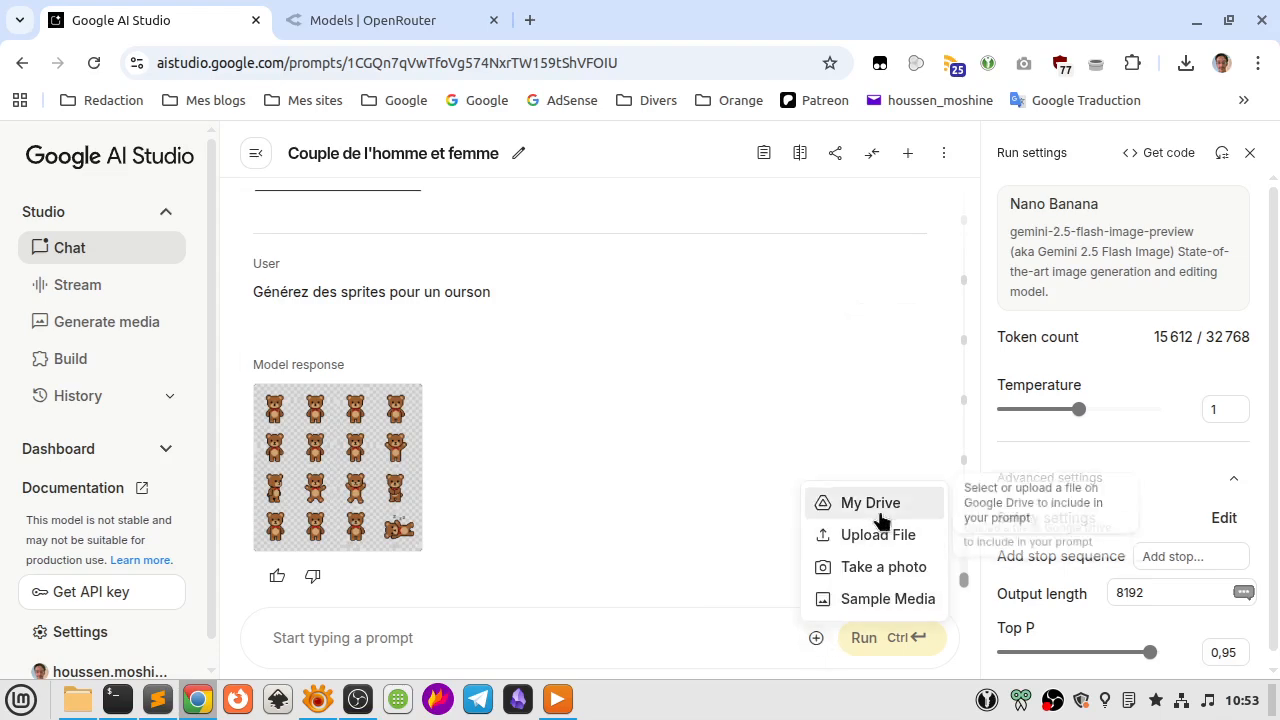
{"action": "left_click", "coordinate": [869, 536]}
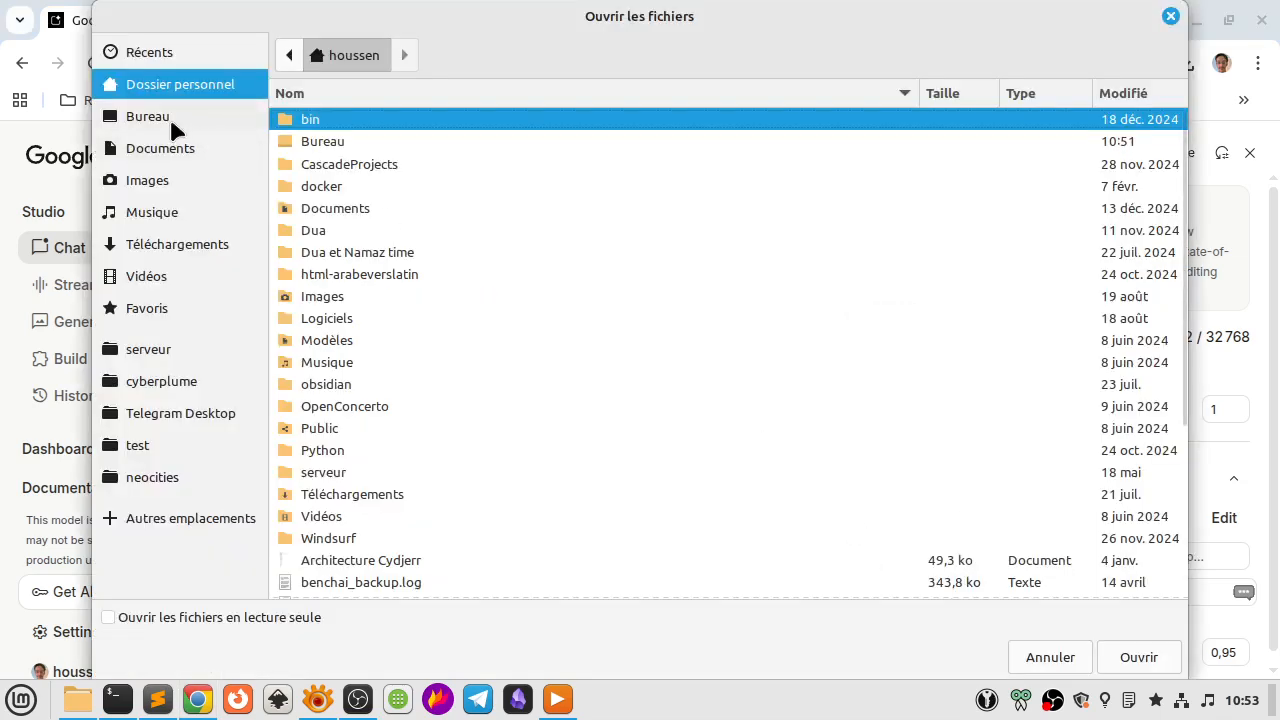
{"action": "left_click", "coordinate": [173, 122]}
{"action": "scroll", "coordinate": [514, 523], "scroll_direction": "down", "scroll_amount": 3}
{"action": "left_click", "coordinate": [378, 325]}
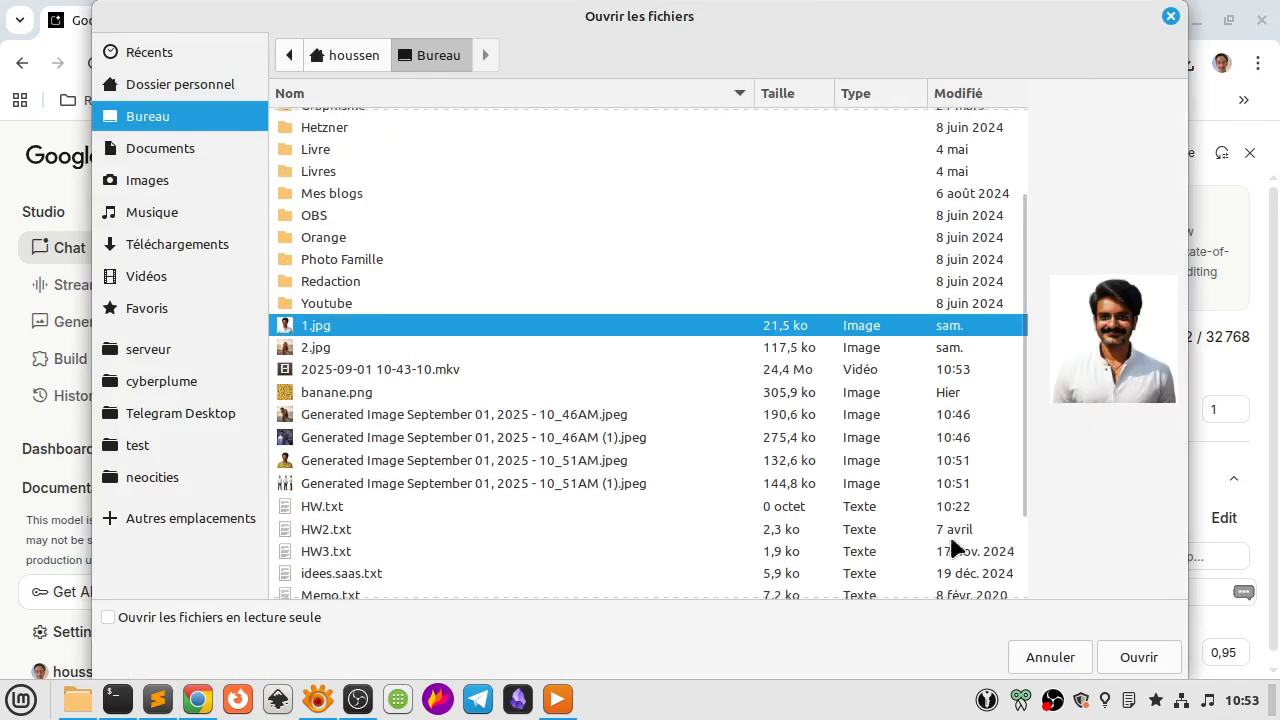
{"action": "left_click", "coordinate": [1146, 656]}
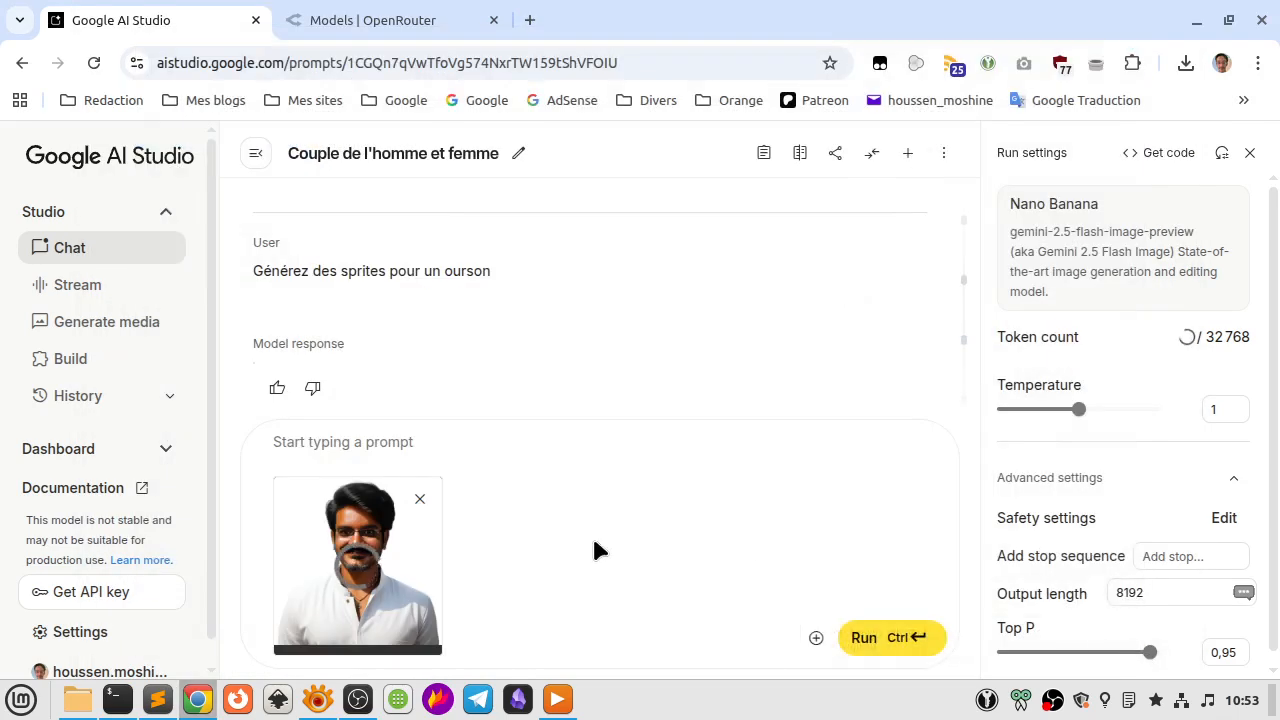
Run the prompt "Faites en sorte que l'homme sourit" on the attached portrait.
{"action": "left_click", "coordinate": [514, 437]}
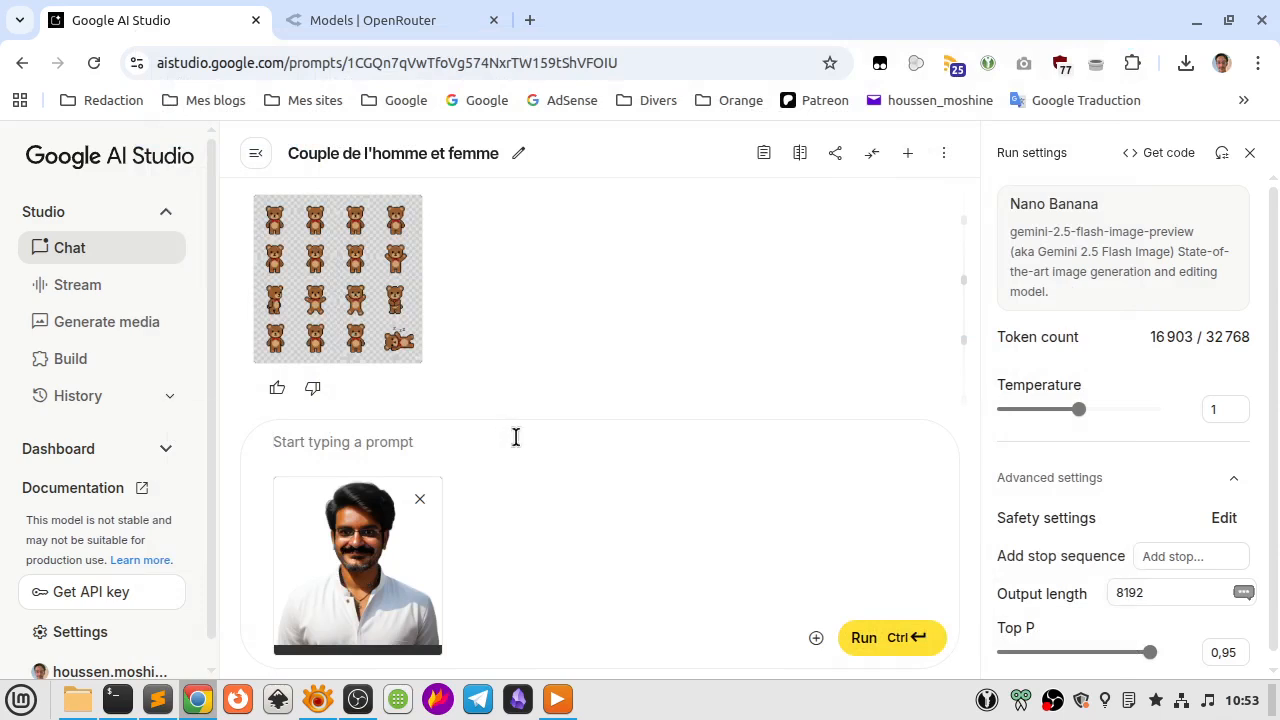
{"action": "type", "text": "Faites en sorte "}
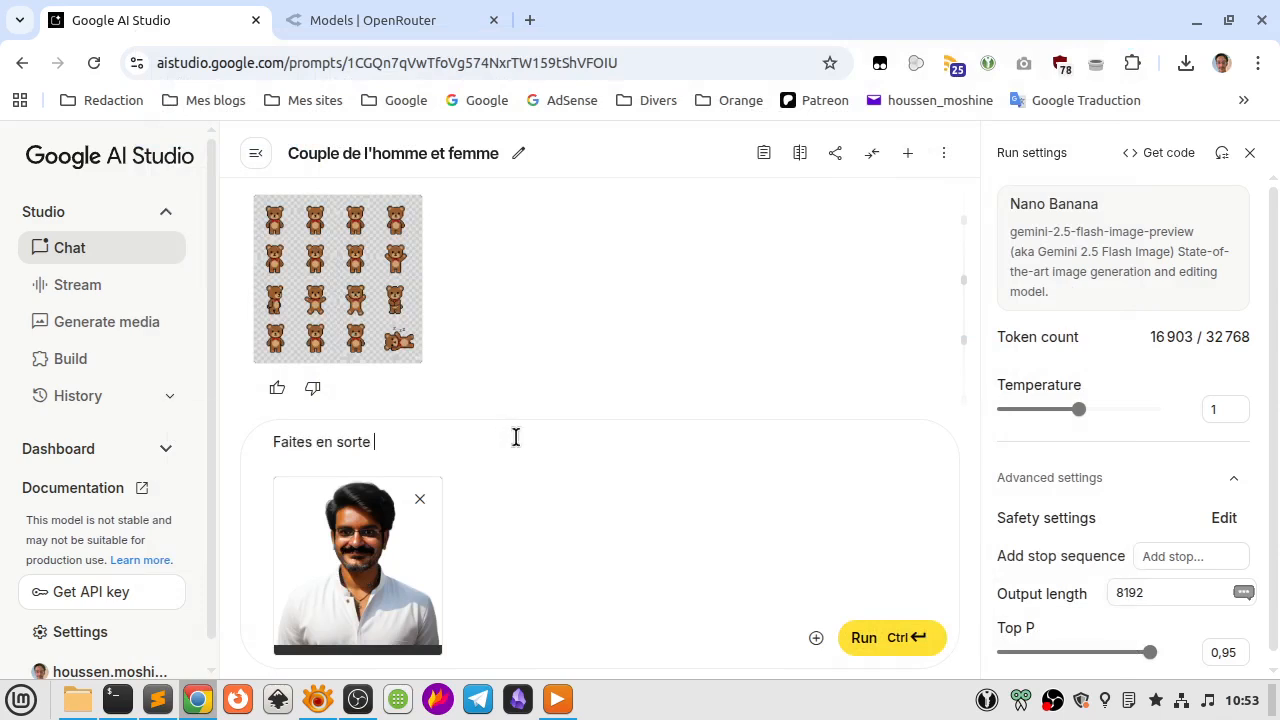
{"action": "type", "text": "que l'homme souri"}
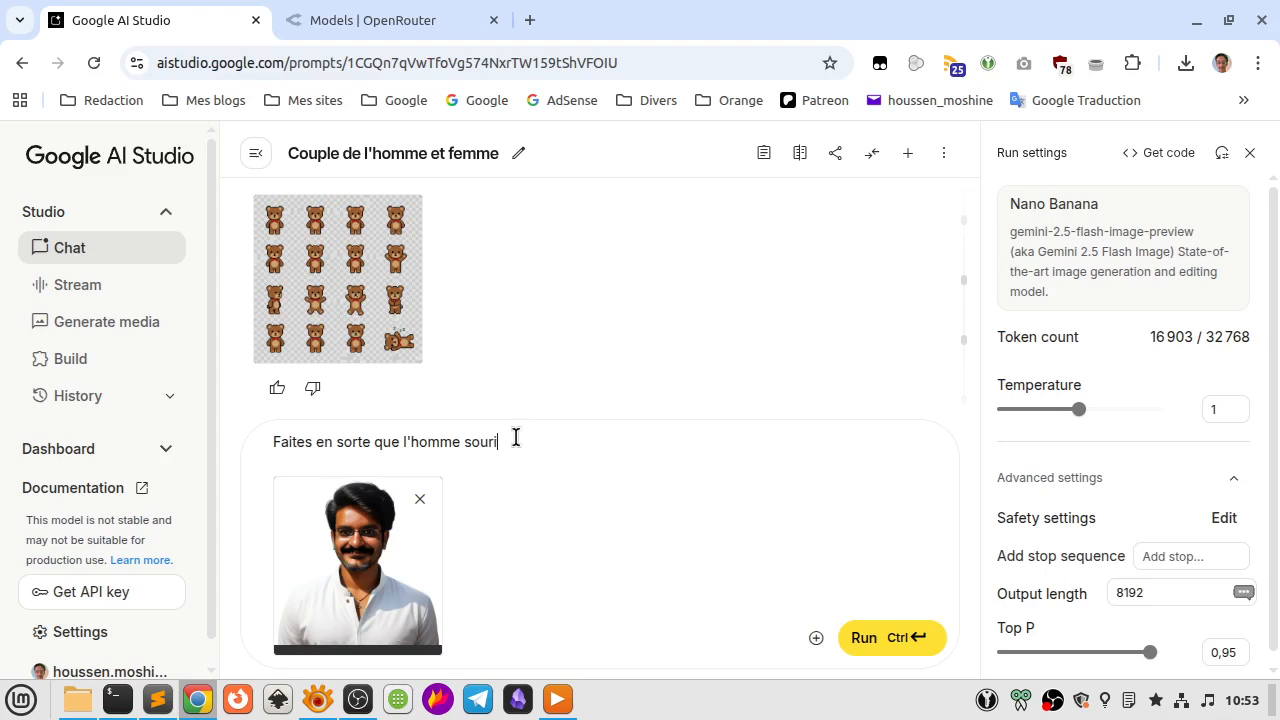
{"action": "type", "text": "t"}
{"action": "key", "text": "ctrl+Return"}
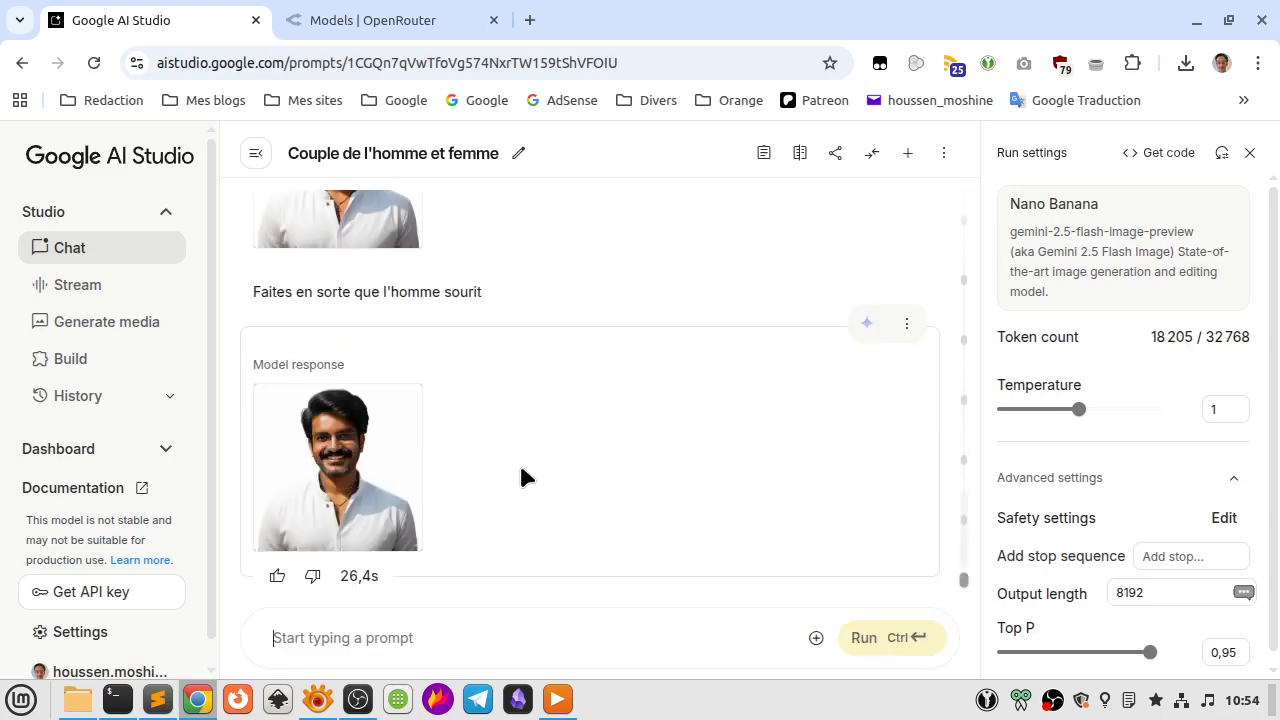
Examine the man's face and smile in the generated portrait at full size.
{"action": "left_click", "coordinate": [383, 445]}
{"action": "scroll", "coordinate": [383, 445], "scroll_direction": "down", "scroll_amount": 3}
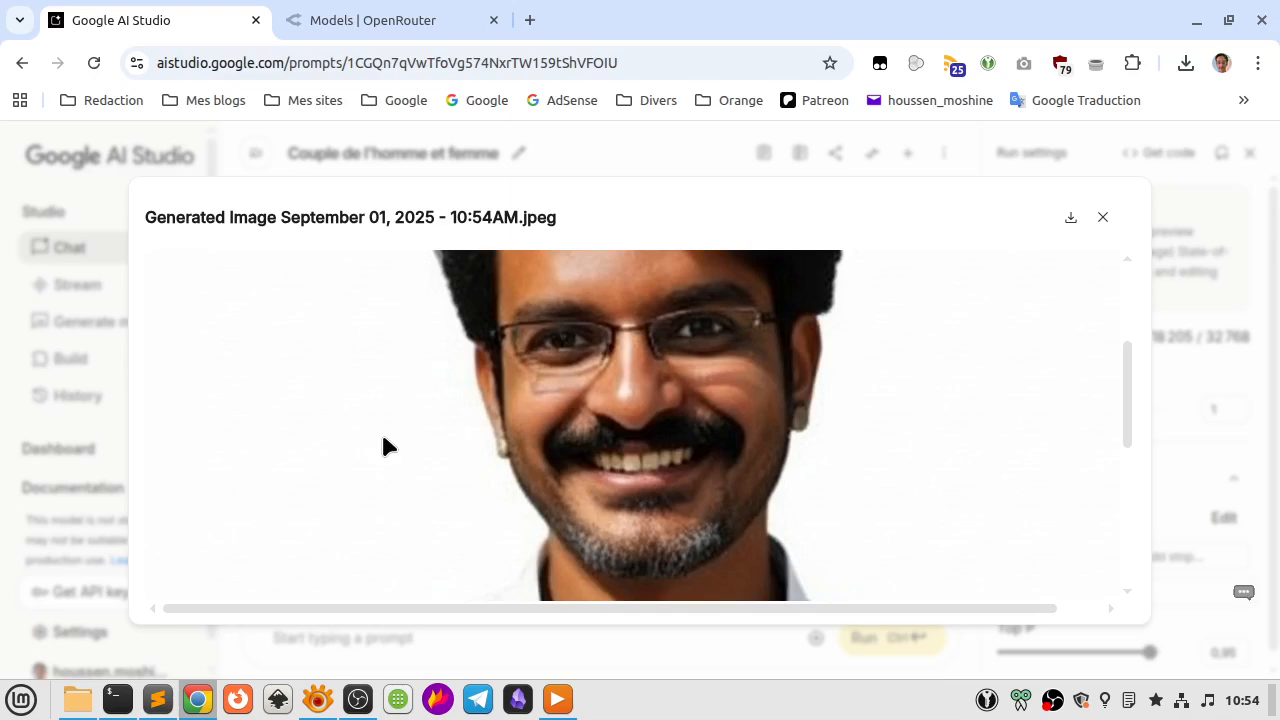
{"action": "scroll", "coordinate": [384, 440], "scroll_direction": "up", "scroll_amount": 3}
{"action": "scroll", "coordinate": [384, 440], "scroll_direction": "down", "scroll_amount": 3}
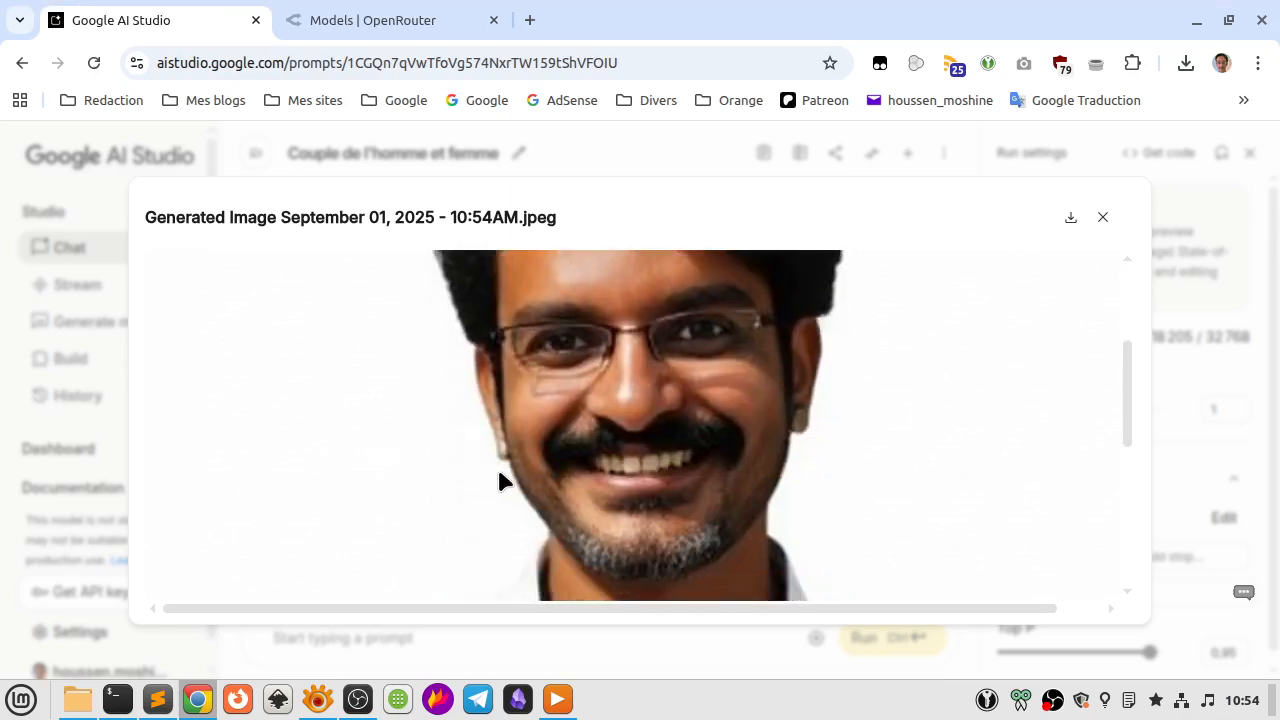
{"action": "scroll", "coordinate": [500, 477], "scroll_direction": "down", "scroll_amount": 5}
{"action": "key", "text": "Escape"}
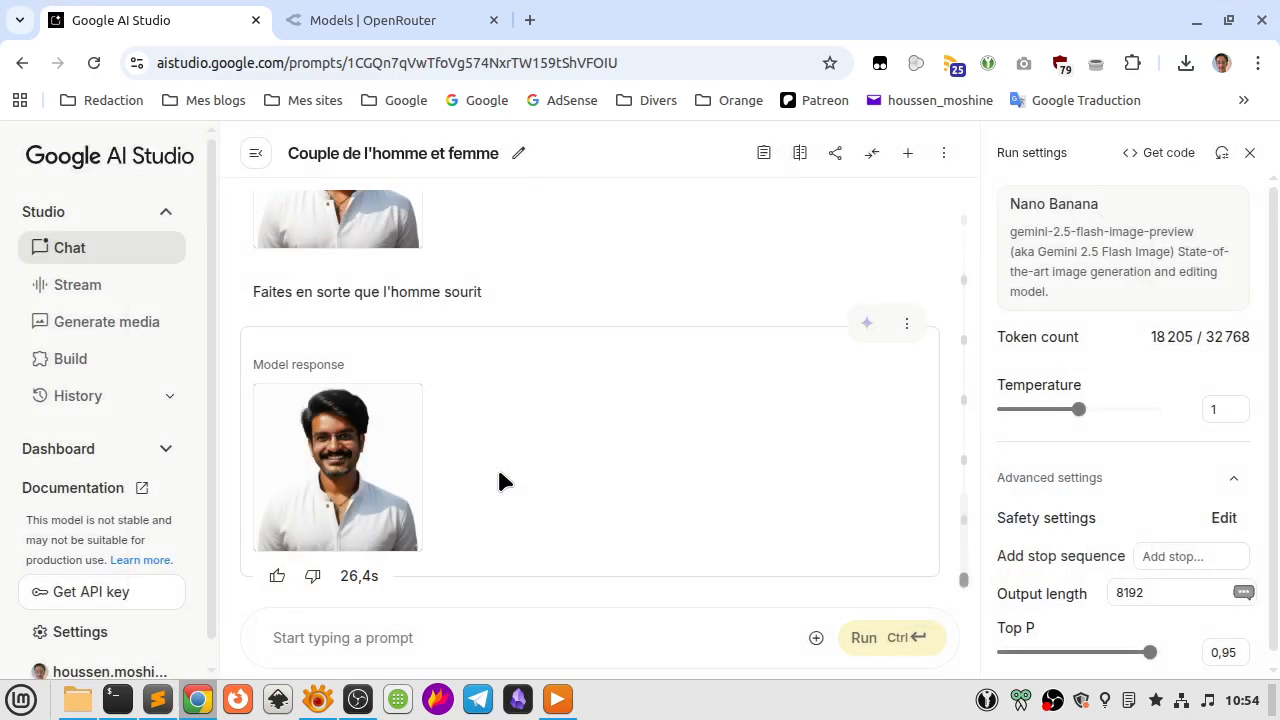
{"action": "scroll", "coordinate": [499, 478], "scroll_direction": "up", "scroll_amount": 2}
{"action": "scroll", "coordinate": [499, 478], "scroll_direction": "down", "scroll_amount": 2}
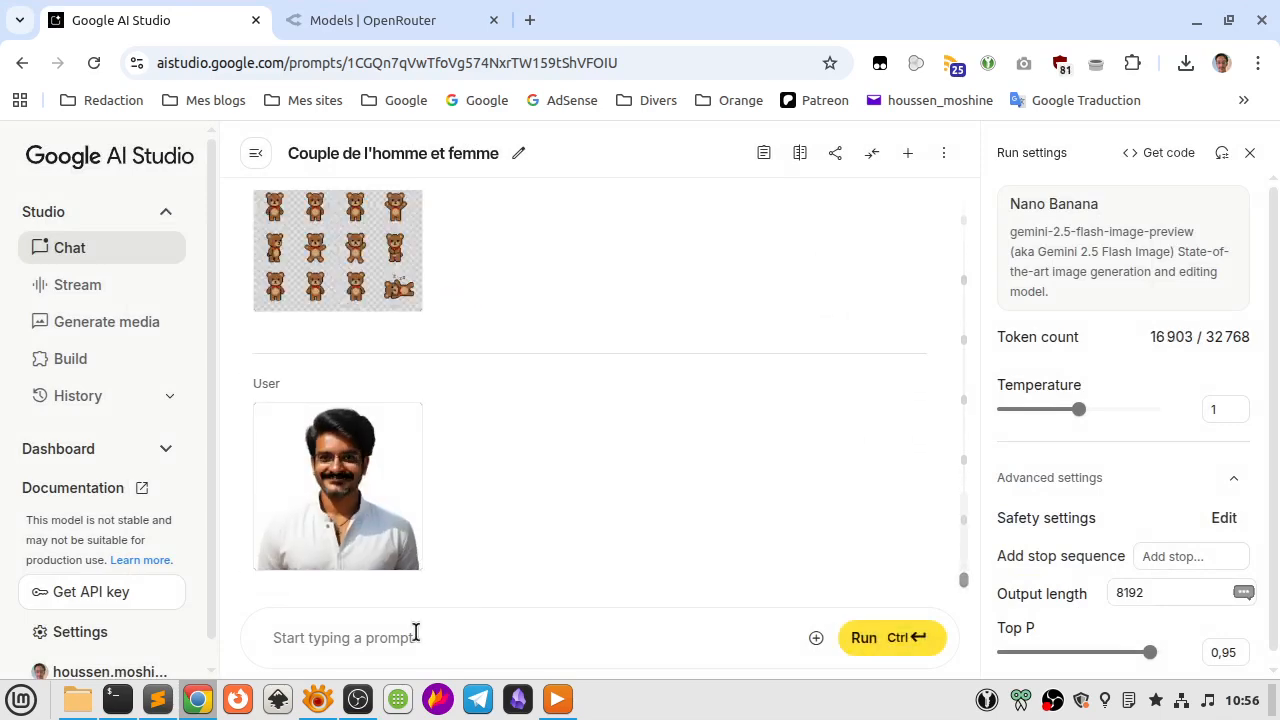
Run the prompt "Faites en sorte que l'homme soit debout et qu'il tend ses mains vers la gauche pour désigner quelque chose".
{"action": "type", "text": "Faite"}
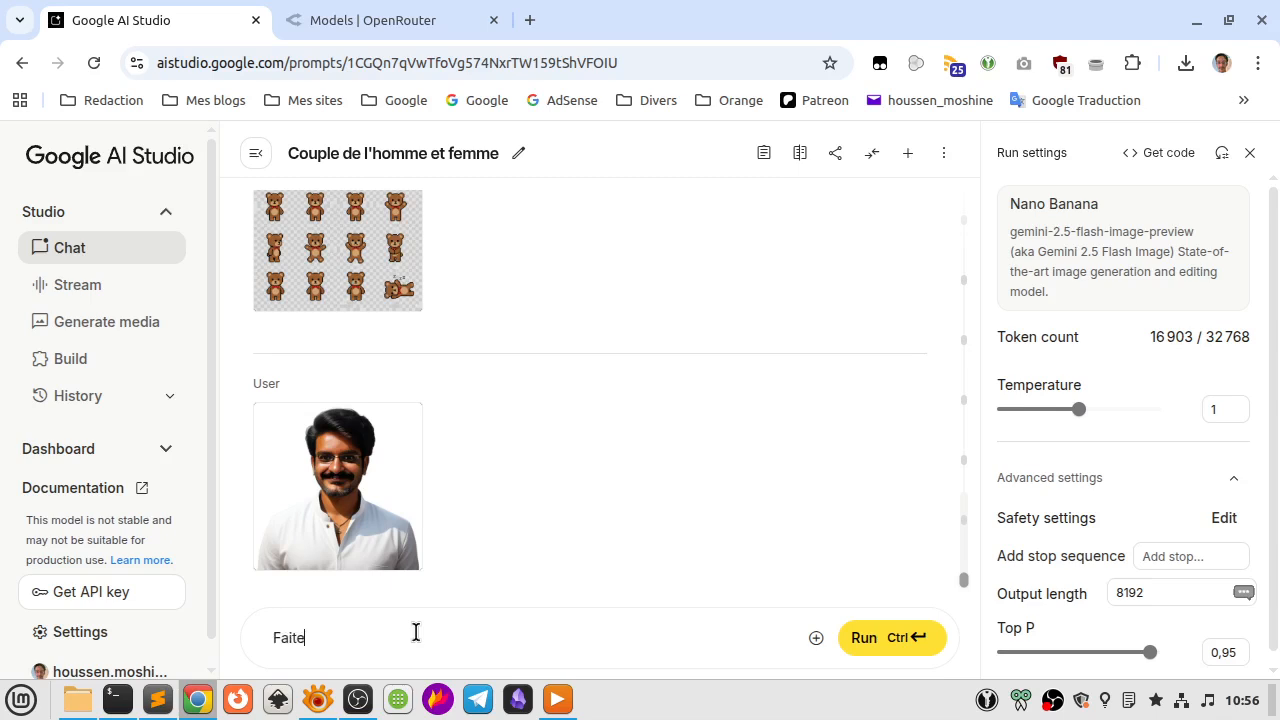
{"action": "type", "text": "s en sorte que l'homme soit debout et"}
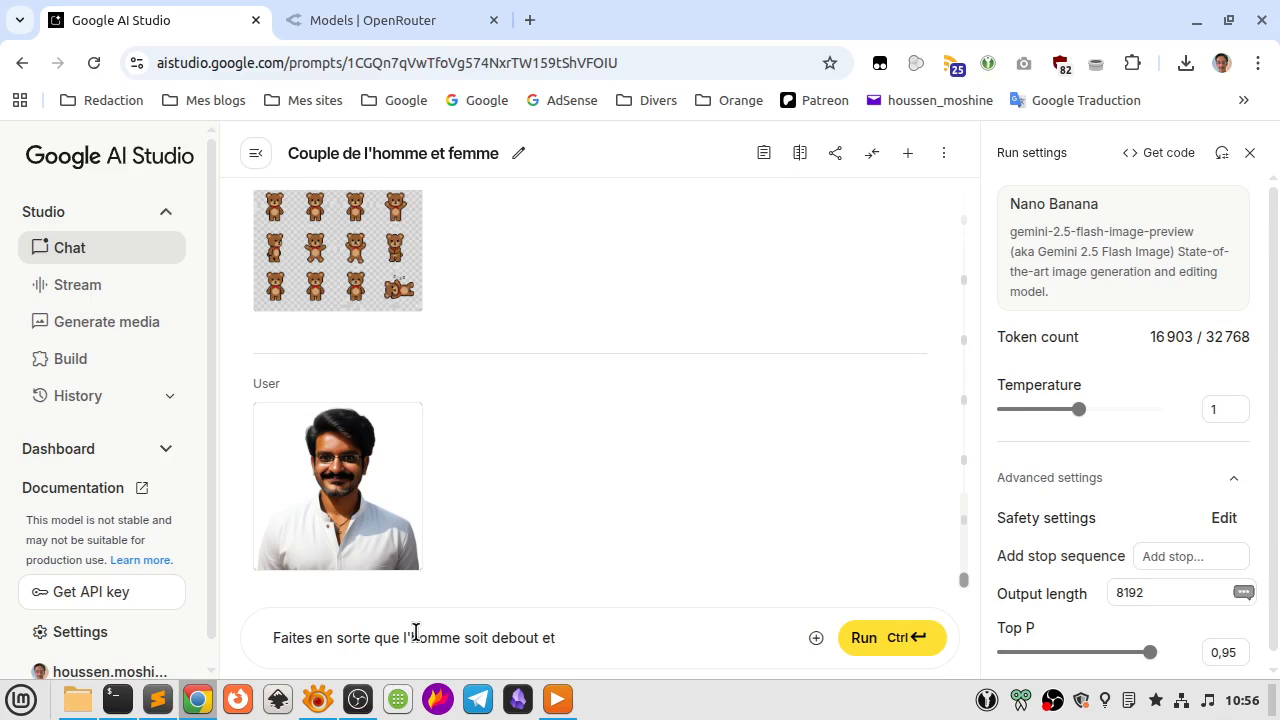
{"action": "type", "text": " qu'il tend "}
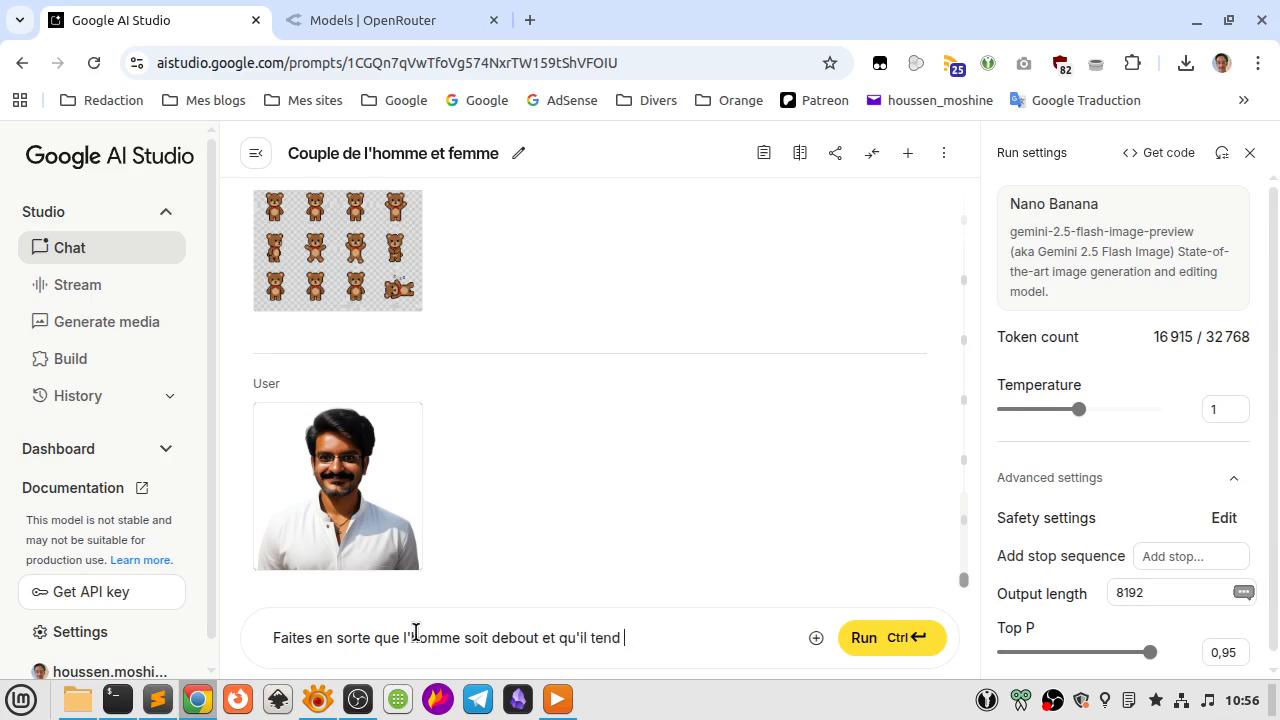
{"action": "type", "text": "ses mains vers la g"}
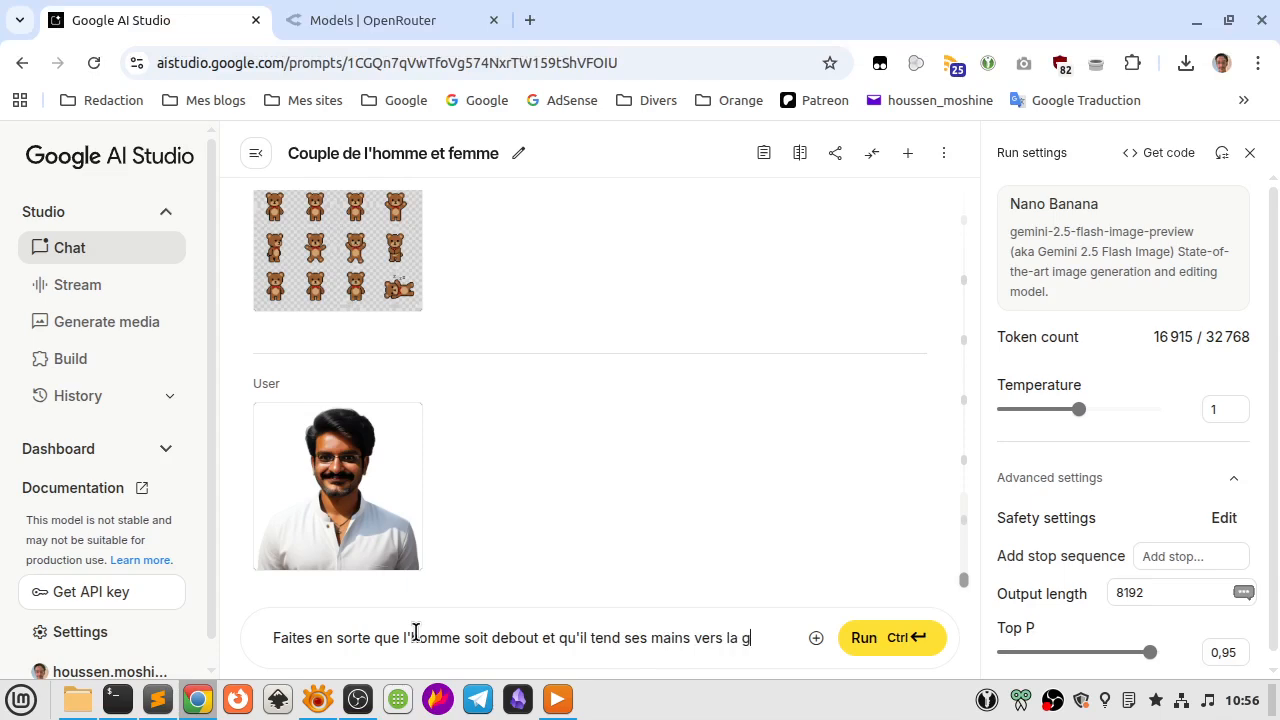
{"action": "type", "text": "auche pour désigner quel"}
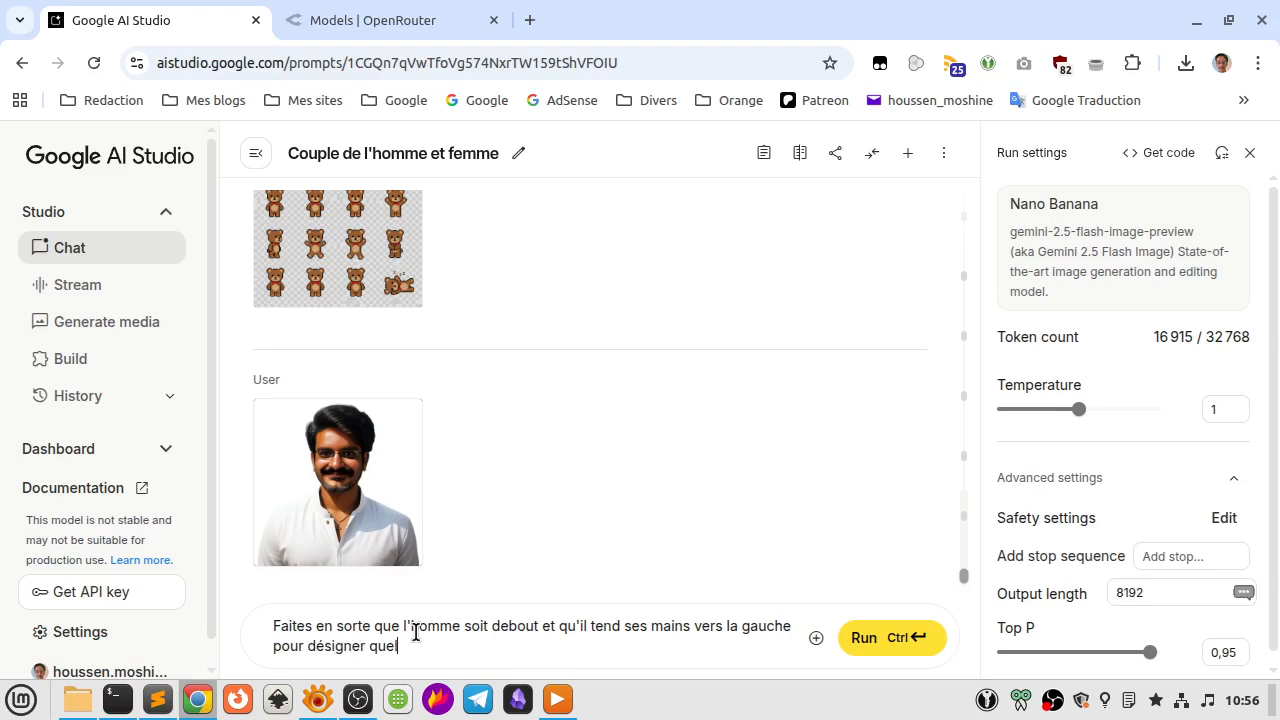
{"action": "type", "text": "que chose"}
{"action": "key", "text": "ctrl+Return"}
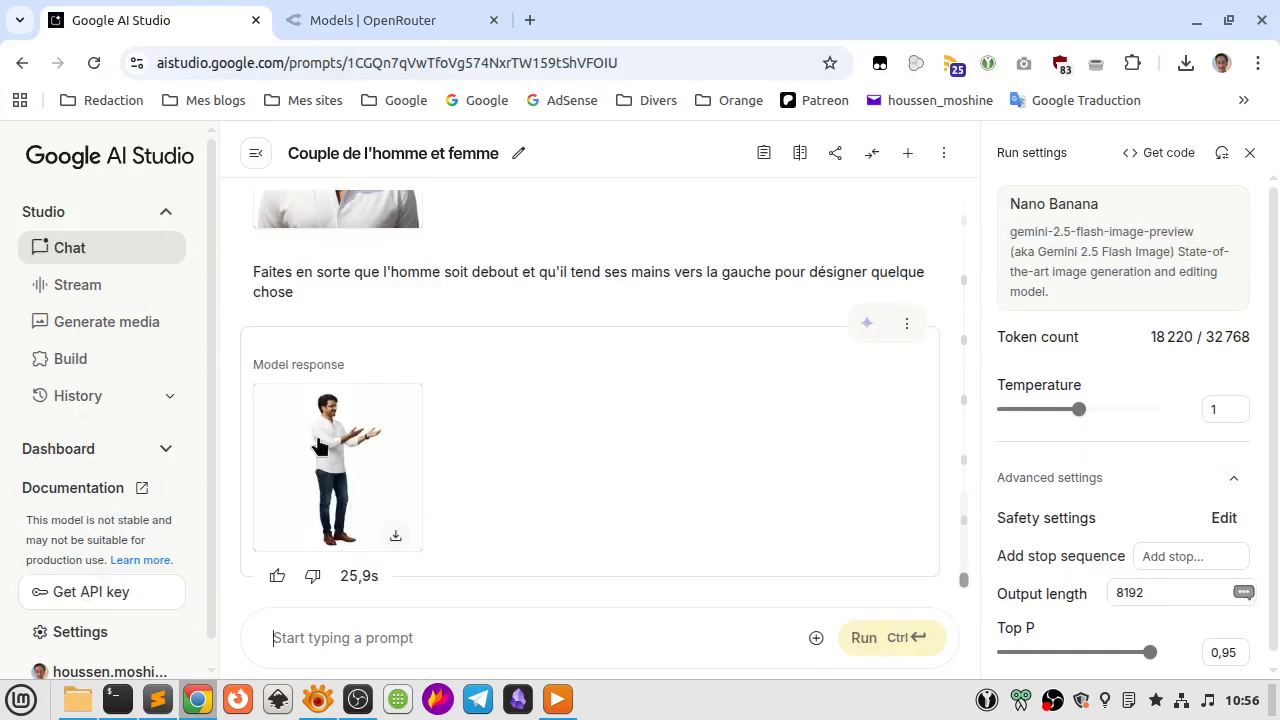
Inspect the generated standing man at full size from head to shoes, including his hand gesture.
{"action": "left_click", "coordinate": [320, 446]}
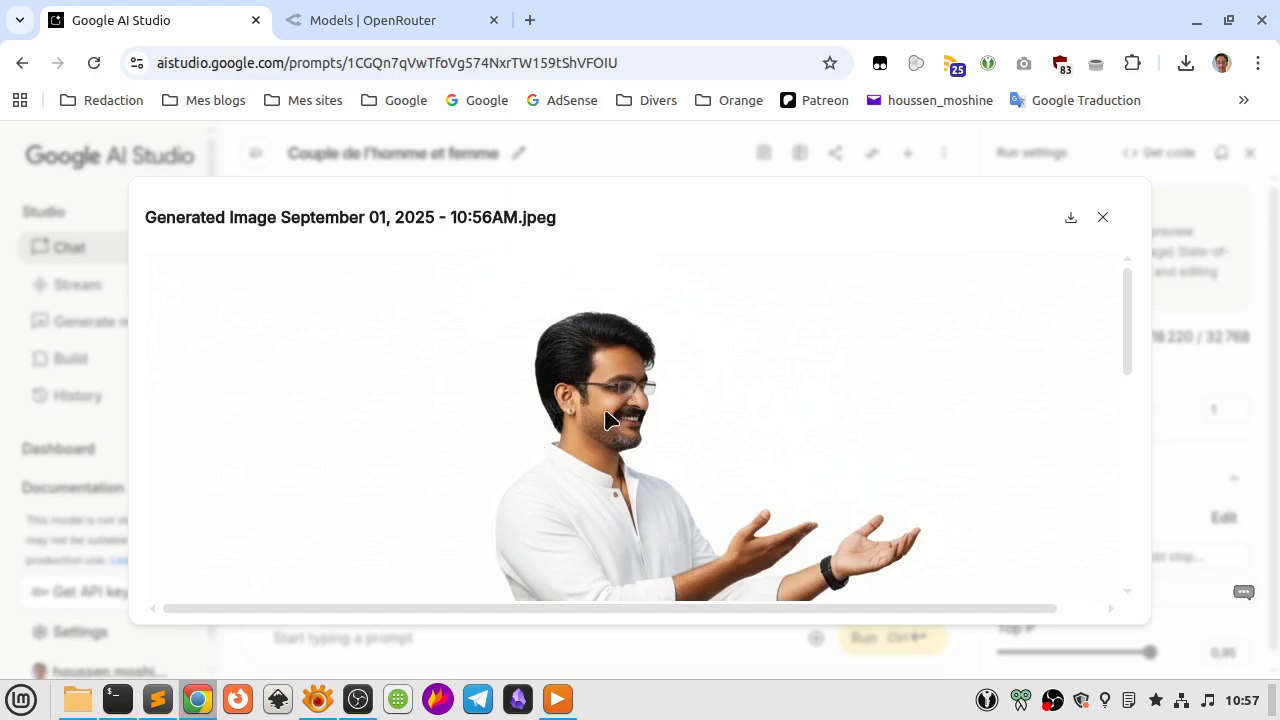
{"action": "scroll", "coordinate": [632, 433], "scroll_direction": "down", "scroll_amount": 2}
{"action": "scroll", "coordinate": [632, 440], "scroll_direction": "down", "scroll_amount": 4}
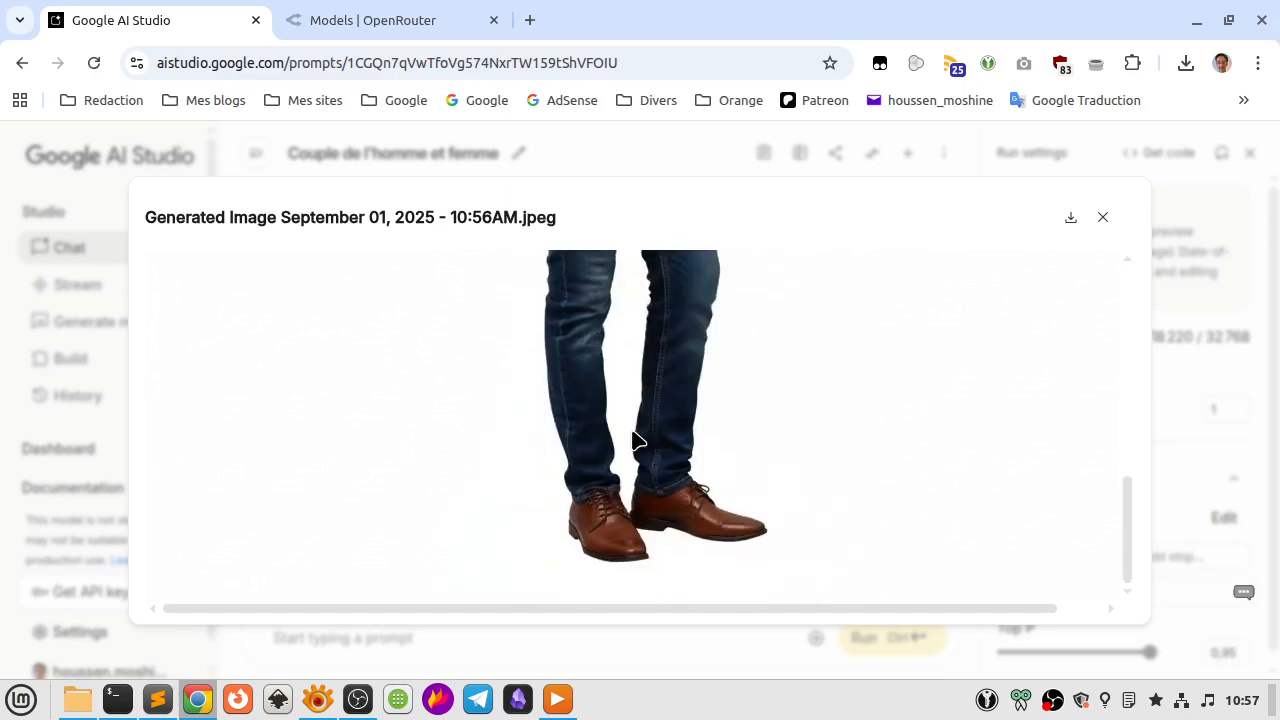
{"action": "scroll", "coordinate": [632, 440], "scroll_direction": "up", "scroll_amount": 6}
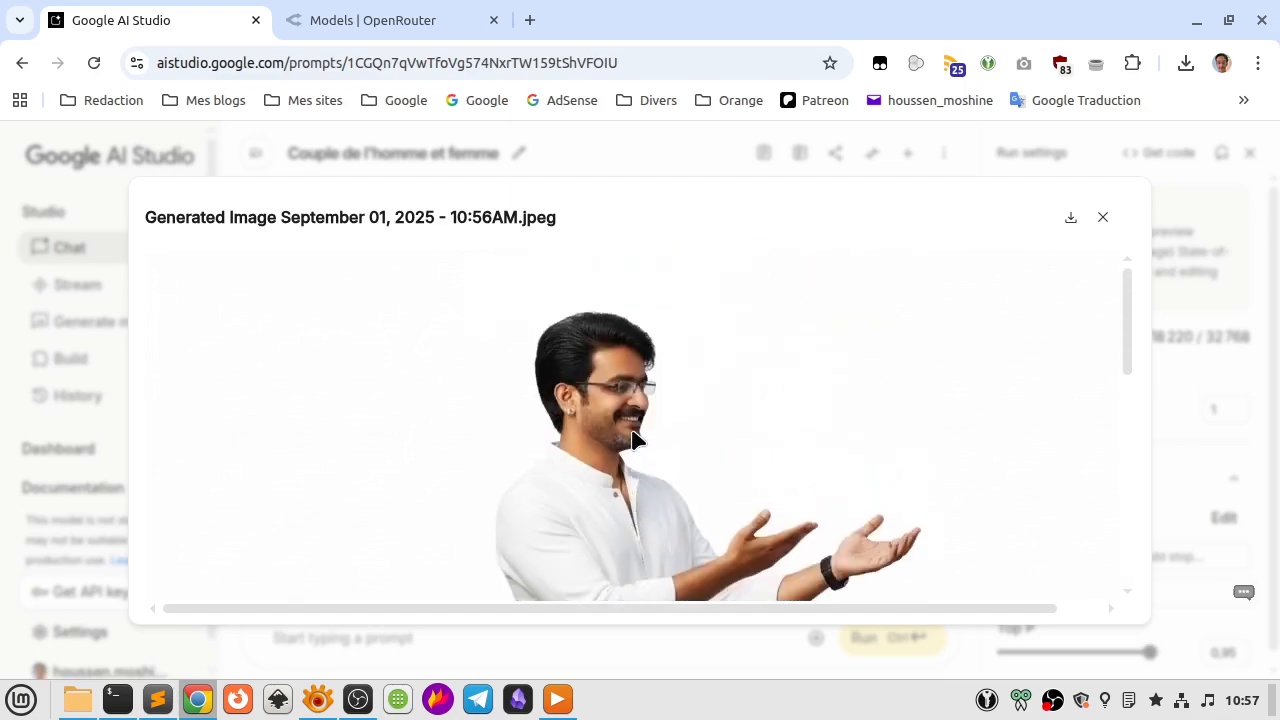
{"action": "key", "text": "Escape"}
Run the prompt "Faites en sorte que l'arrière-plan soit transparent" and download the generated image.
{"action": "left_click", "coordinate": [407, 638]}
{"action": "type", "text": "Fa"}
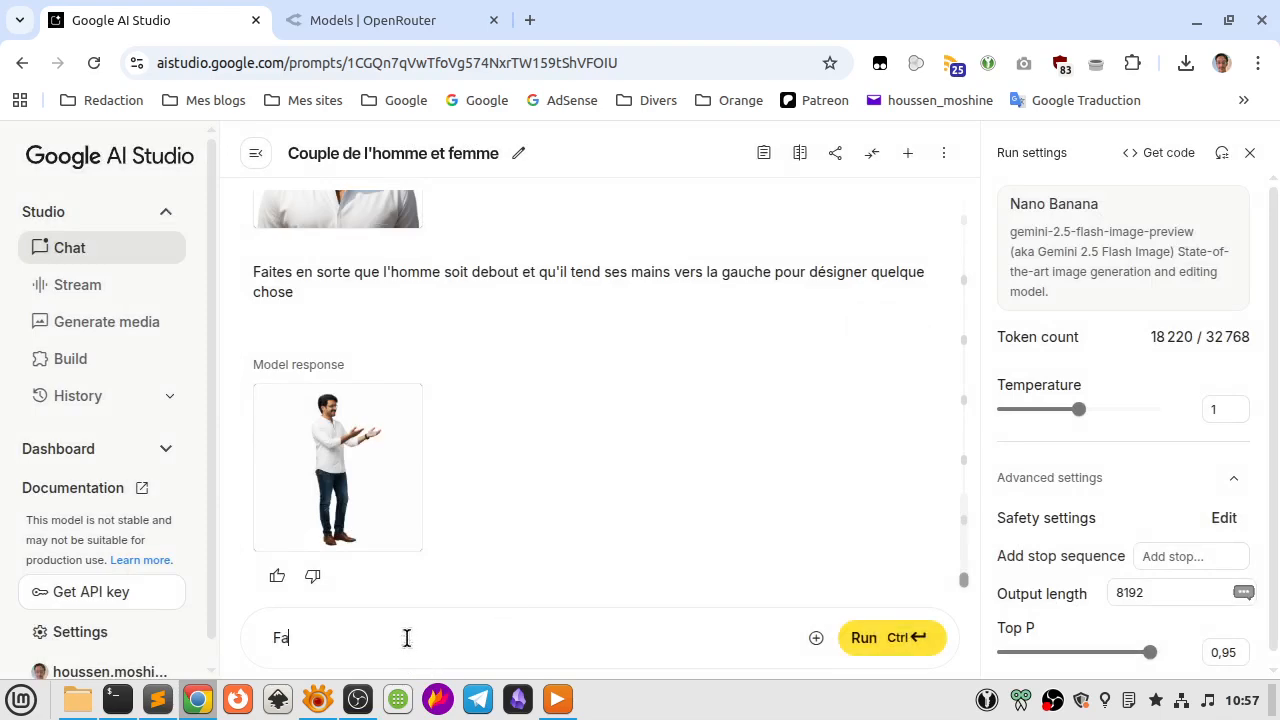
{"action": "type", "text": "ites"}
{"action": "key", "text": "BackSpace"}
{"action": "type", "text": "Faites en sorte que l'arrière-plan so"}
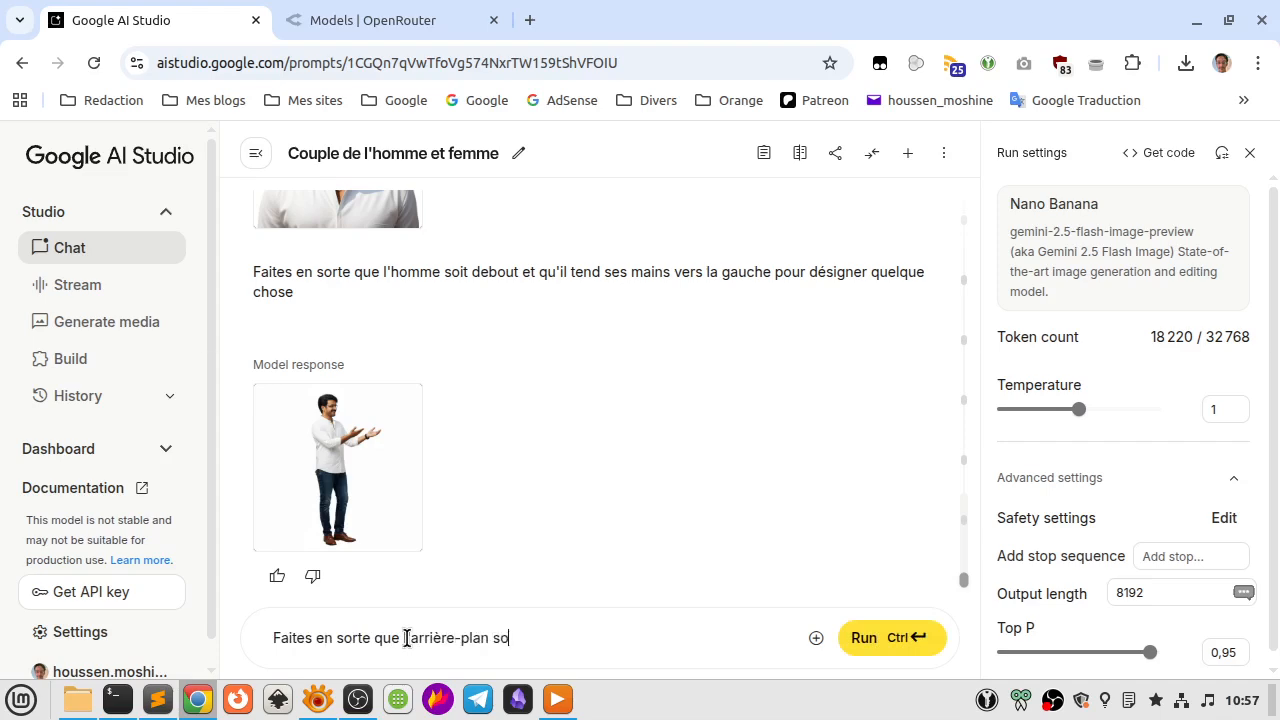
{"action": "type", "text": "it tera"}
{"action": "key", "text": "BackSpace"}
{"action": "key", "text": "BackSpace"}
{"action": "key", "text": "BackSpace"}
{"action": "type", "text": "ransopa"}
{"action": "key", "text": "BackSpace"}
{"action": "key", "text": "BackSpace"}
{"action": "key", "text": "BackSpace"}
{"action": "type", "text": "a"}
{"action": "key", "text": "BackSpace"}
{"action": "type", "text": "paren"}
{"action": "key", "text": "ctrl+Return"}
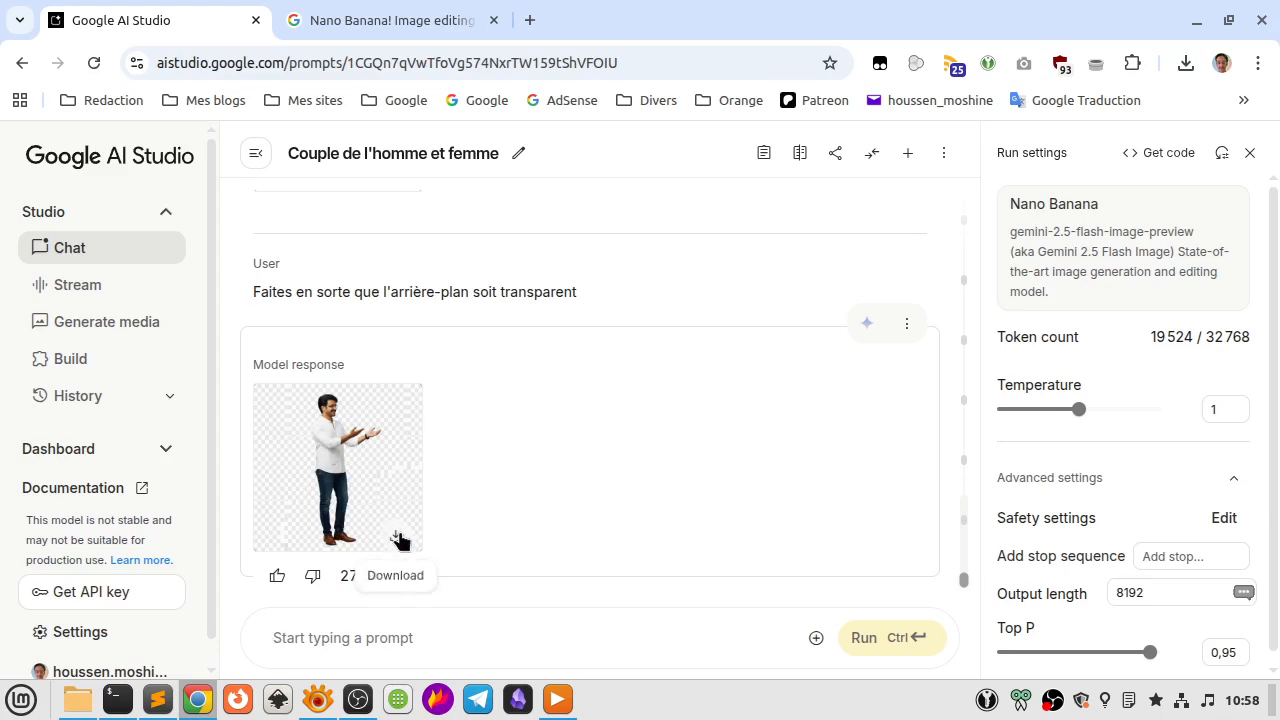
{"action": "left_click", "coordinate": [399, 540]}
Attach the two portraits 1.jpg and 2.jpg from the Bureau folder to a new prompt.
{"action": "left_click", "coordinate": [816, 638]}
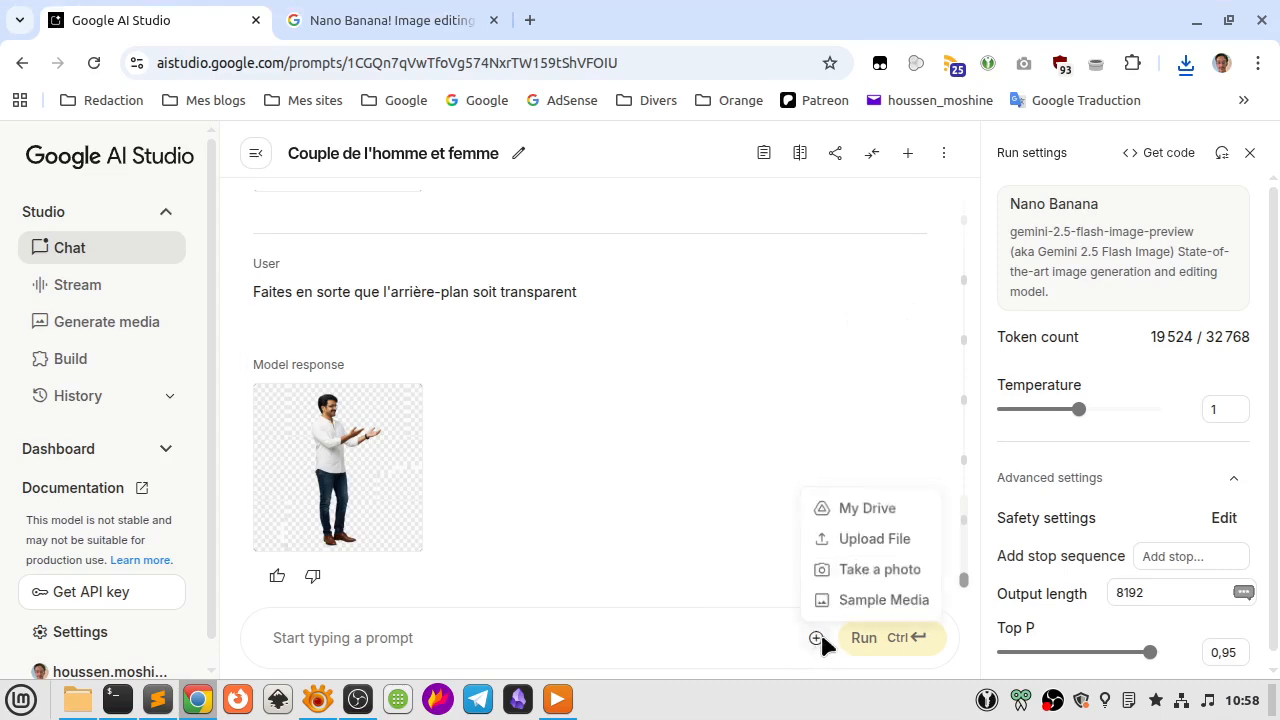
{"action": "left_click", "coordinate": [866, 534]}
{"action": "left_click", "coordinate": [174, 120]}
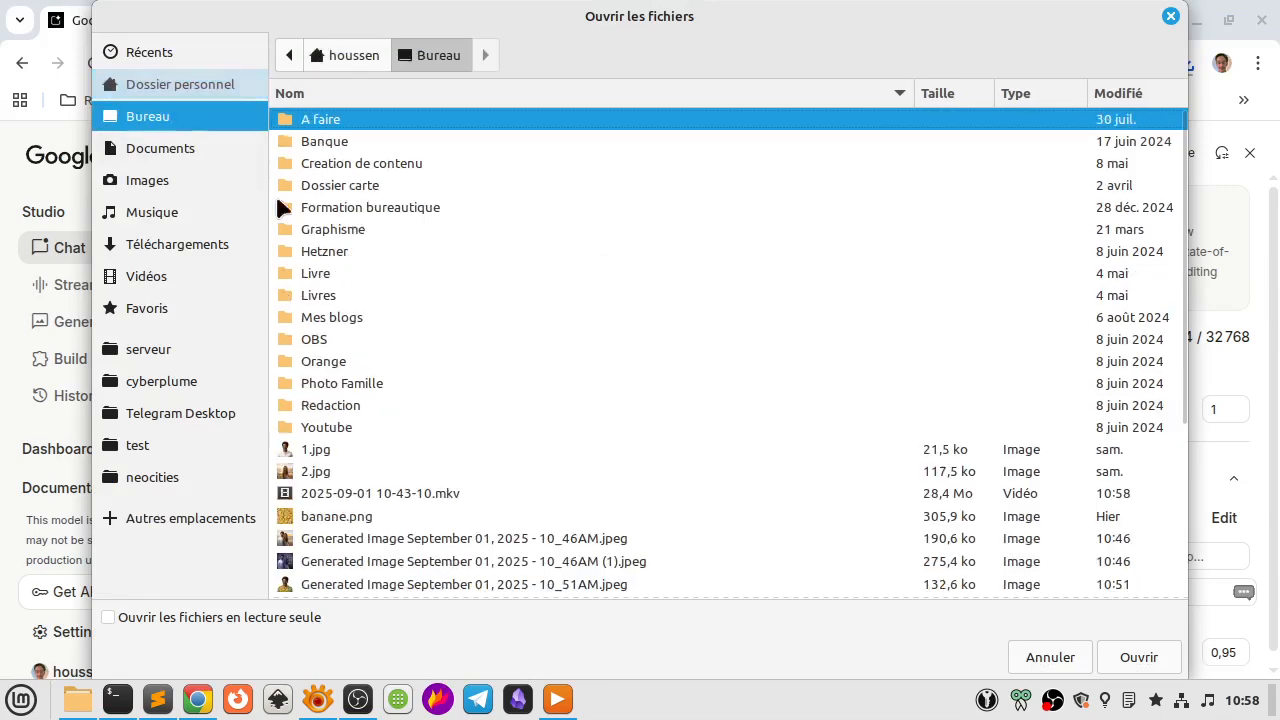
{"action": "scroll", "coordinate": [501, 395], "scroll_direction": "down", "scroll_amount": 5}
{"action": "left_click", "coordinate": [388, 328]}
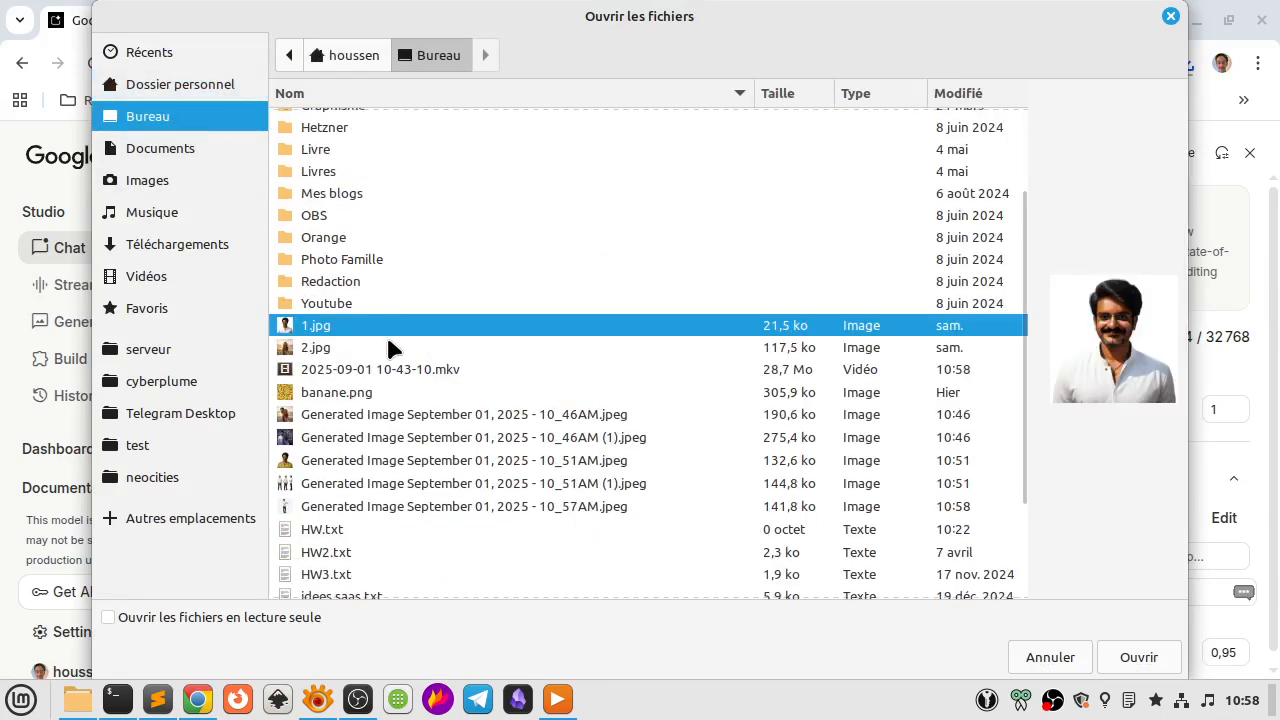
{"action": "left_click", "coordinate": [391, 347], "text": "shift"}
{"action": "left_click", "coordinate": [1140, 657]}
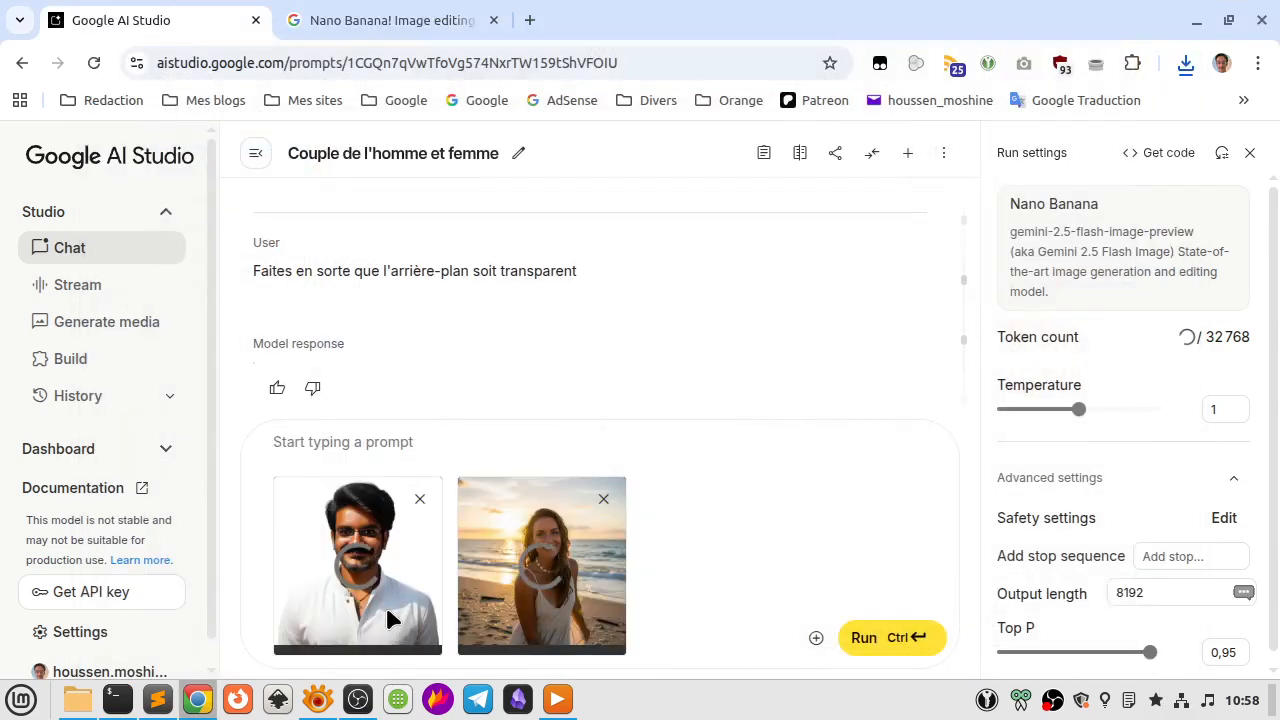
Run the prompt "Créez une image où l'homme est en couple avec la femme" with the two attached portraits.
{"action": "left_click", "coordinate": [371, 437]}
{"action": "scroll", "coordinate": [471, 336], "scroll_direction": "down", "scroll_amount": 2}
{"action": "type", "text": "Créeez"}
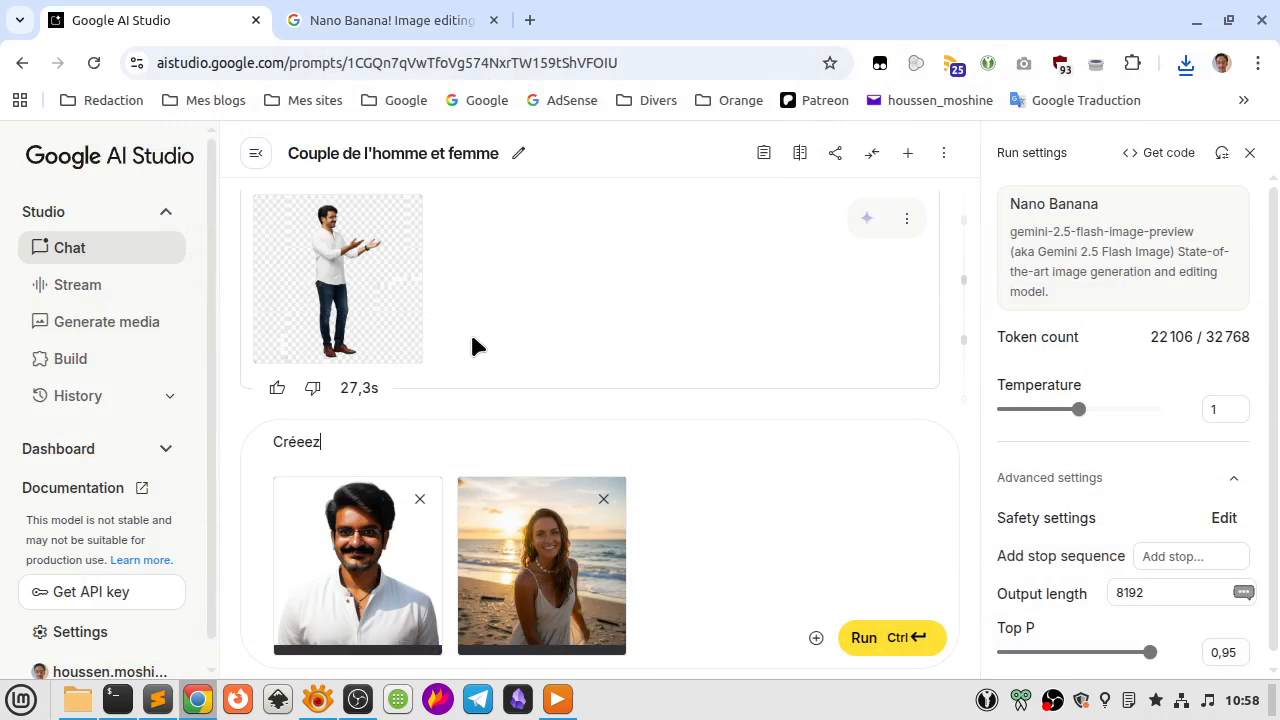
{"action": "key", "text": "BackSpace"}
{"action": "type", "text": "z une image où l'homme et"}
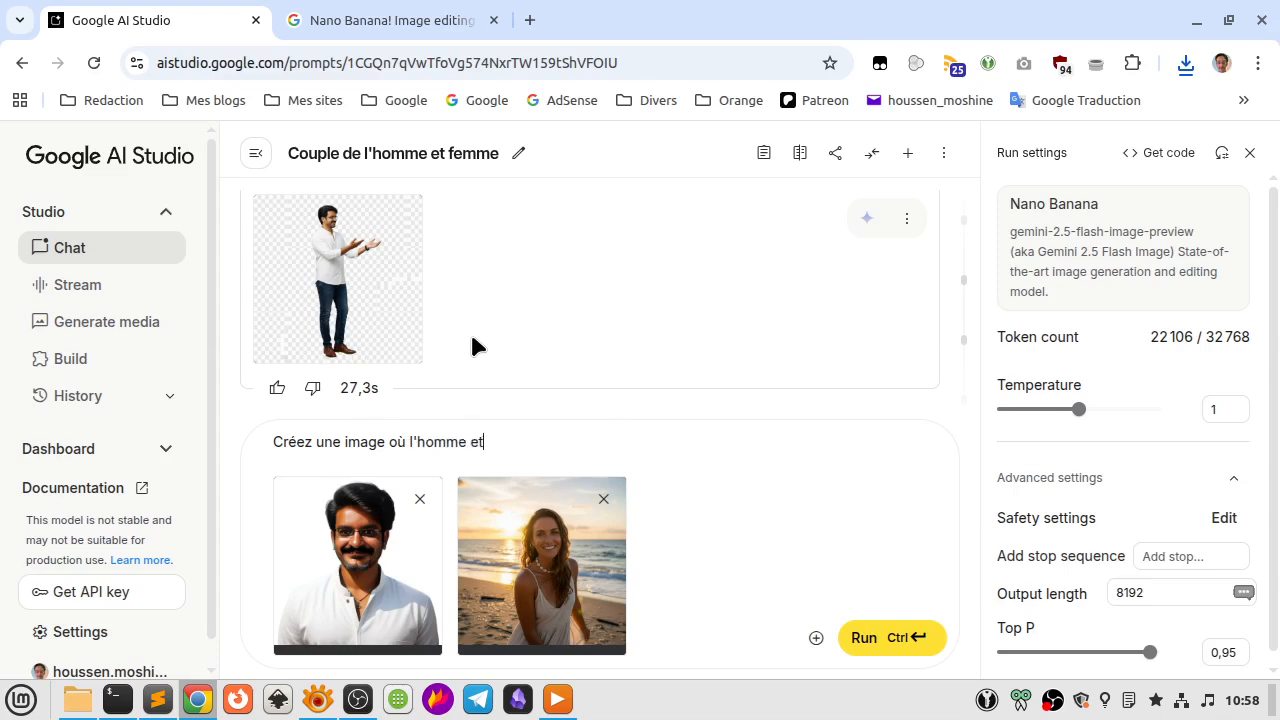
{"action": "key", "text": "BackSpace"}
{"action": "type", "text": "st en couple avec la femme"}
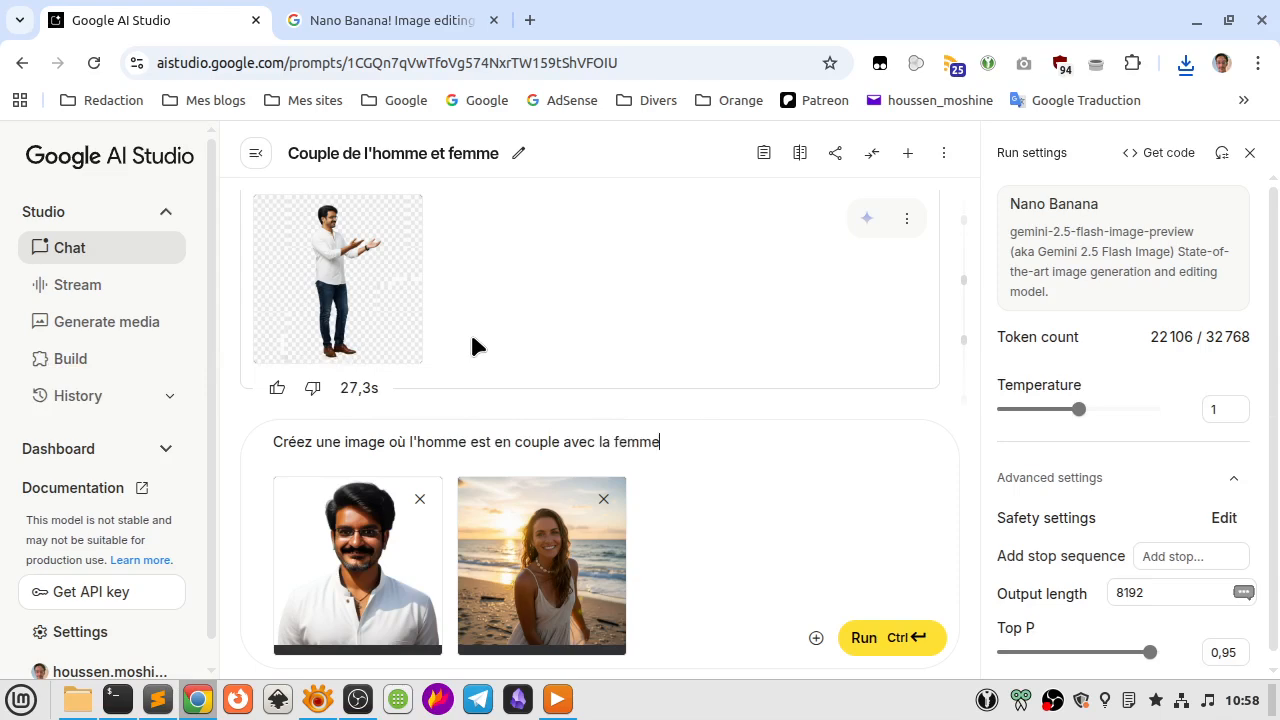
{"action": "key", "text": "ctrl+Return"}
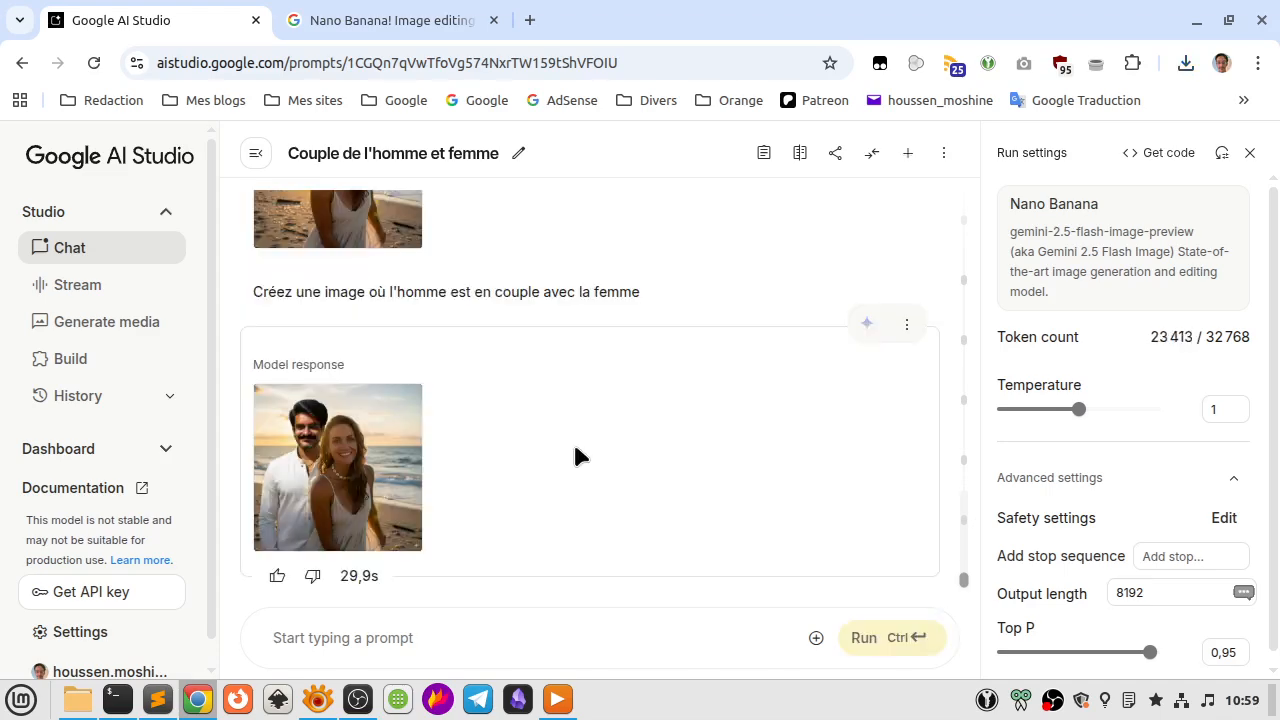
View the generated image of the couple on the beach at full size, then close the preview.
{"action": "left_click", "coordinate": [340, 414]}
{"action": "scroll", "coordinate": [340, 414], "scroll_direction": "down", "scroll_amount": 5}
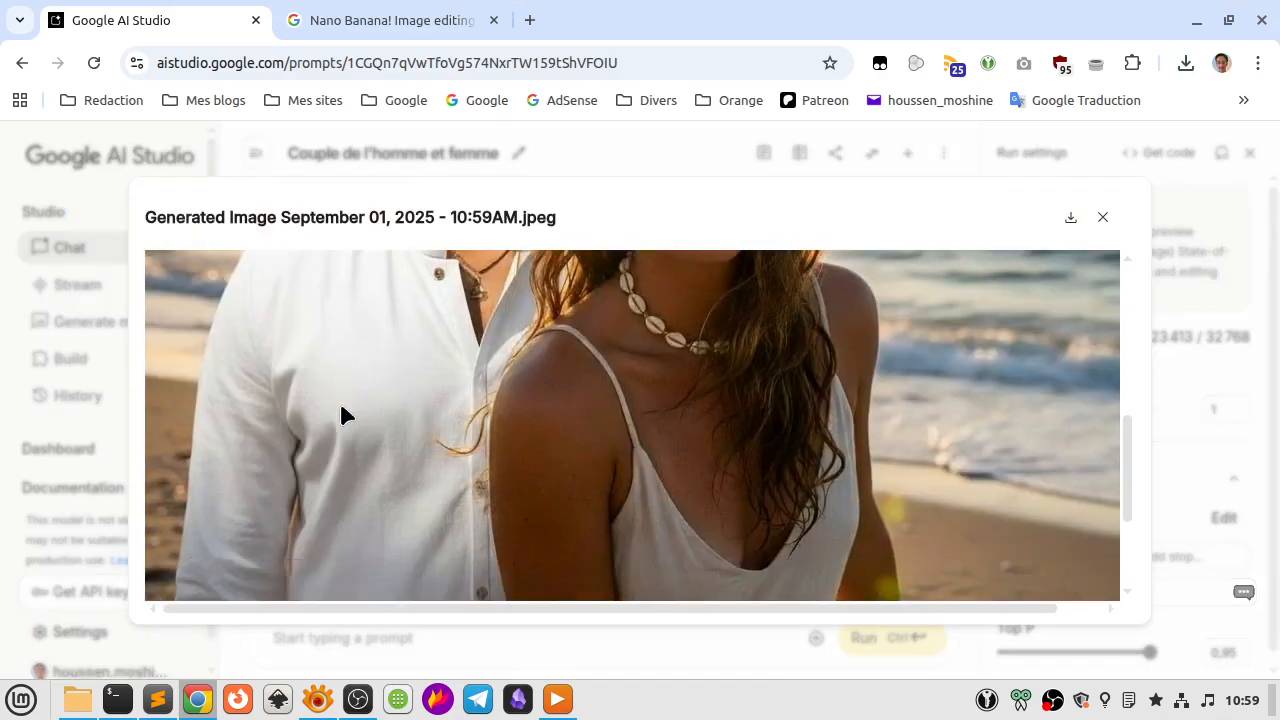
{"action": "key", "text": "Escape"}
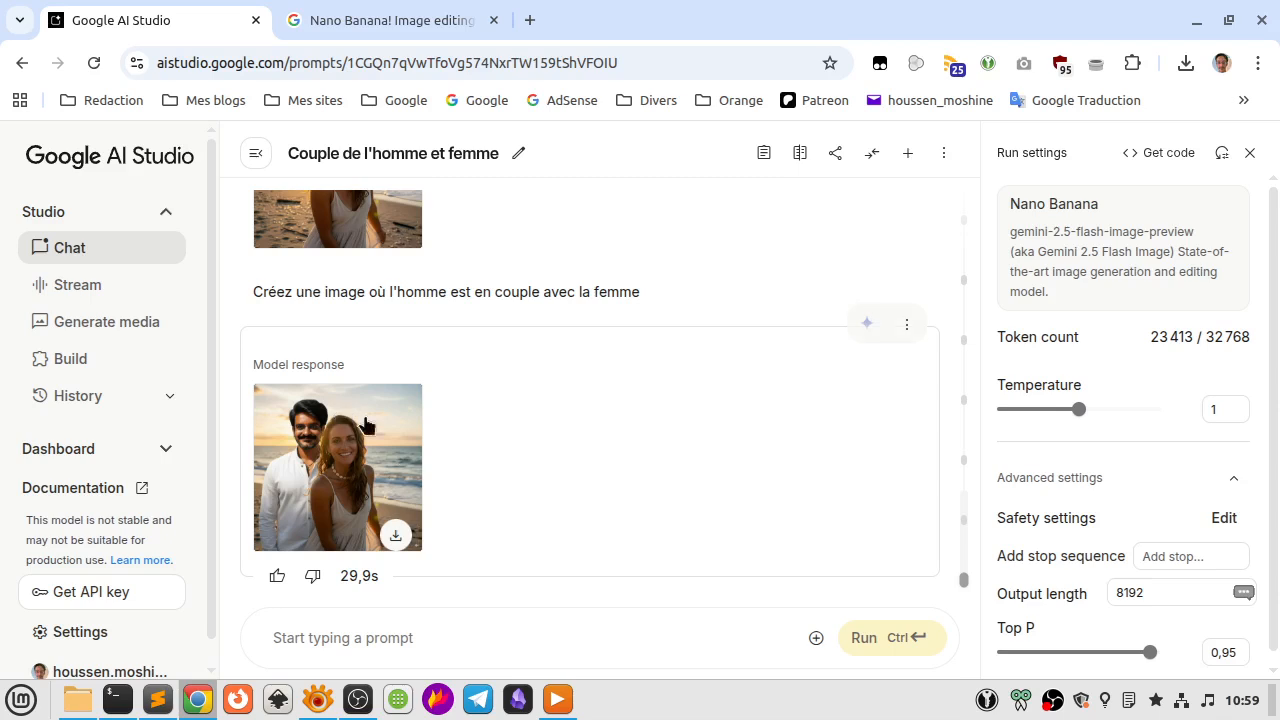
Run the follow-up prompt "Créez une image où la femme regarde l'homme" on the couple image.
{"action": "left_click", "coordinate": [387, 622]}
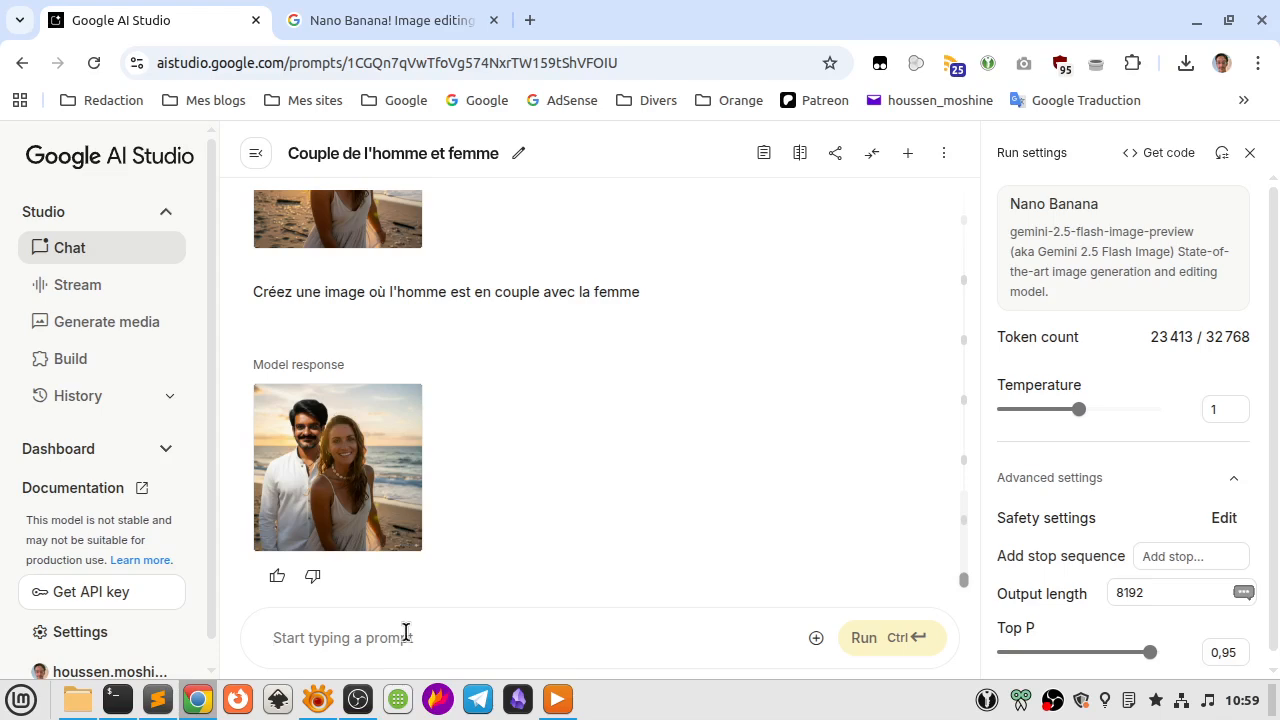
{"action": "type", "text": "Faites en sorte"}
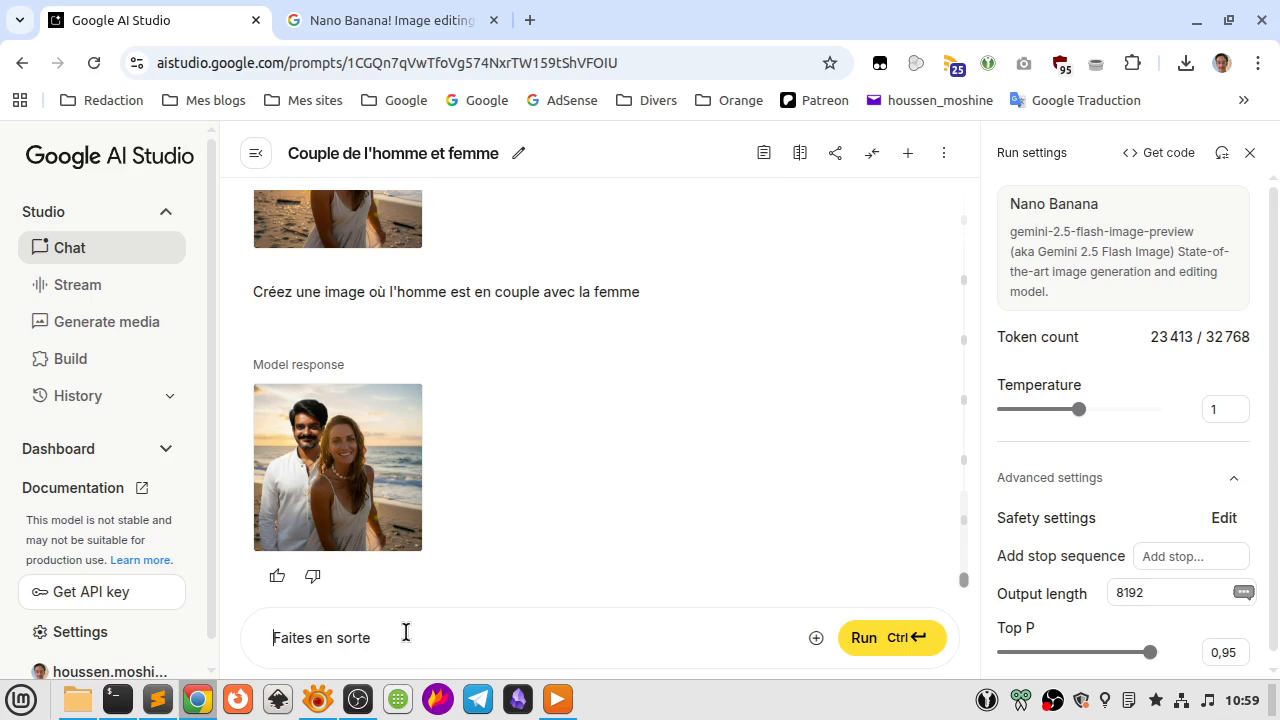
{"action": "key", "text": "ctrl+a"}
{"action": "type", "text": "Créez une image où la femme re"}
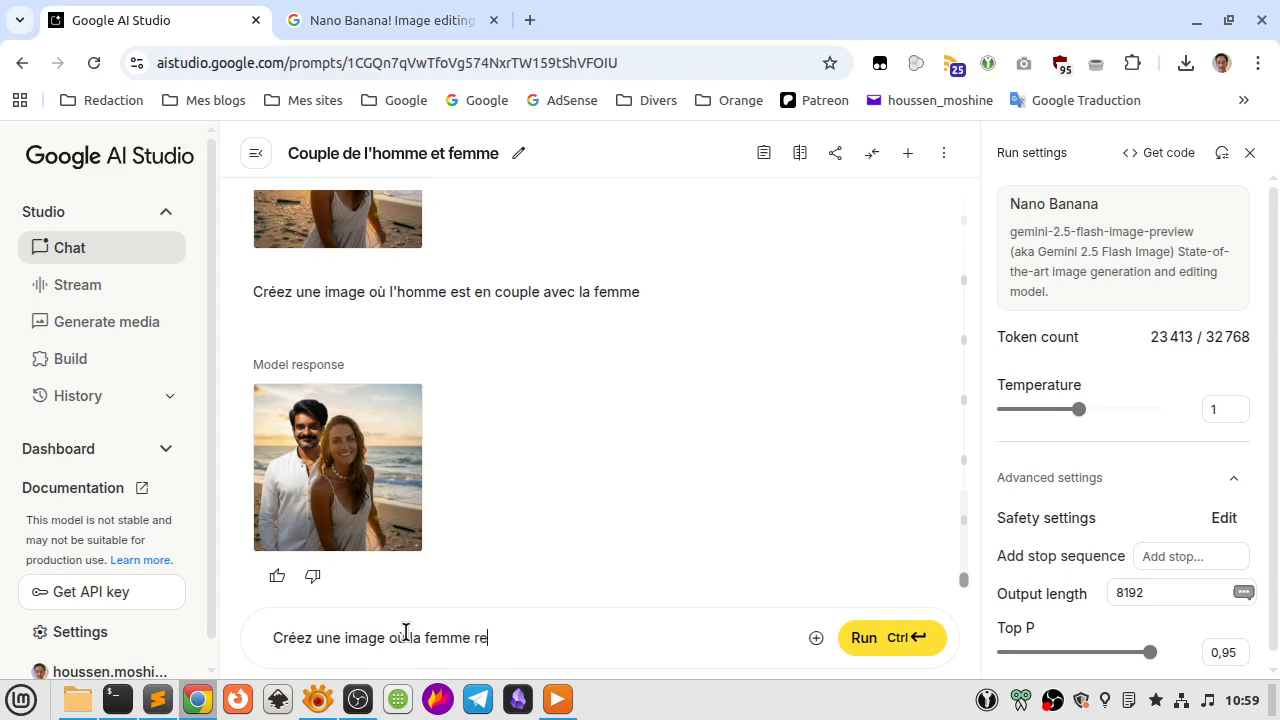
{"action": "type", "text": "garde l'homme"}
{"action": "key", "text": "ctrl+Return"}
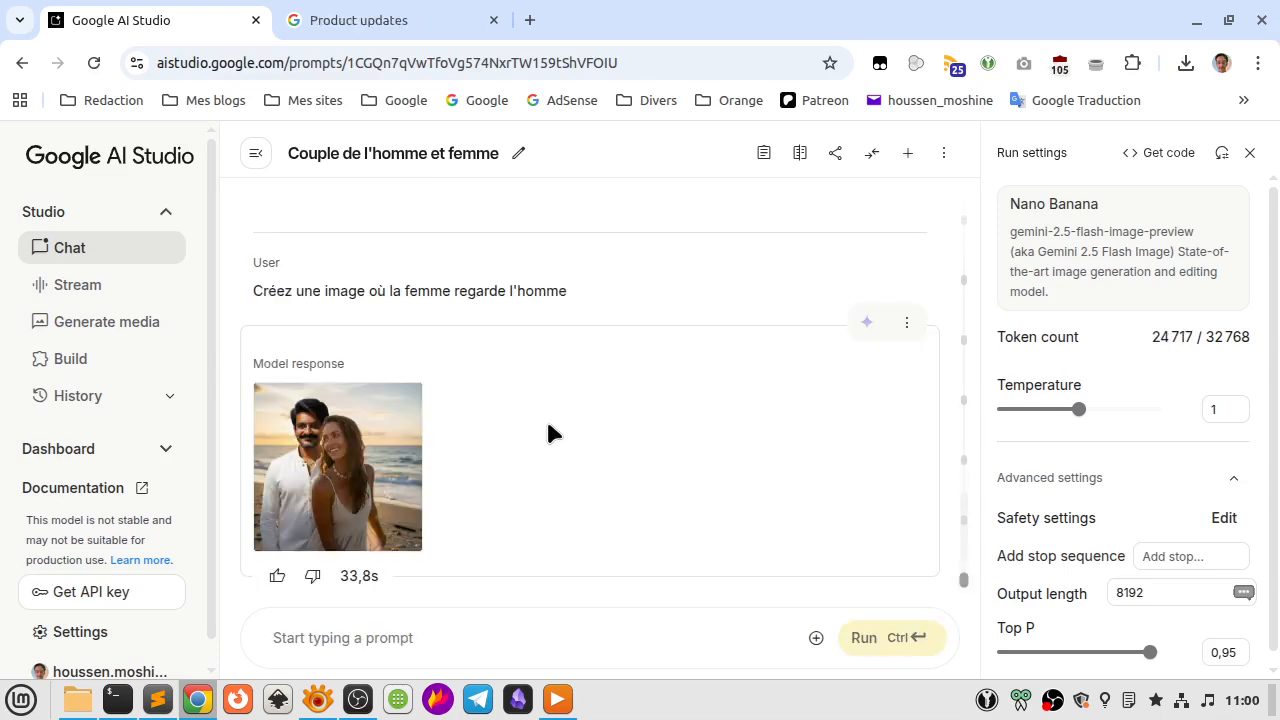
Inspect the woman's gaze and both faces in the newly generated couple image at full size.
{"action": "left_click", "coordinate": [364, 434]}
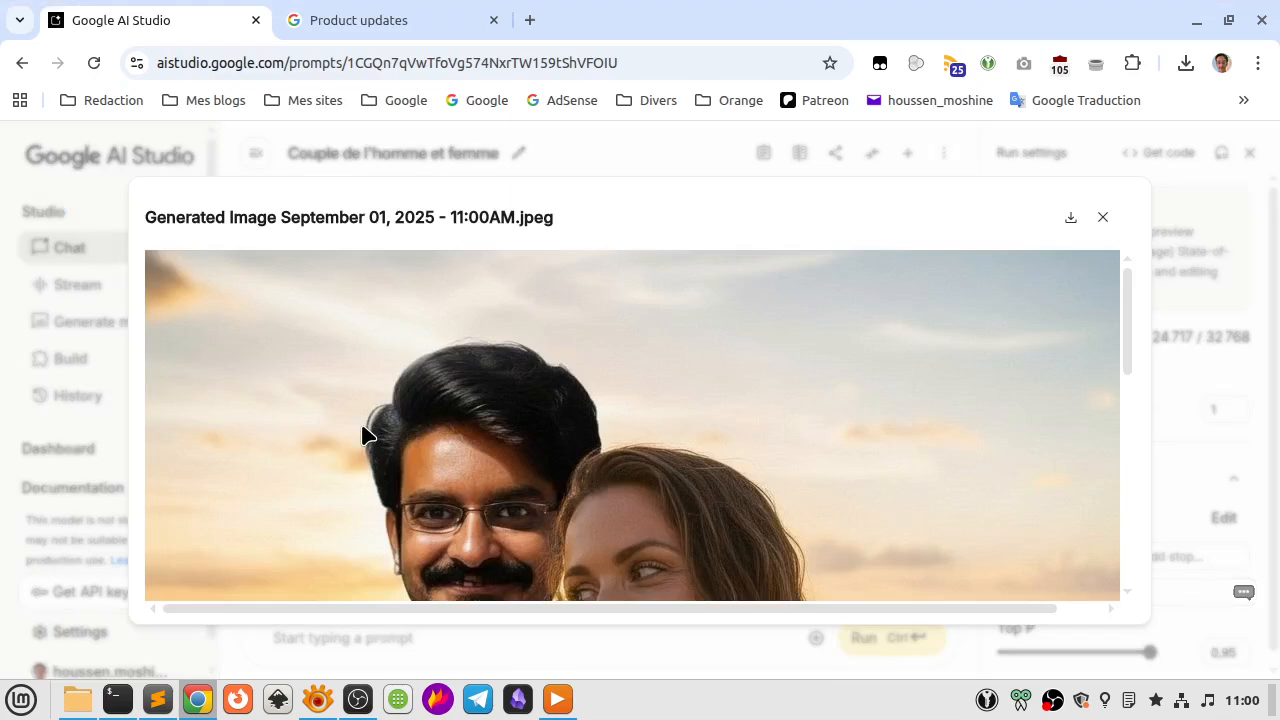
{"action": "scroll", "coordinate": [364, 434], "scroll_direction": "down", "scroll_amount": 3}
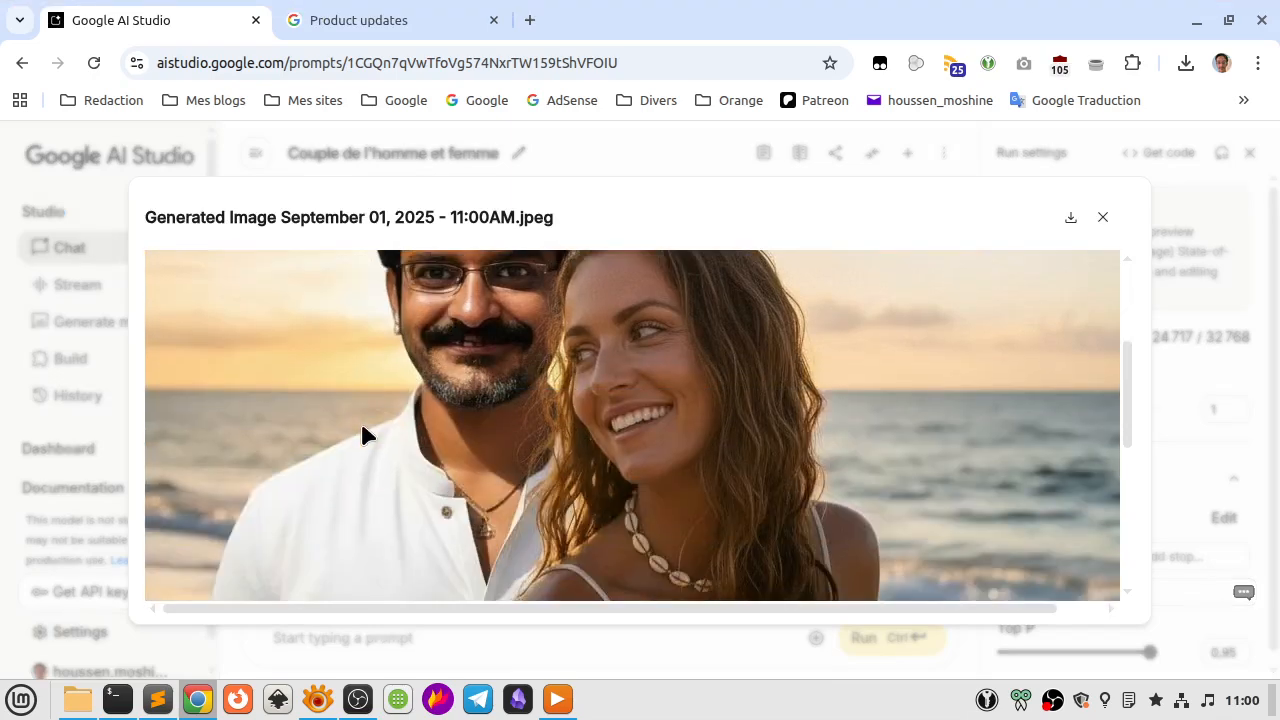
{"action": "scroll", "coordinate": [364, 434], "scroll_direction": "up", "scroll_amount": 3}
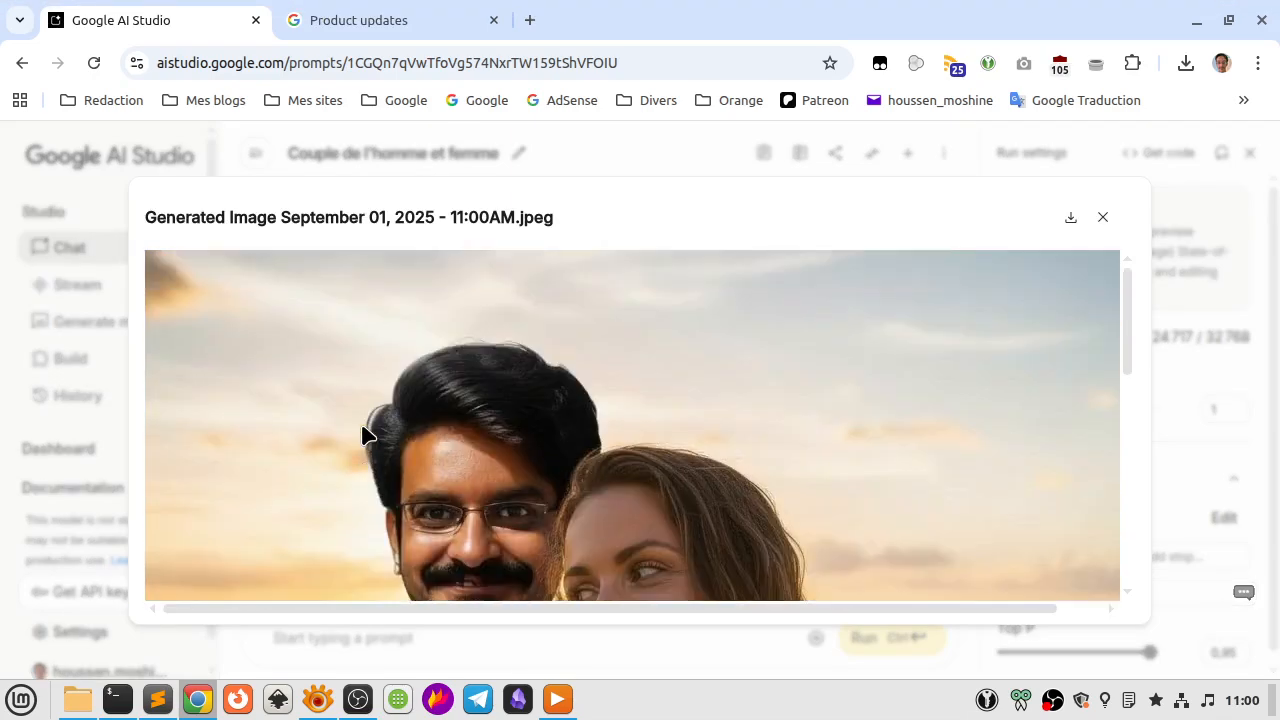
{"action": "key", "text": "Escape"}
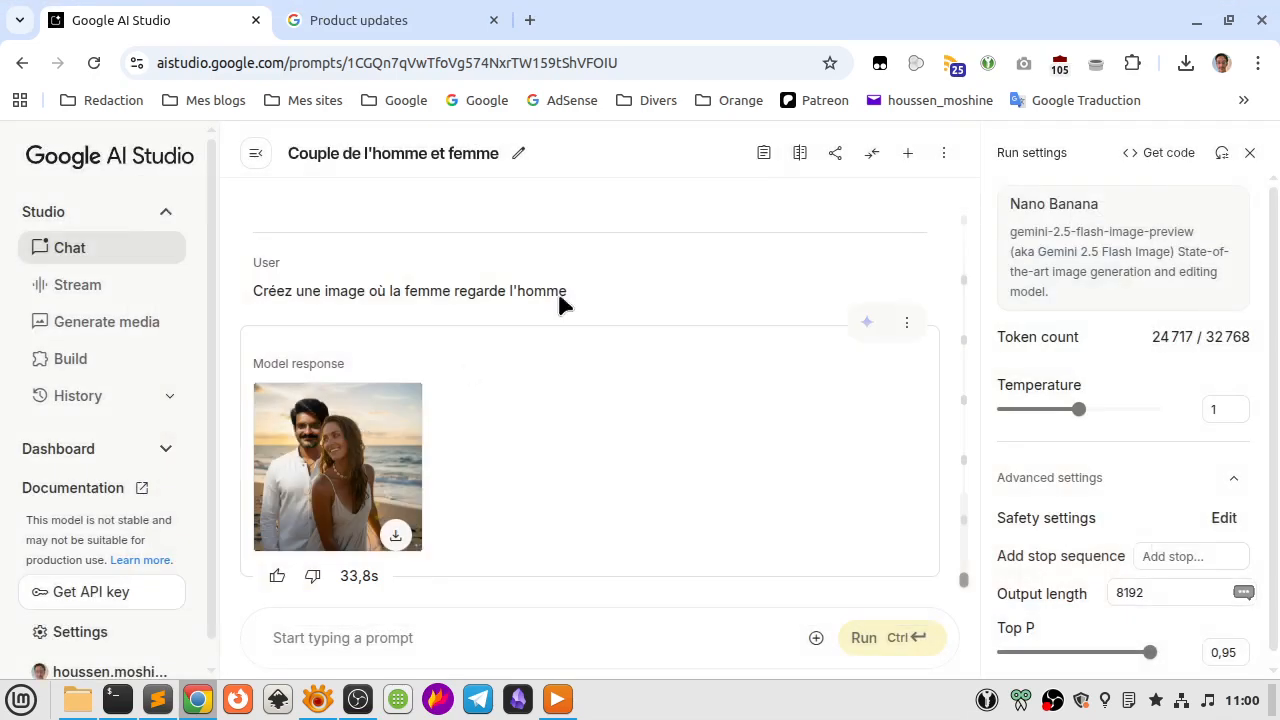
Return to Google's Nano Banana blog article and read its sections on maintaining a look, advanced editing and costume or location changes.
{"action": "left_click", "coordinate": [371, 20]}
{"action": "scroll", "coordinate": [229, 408], "scroll_direction": "up", "scroll_amount": 10}
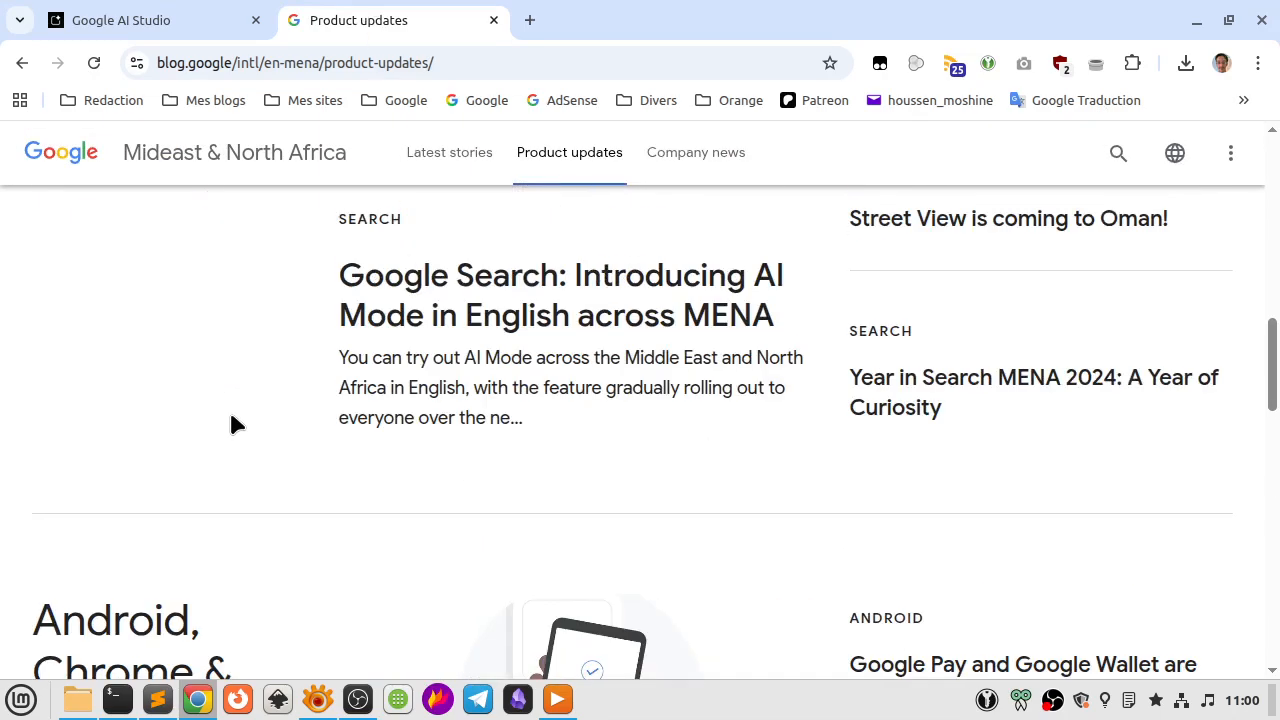
{"action": "left_click", "coordinate": [22, 62]}
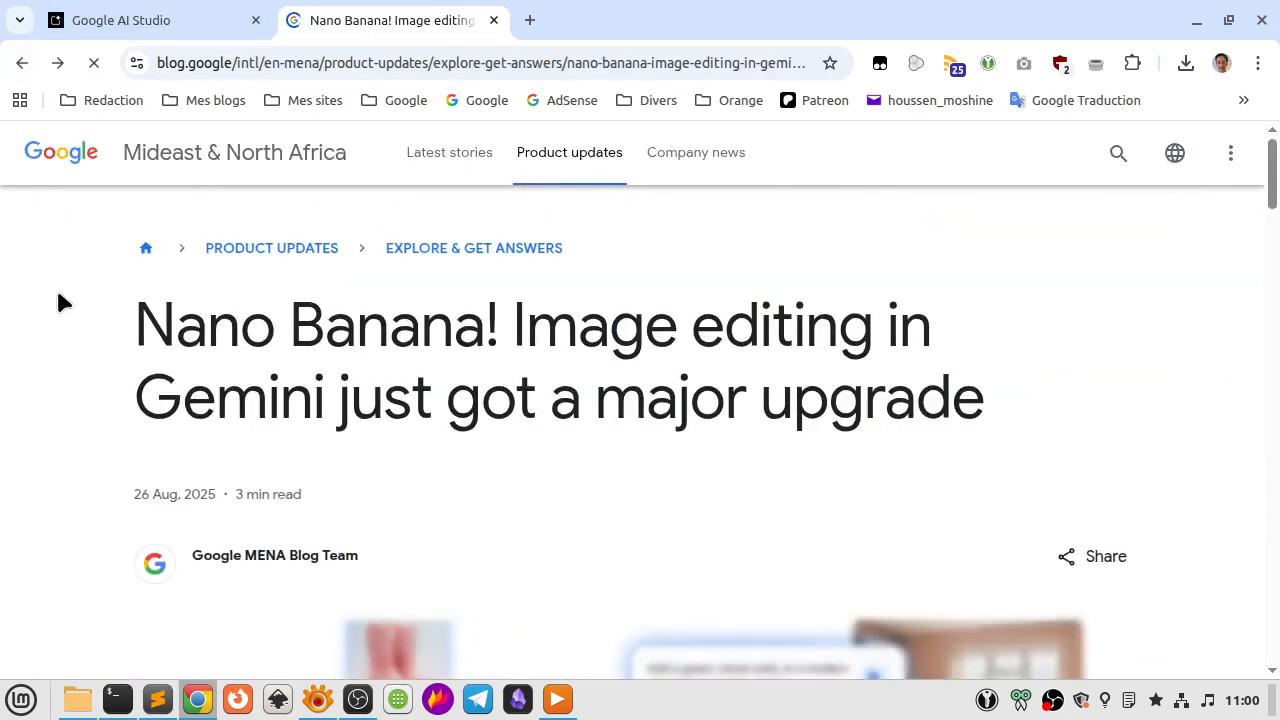
{"action": "scroll", "coordinate": [58, 302], "scroll_direction": "down", "scroll_amount": 7}
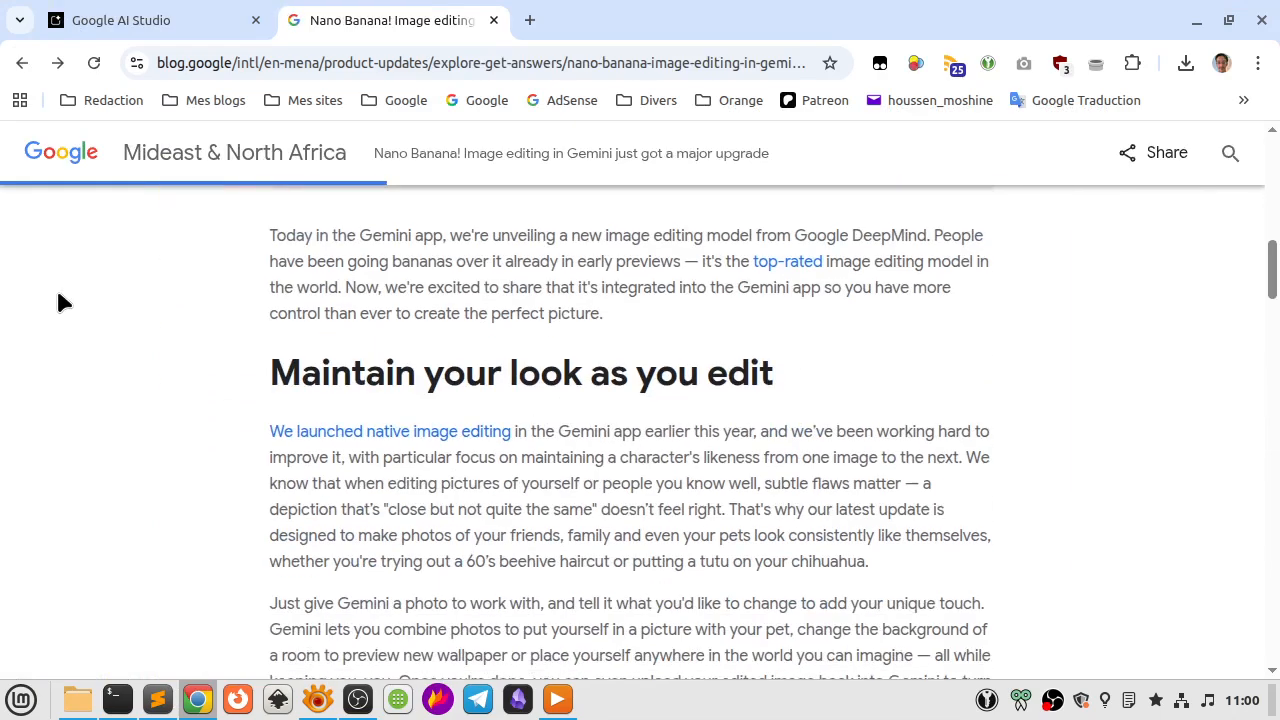
{"action": "scroll", "coordinate": [58, 302], "scroll_direction": "down", "scroll_amount": 3}
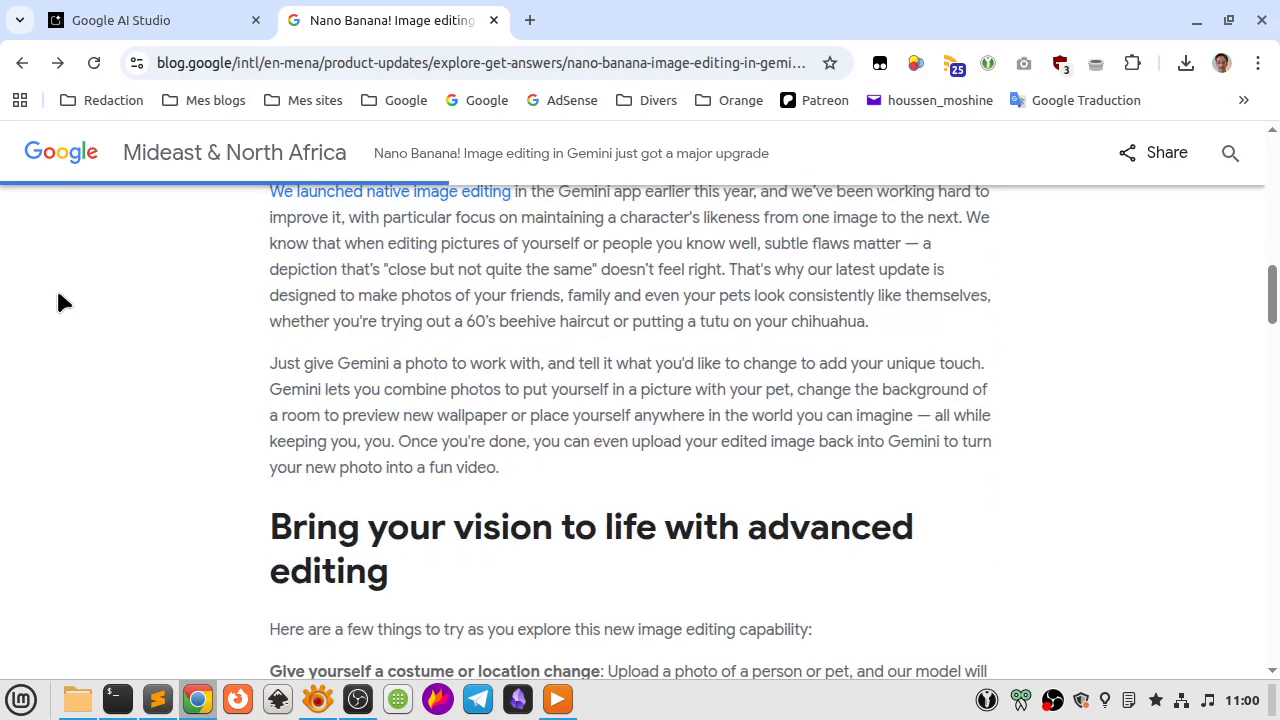
{"action": "scroll", "coordinate": [58, 302], "scroll_direction": "down", "scroll_amount": 5}
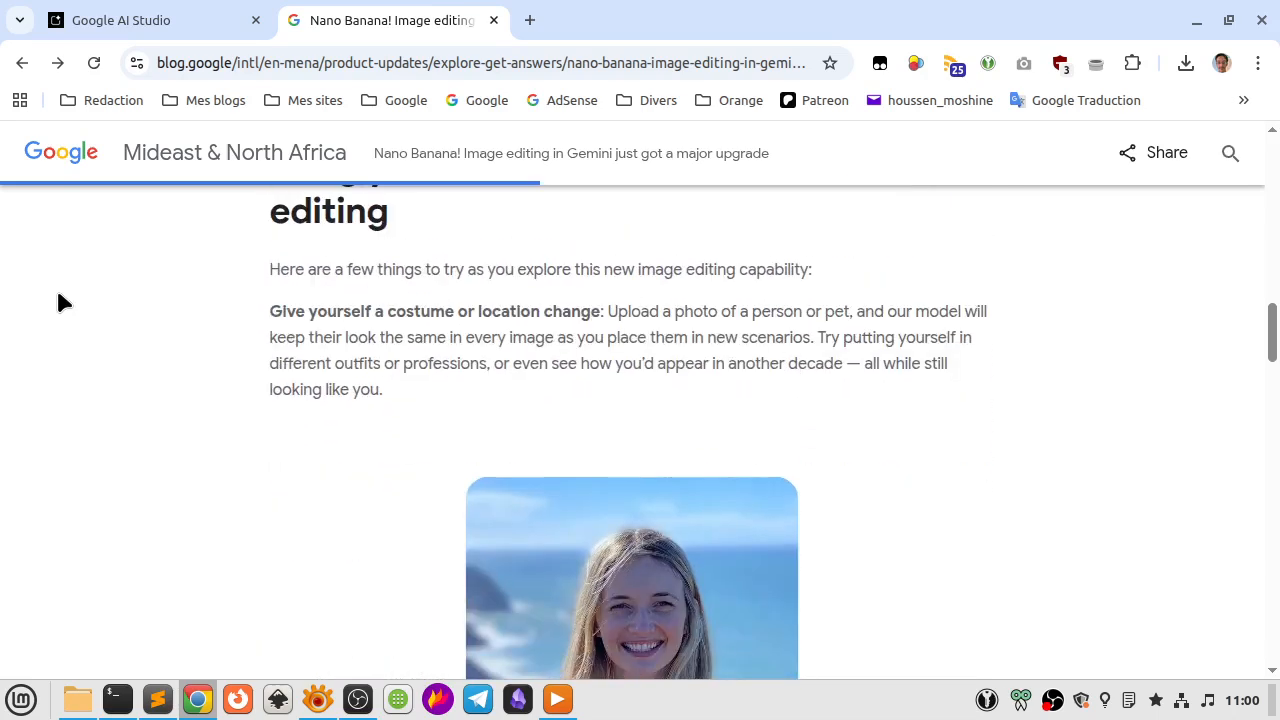
{"action": "scroll", "coordinate": [58, 302], "scroll_direction": "down", "scroll_amount": 2}
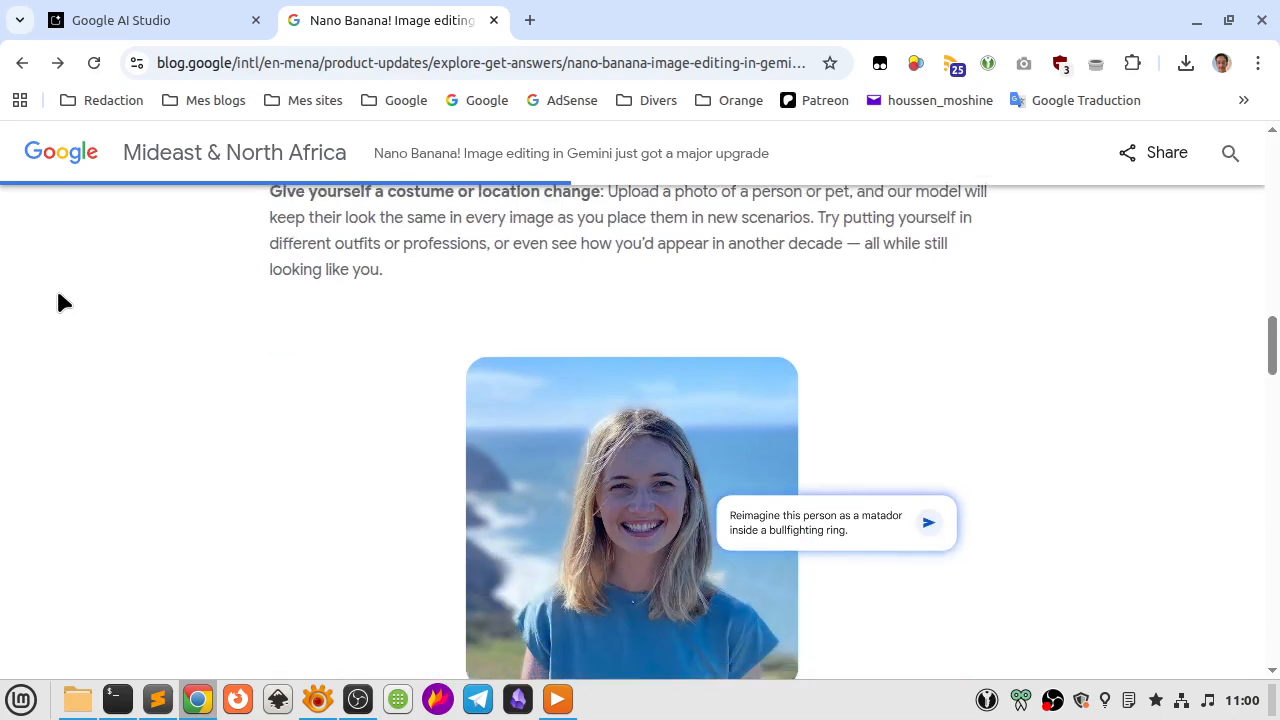
{"action": "scroll", "coordinate": [58, 302], "scroll_direction": "down", "scroll_amount": 3}
{"action": "scroll", "coordinate": [58, 302], "scroll_direction": "down", "scroll_amount": 3}
Switch back to Google AI Studio and review the last two couple prompts and their results in the chat.
{"action": "left_click", "coordinate": [224, 12]}
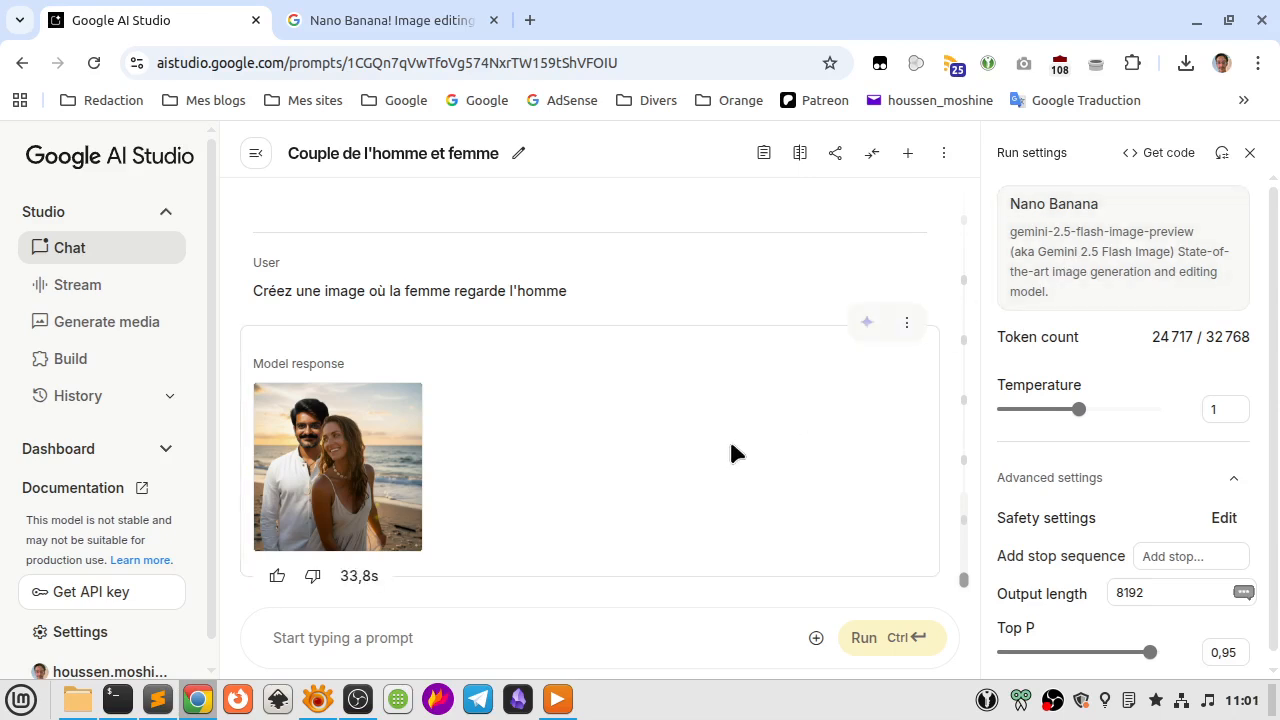
{"action": "scroll", "coordinate": [731, 446], "scroll_direction": "up", "scroll_amount": 3}
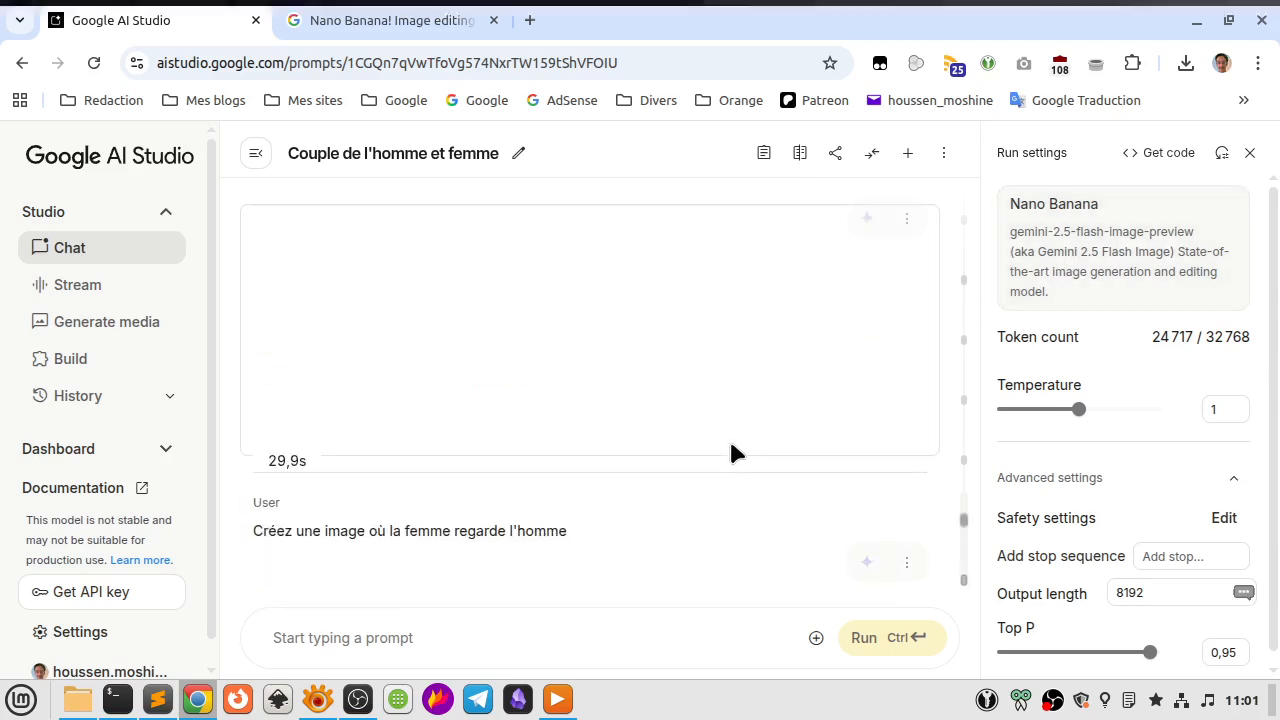
{"action": "scroll", "coordinate": [731, 453], "scroll_direction": "up", "scroll_amount": 2}
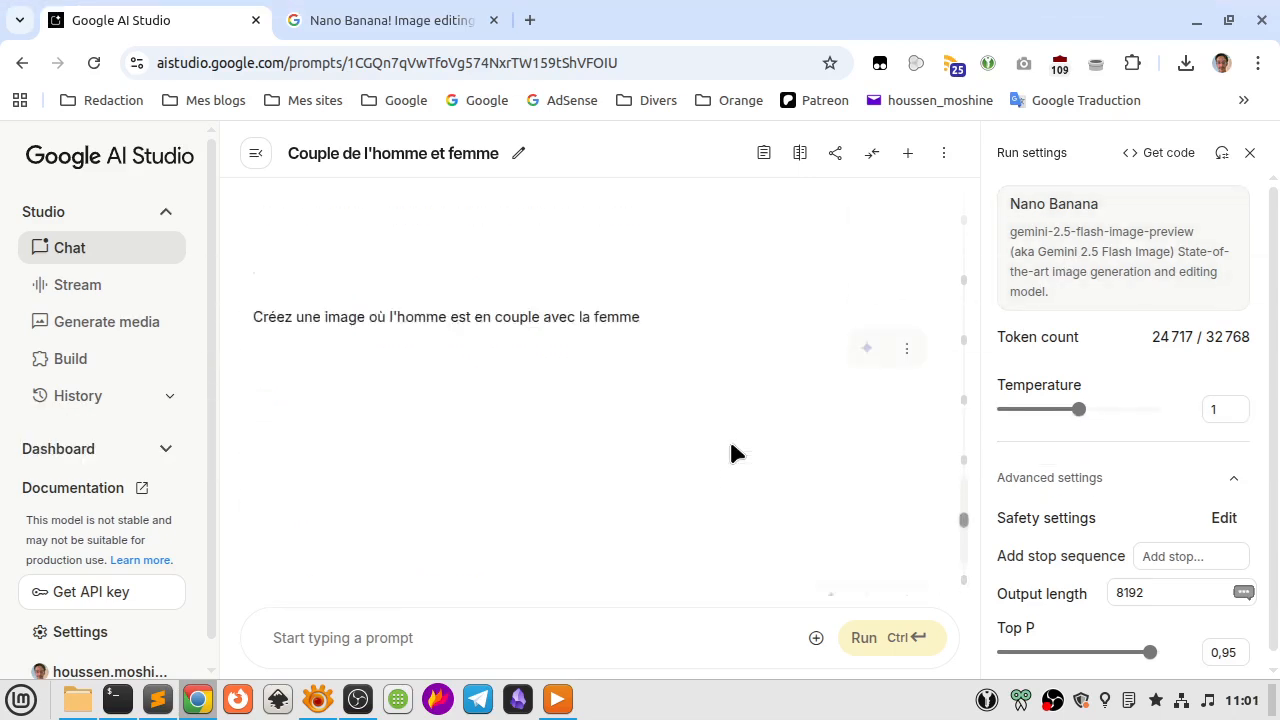
{"action": "scroll", "coordinate": [731, 453], "scroll_direction": "down", "scroll_amount": 5}
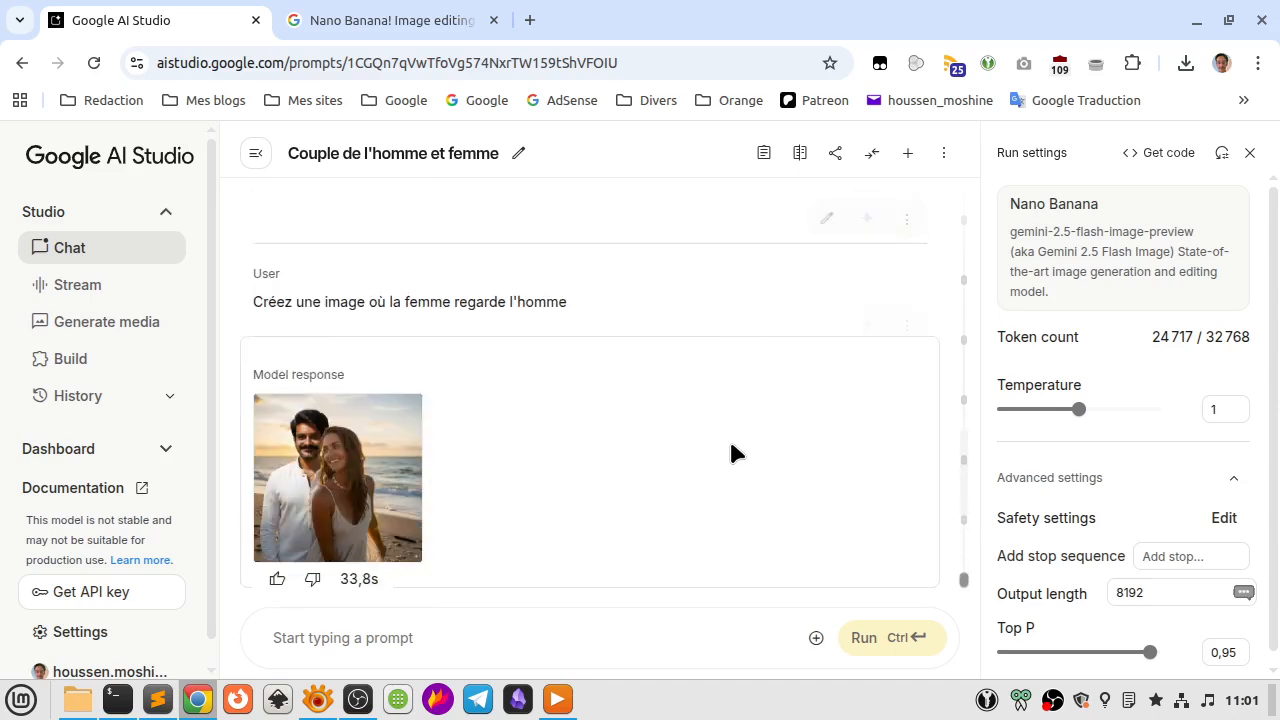